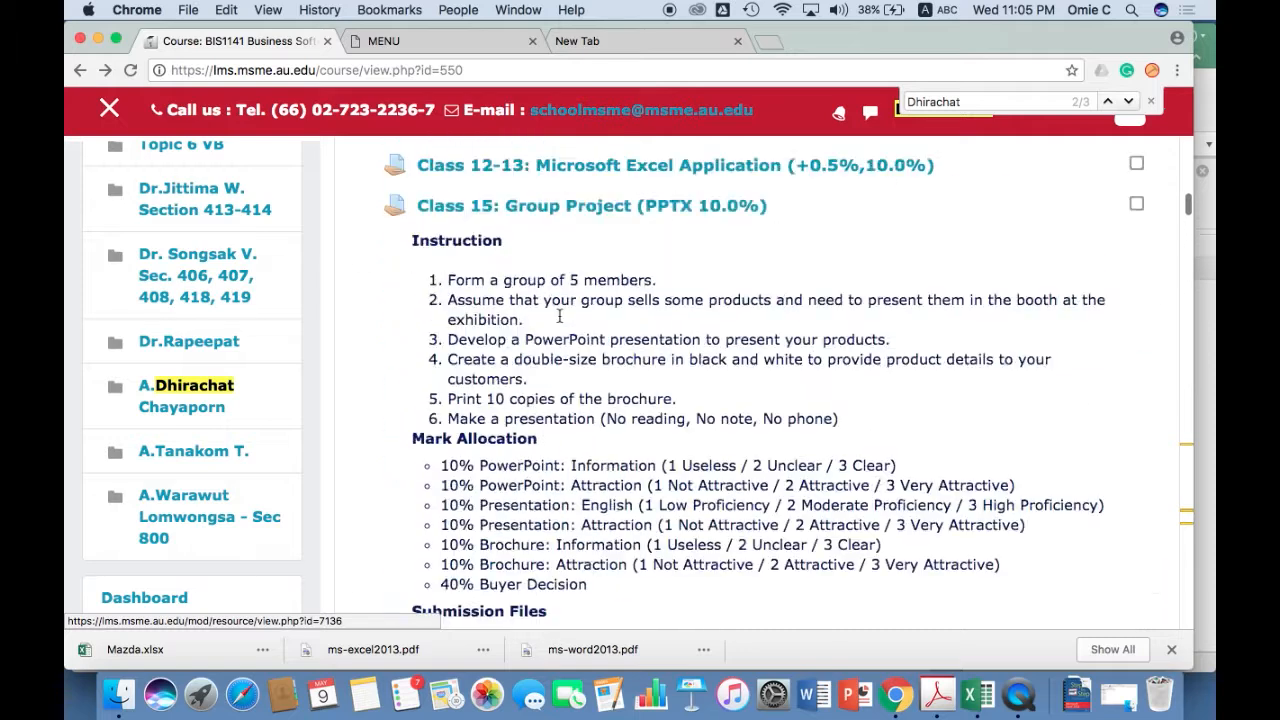
scroll(561, 322, "up", 15)
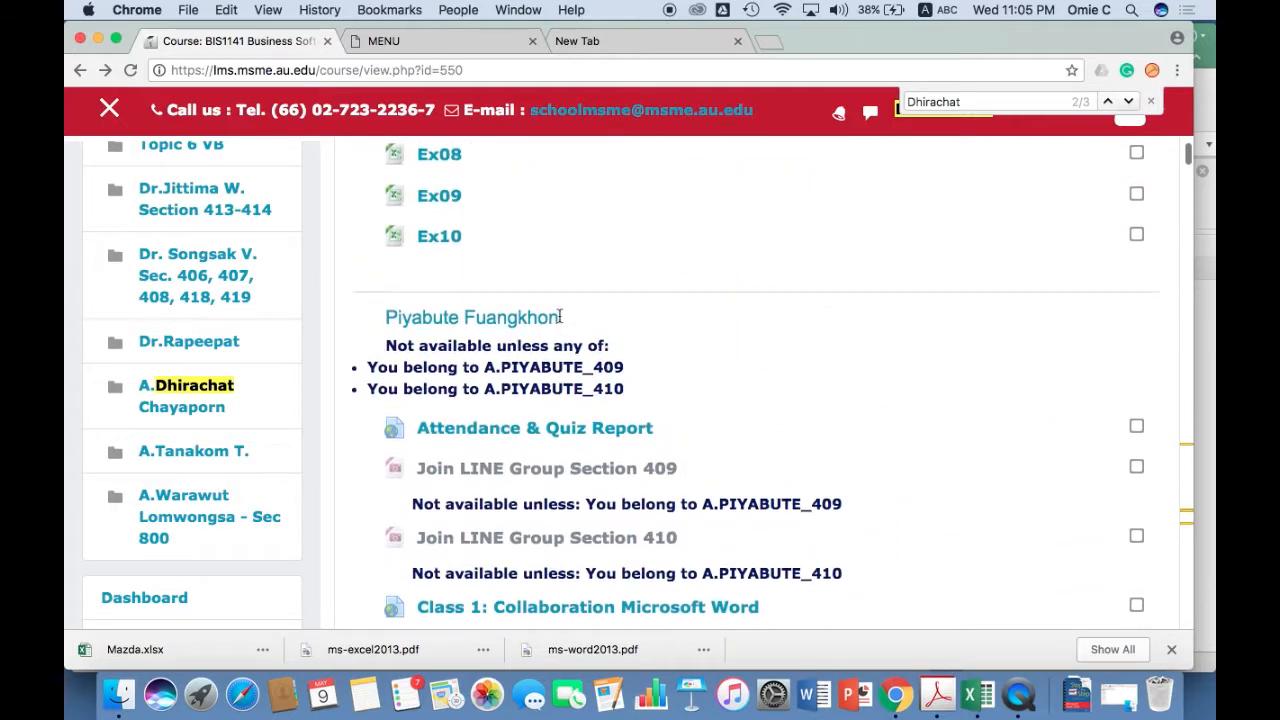
Open the BIS1141 Course Syllabus 2/2017 and review the class topics through Class #14 on page setup and printing.
scroll(561, 322, "down", 2)
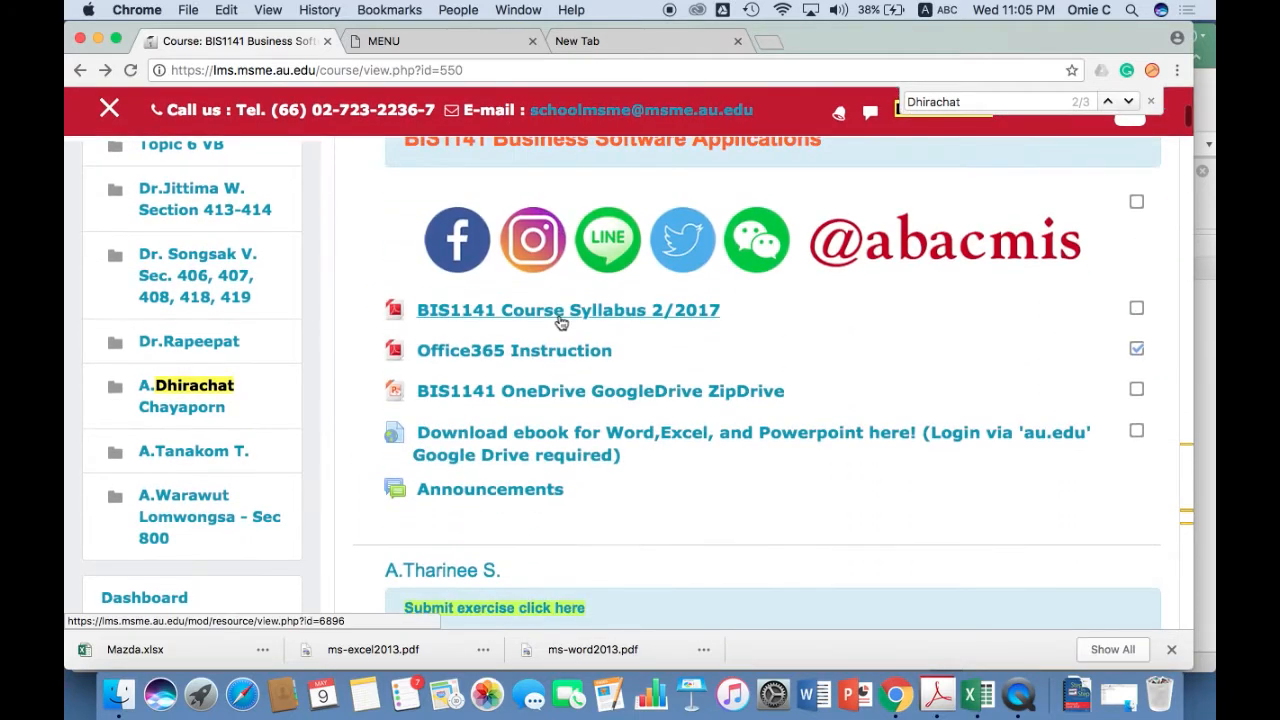
left_click(583, 318)
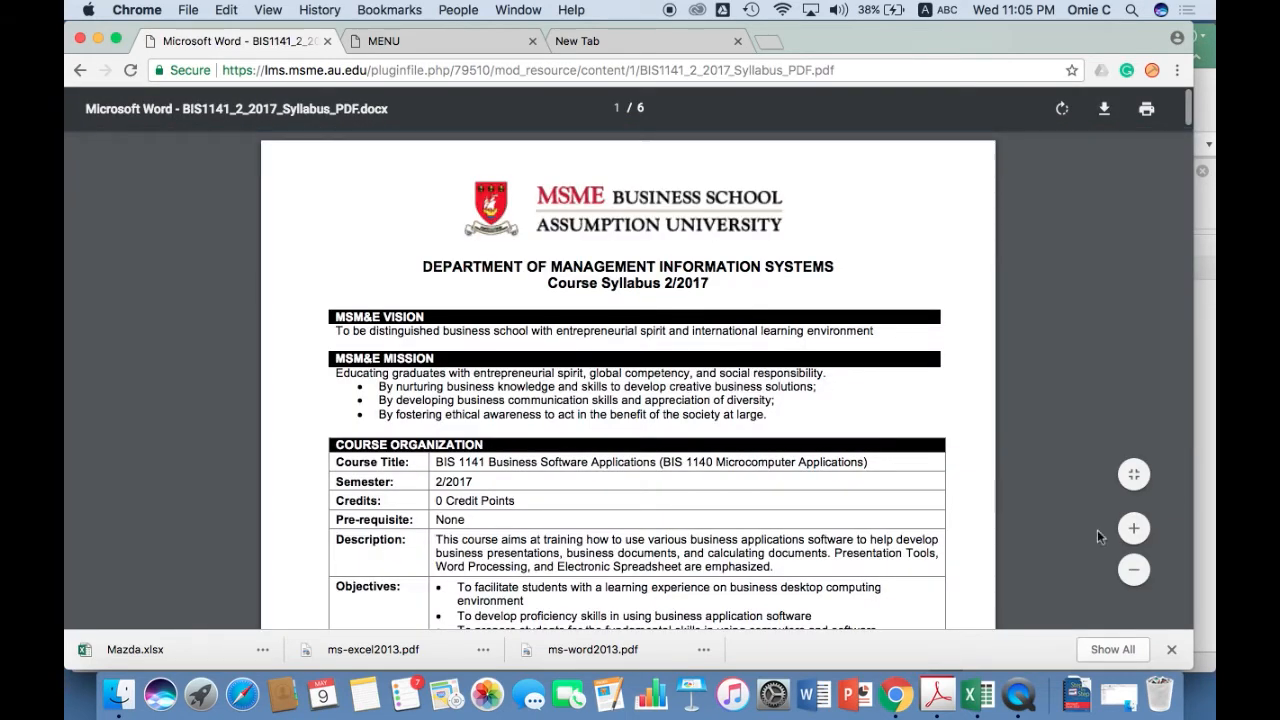
left_click(1131, 531)
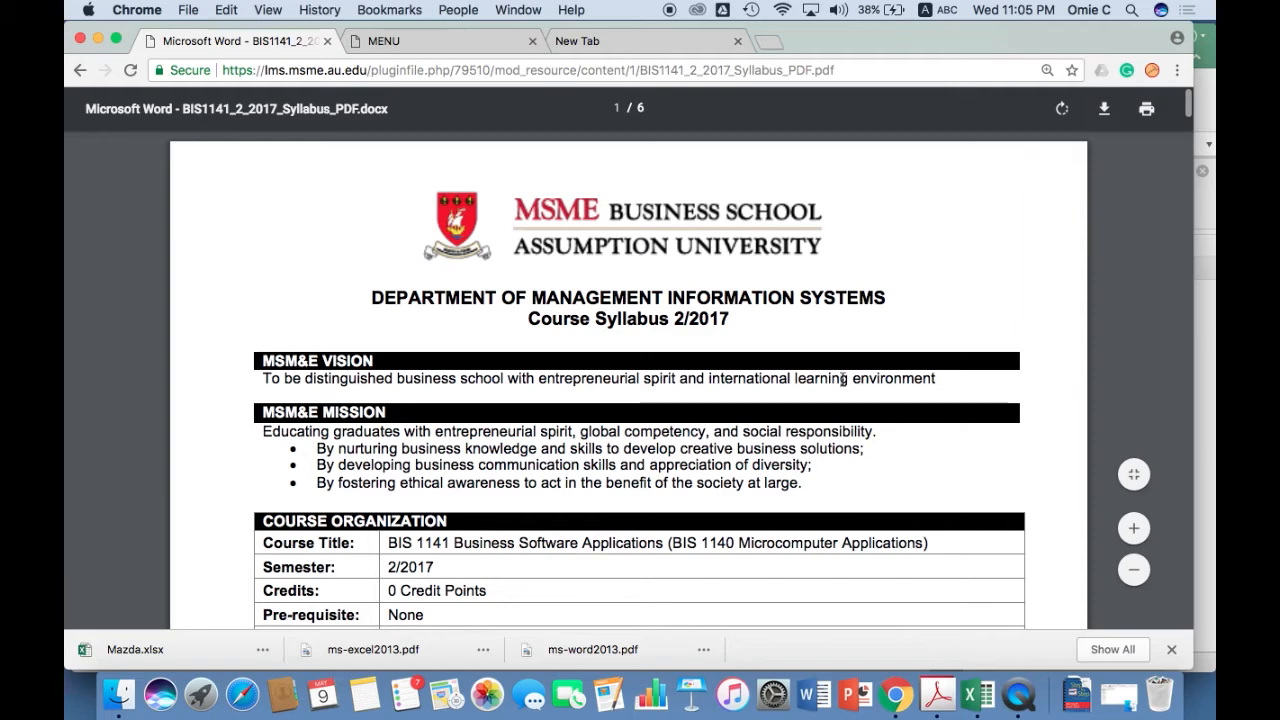
scroll(842, 379, "down", 10)
scroll(842, 379, "down", 20)
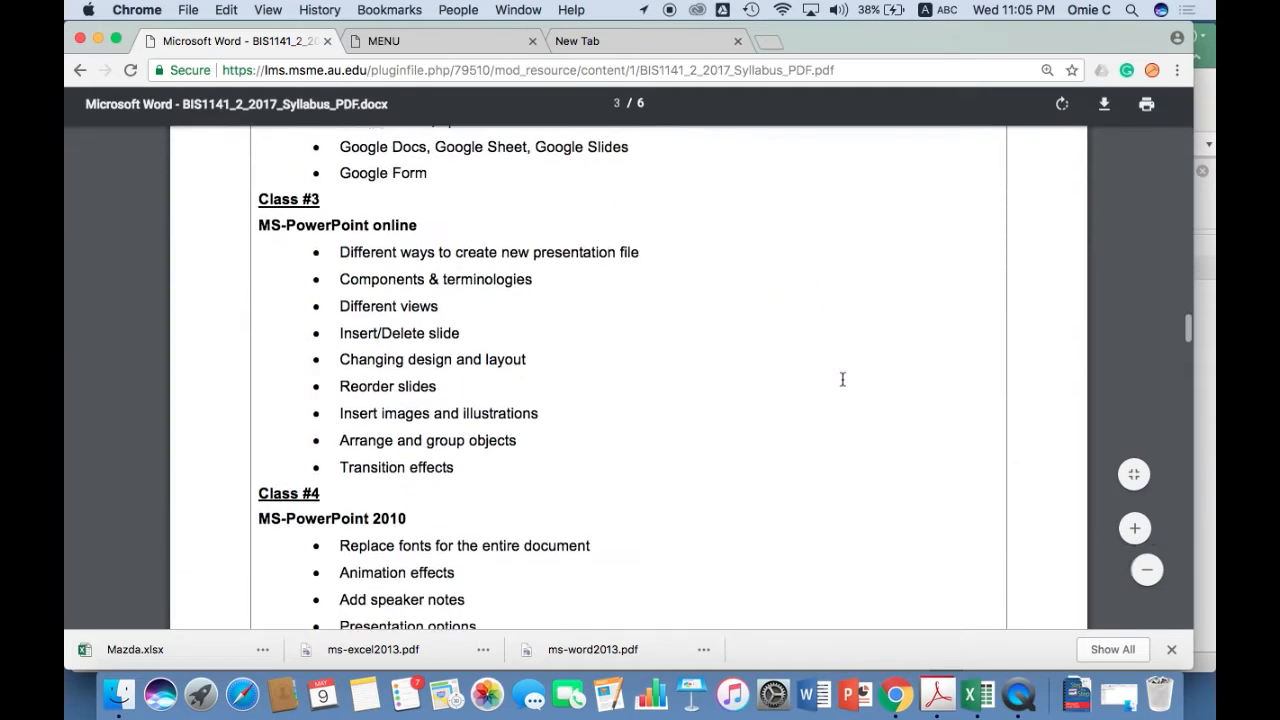
scroll(842, 379, "down", 20)
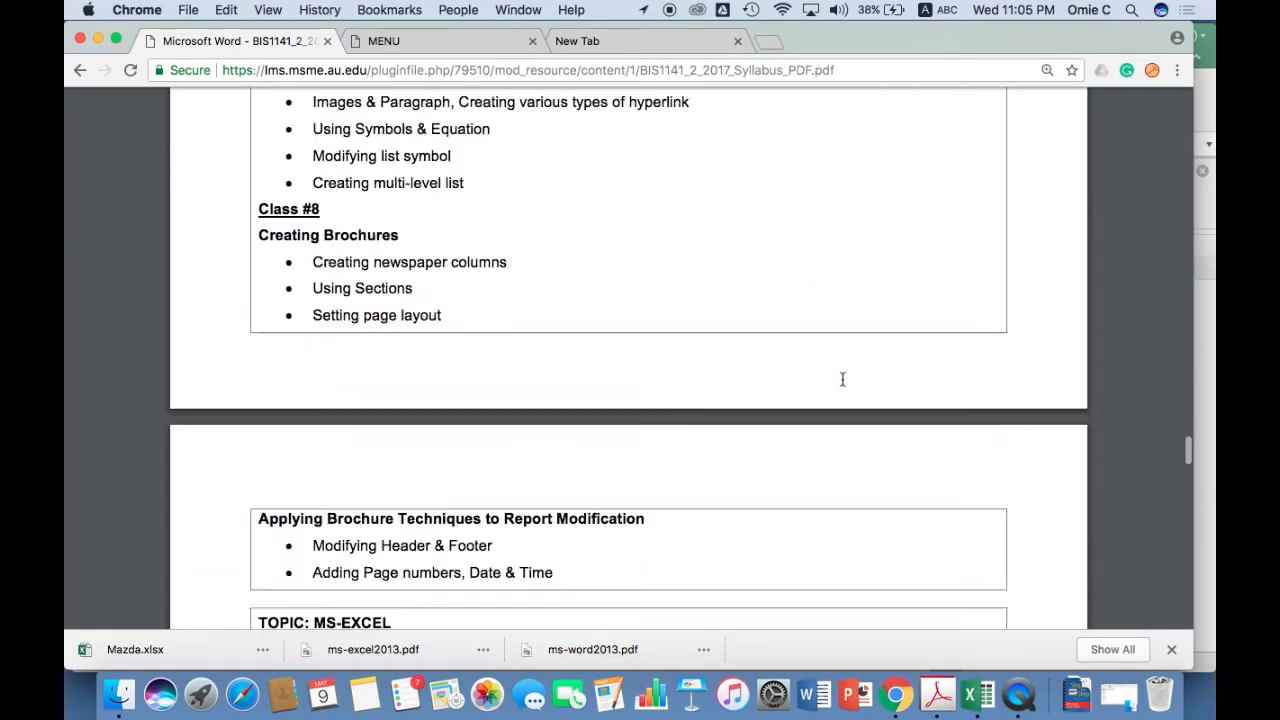
scroll(842, 379, "down", 20)
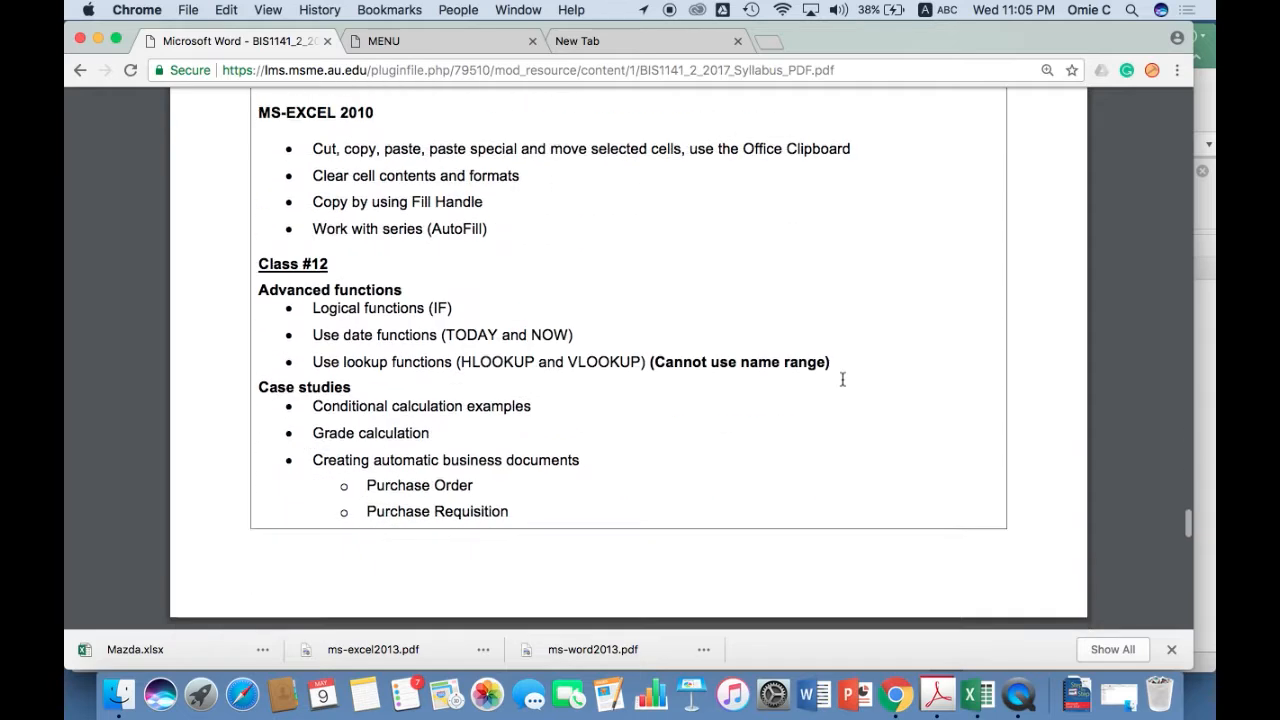
scroll(842, 379, "down", 2)
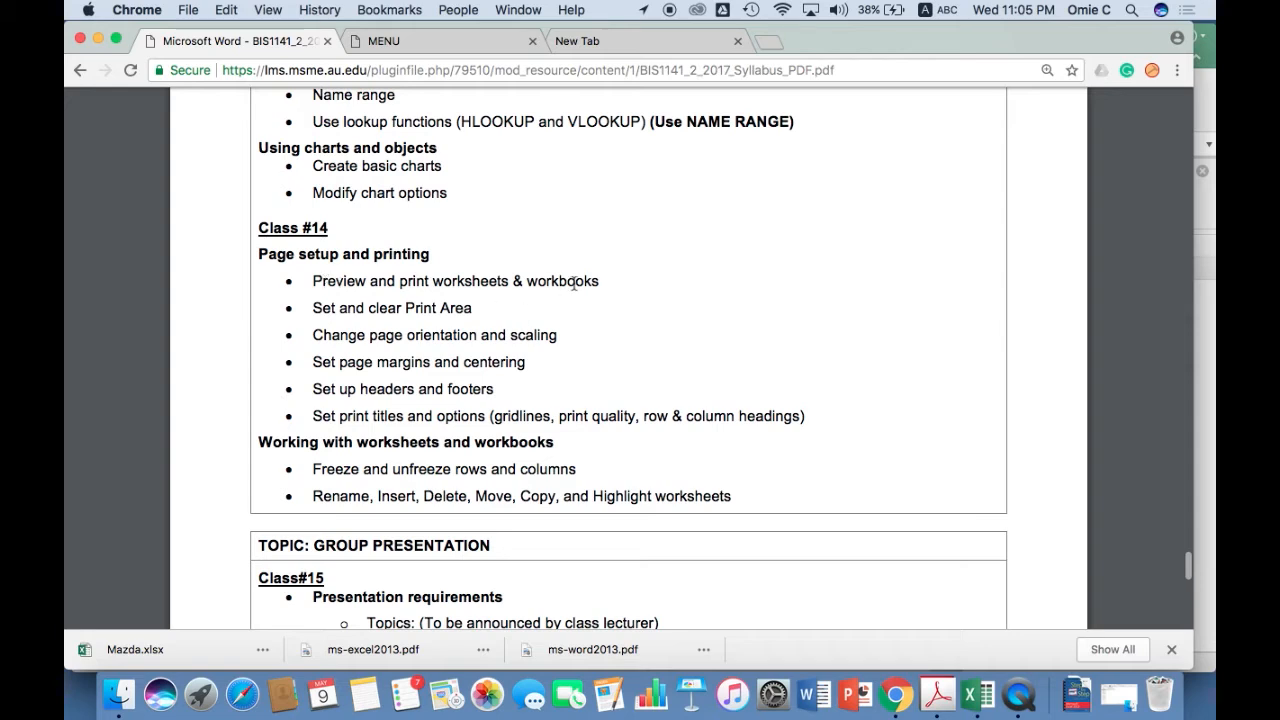
Switch to the Mazda workbook in Excel, narrow the Mazda Sales 2017 chart to end at column F, and set its font size to 14.
left_click(970, 679)
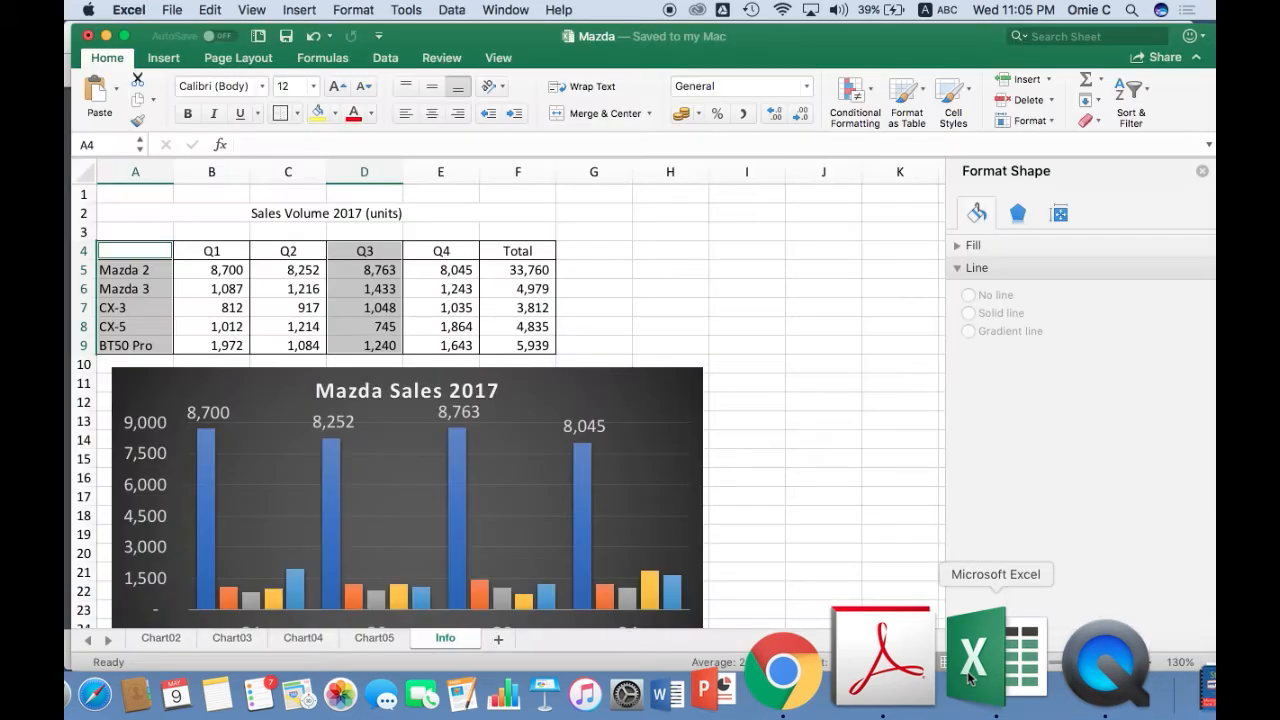
scroll(579, 304, "down", 3)
left_click(600, 306)
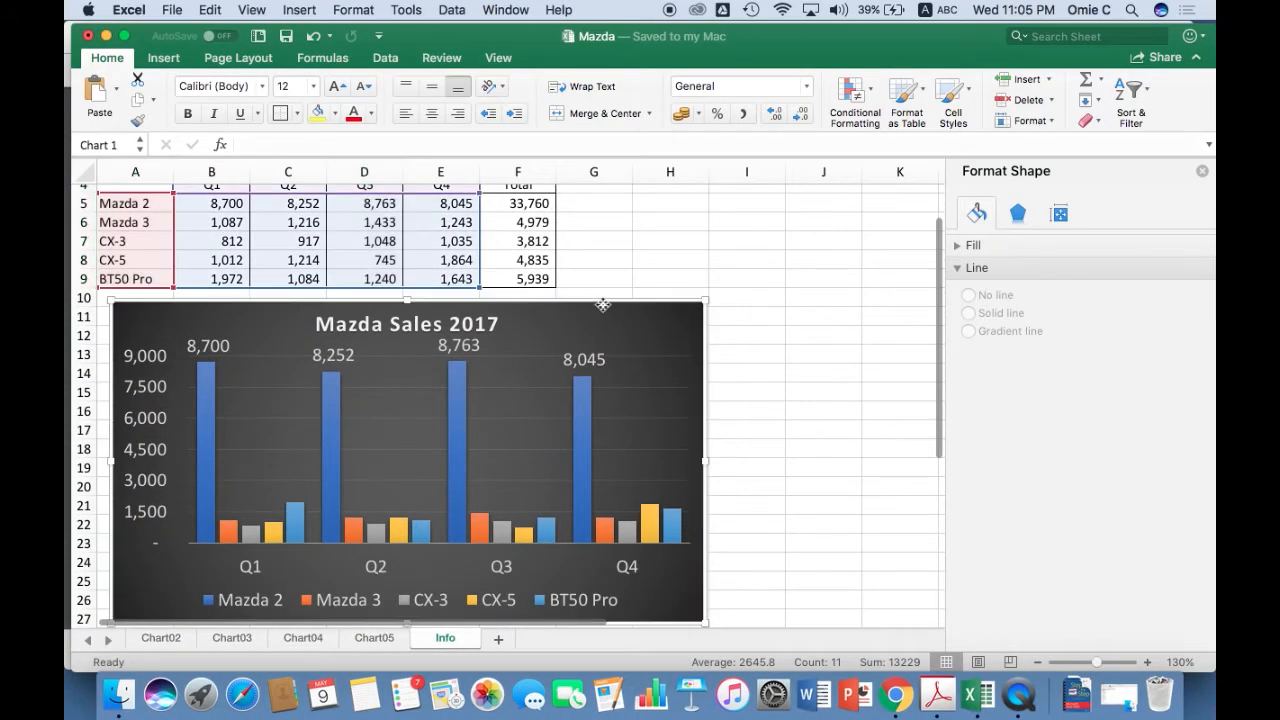
left_click(690, 313)
left_click_drag(706, 299, 549, 301)
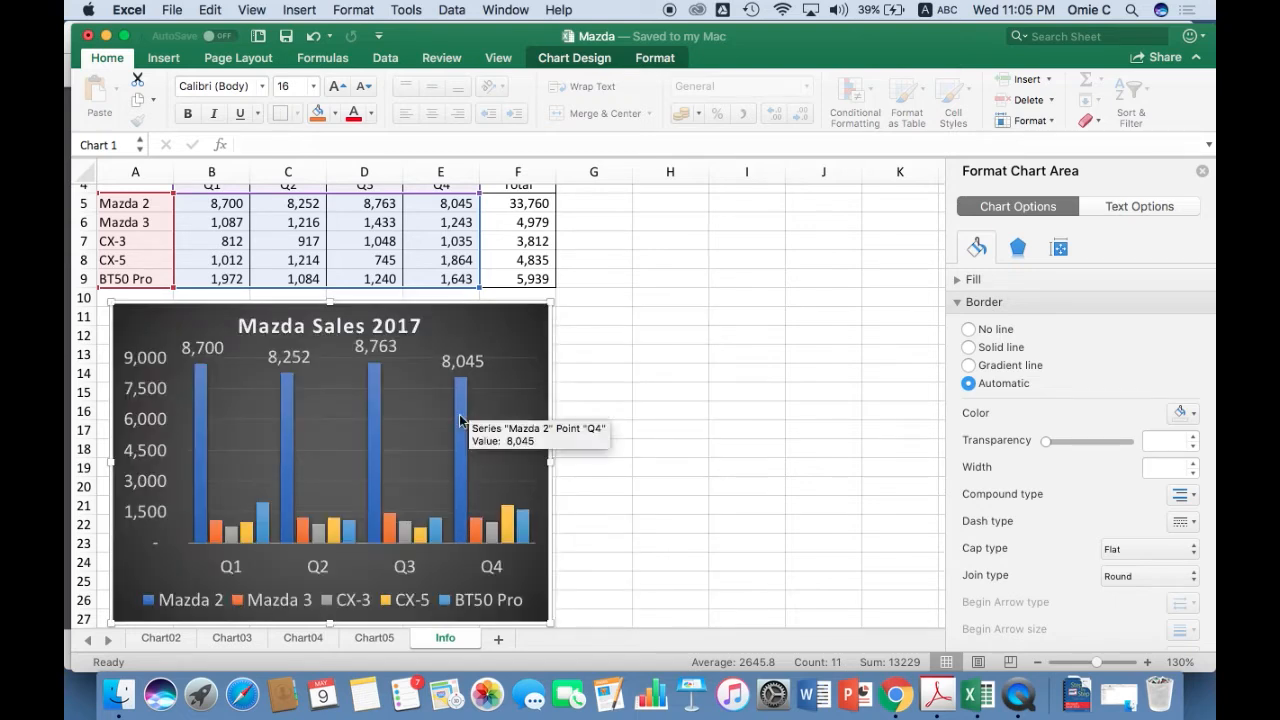
left_click(310, 90)
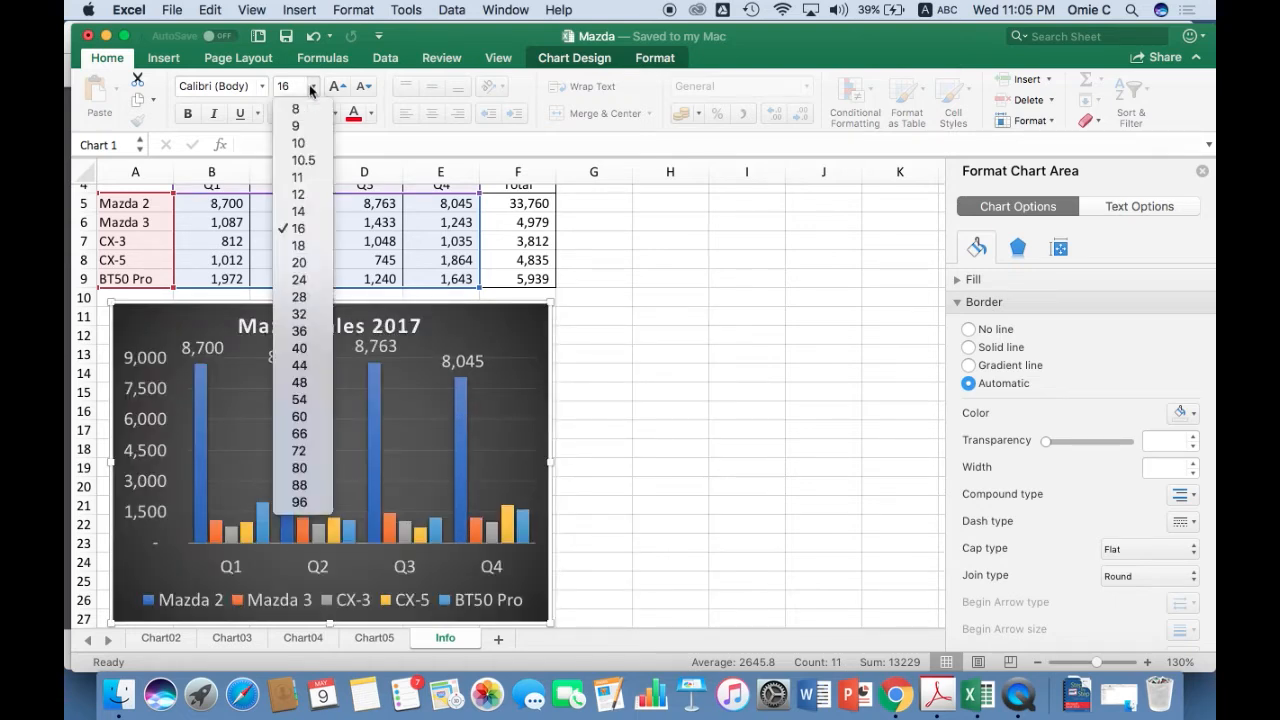
left_click(303, 215)
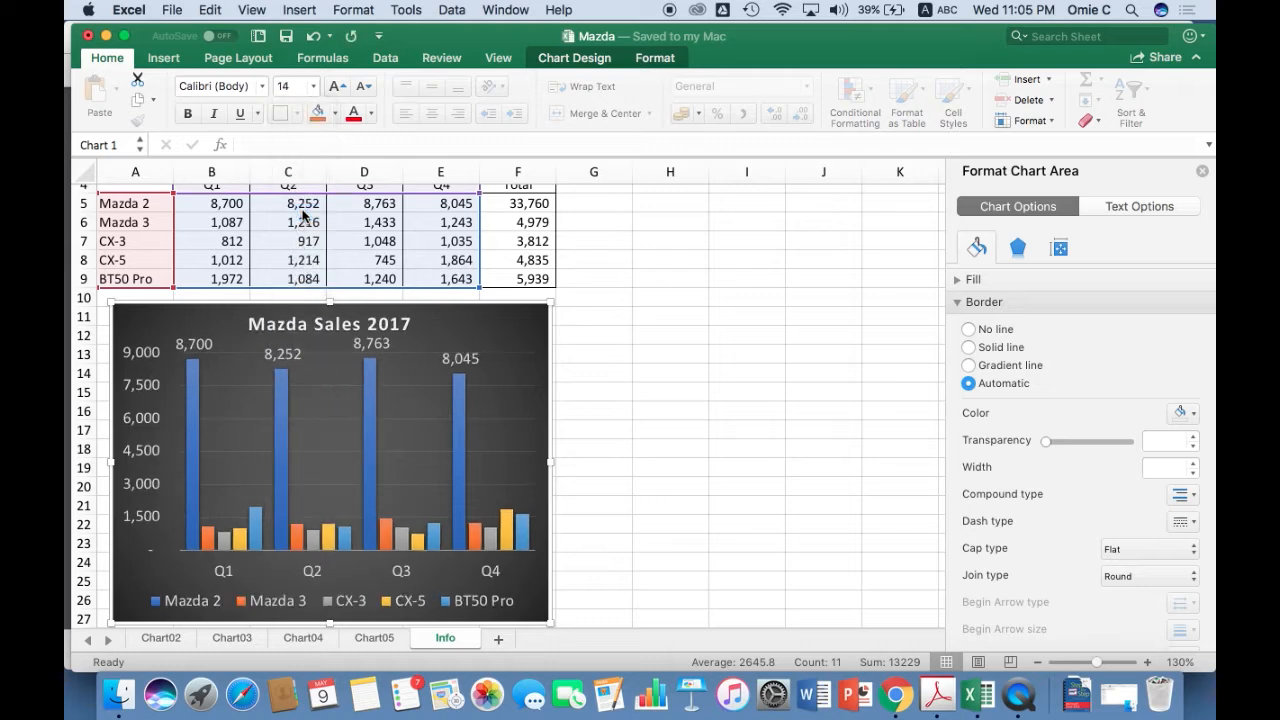
left_click(620, 278)
scroll(584, 330, "up", 3)
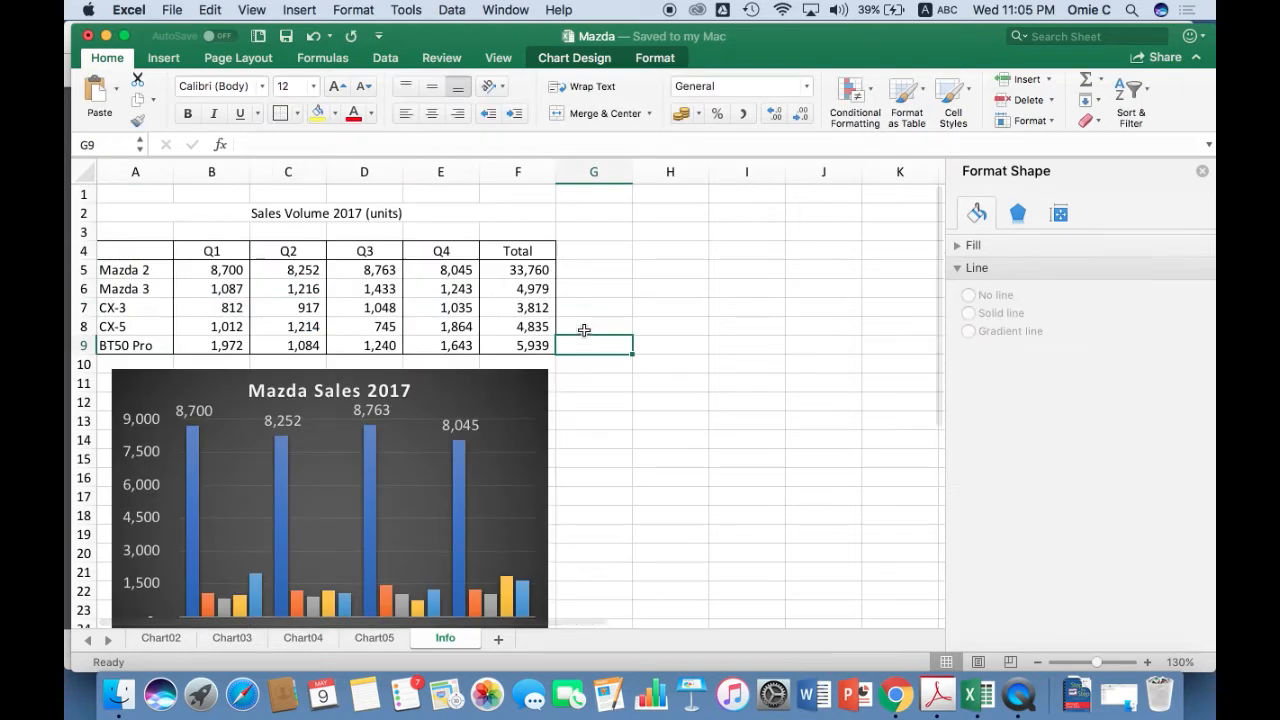
left_click(588, 300)
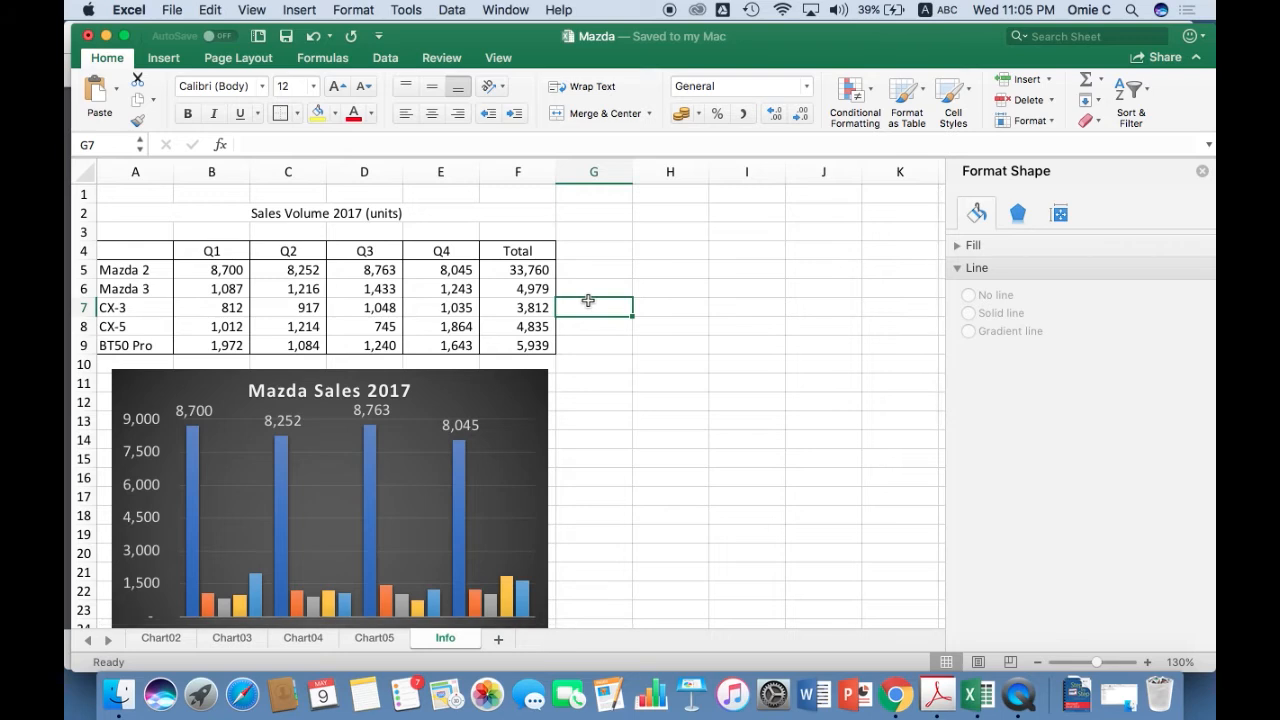
left_click(533, 210)
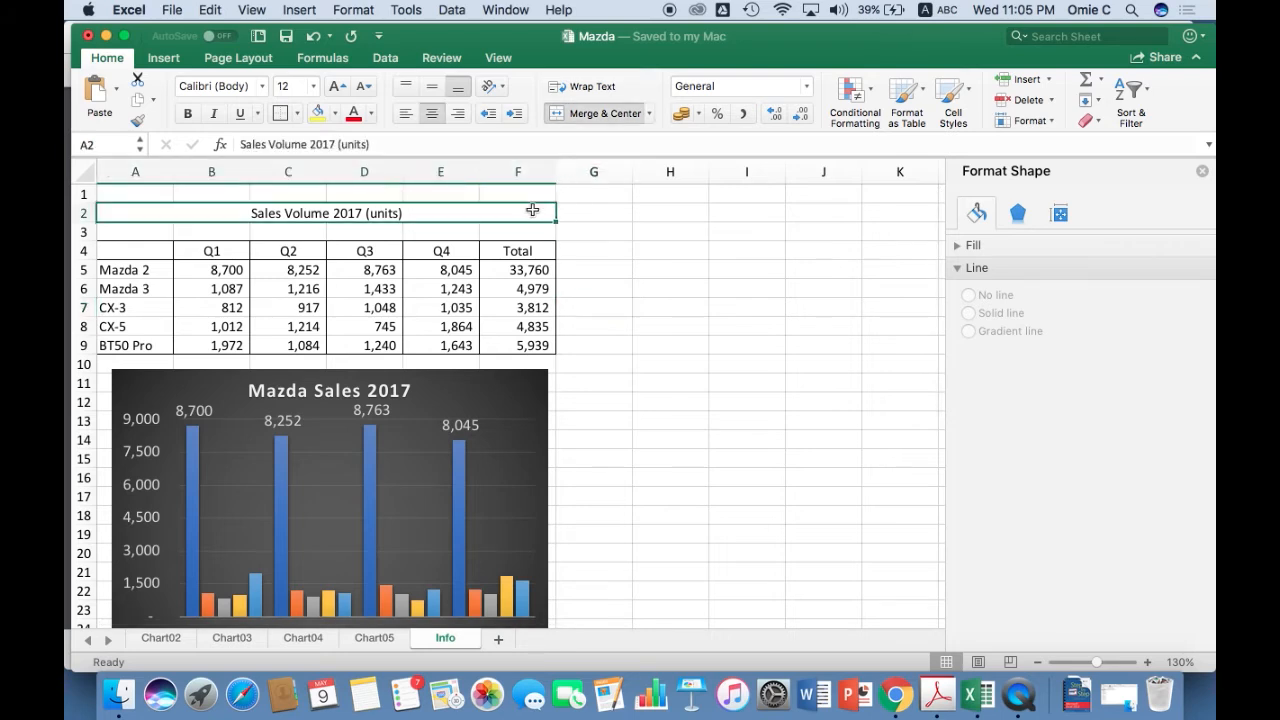
Preview the Chart05 pie chart for printing, compare portrait and landscape orientation, and cancel the print.
left_click(372, 638)
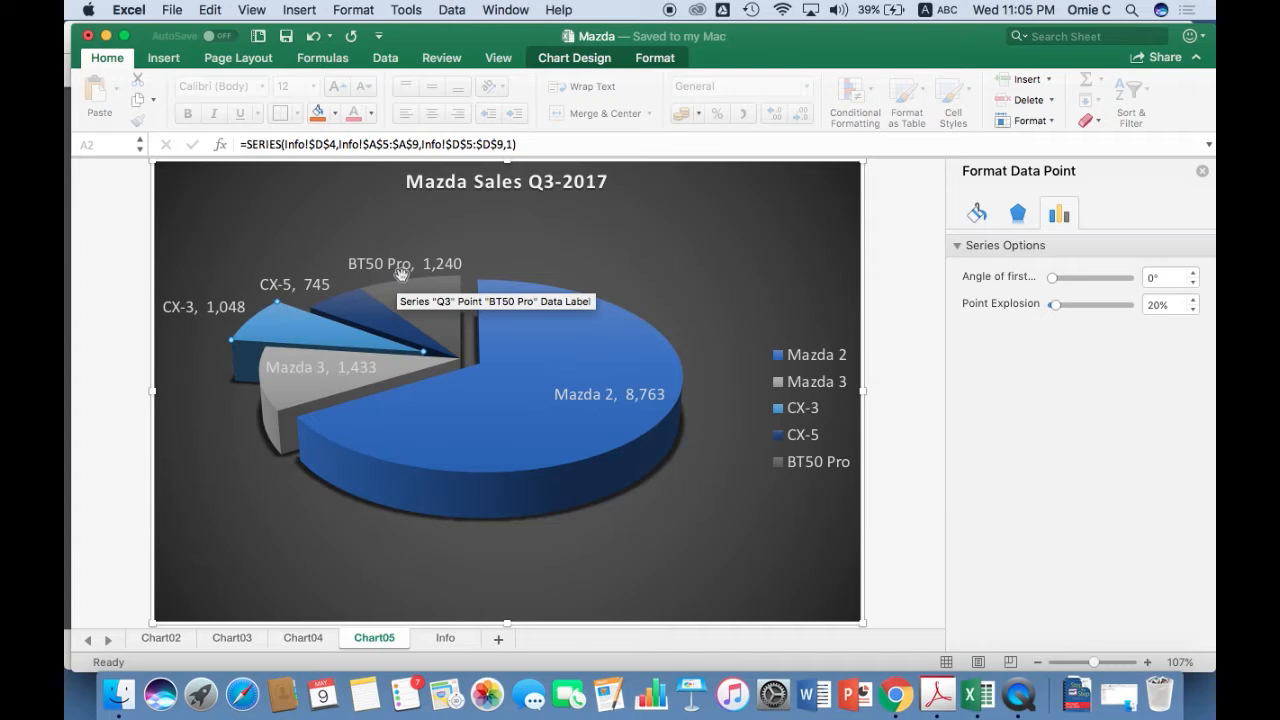
key("super+s")
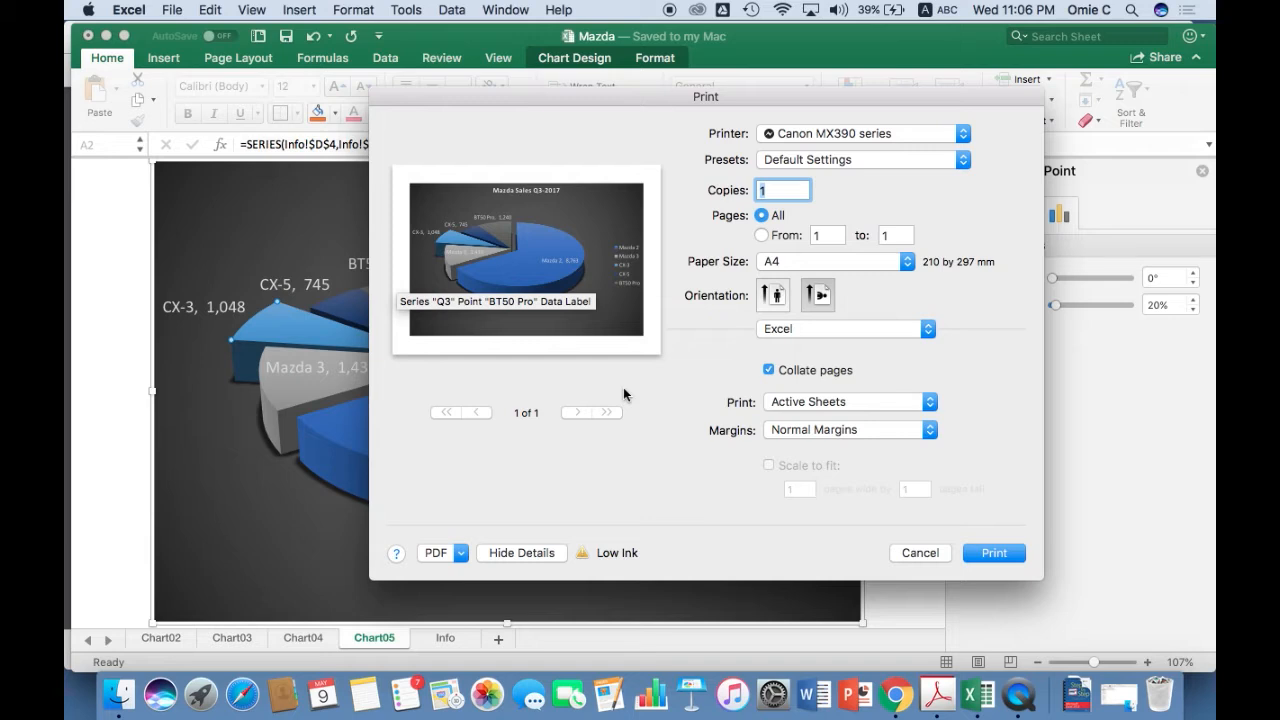
left_click(815, 296)
left_click(777, 298)
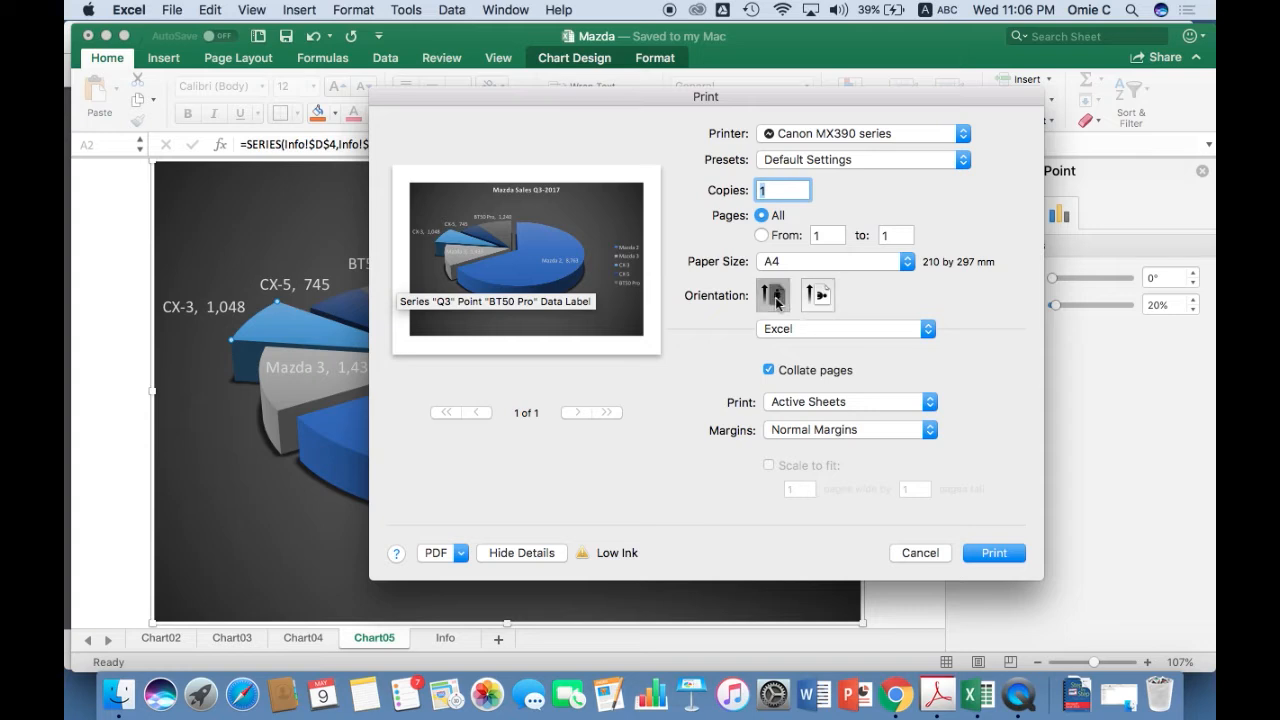
left_click(818, 296)
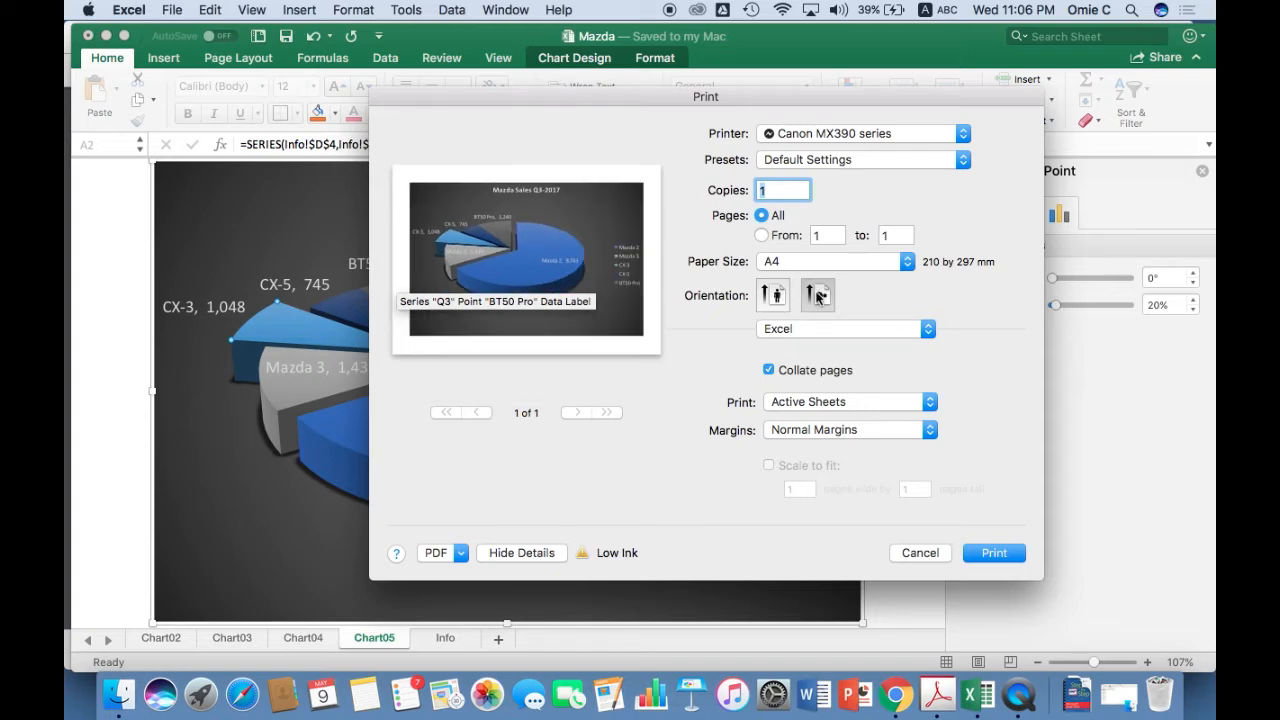
left_click(915, 552)
Set the print area on the Info sheet to A2:F28, covering the sales table and the chart.
left_click(443, 640)
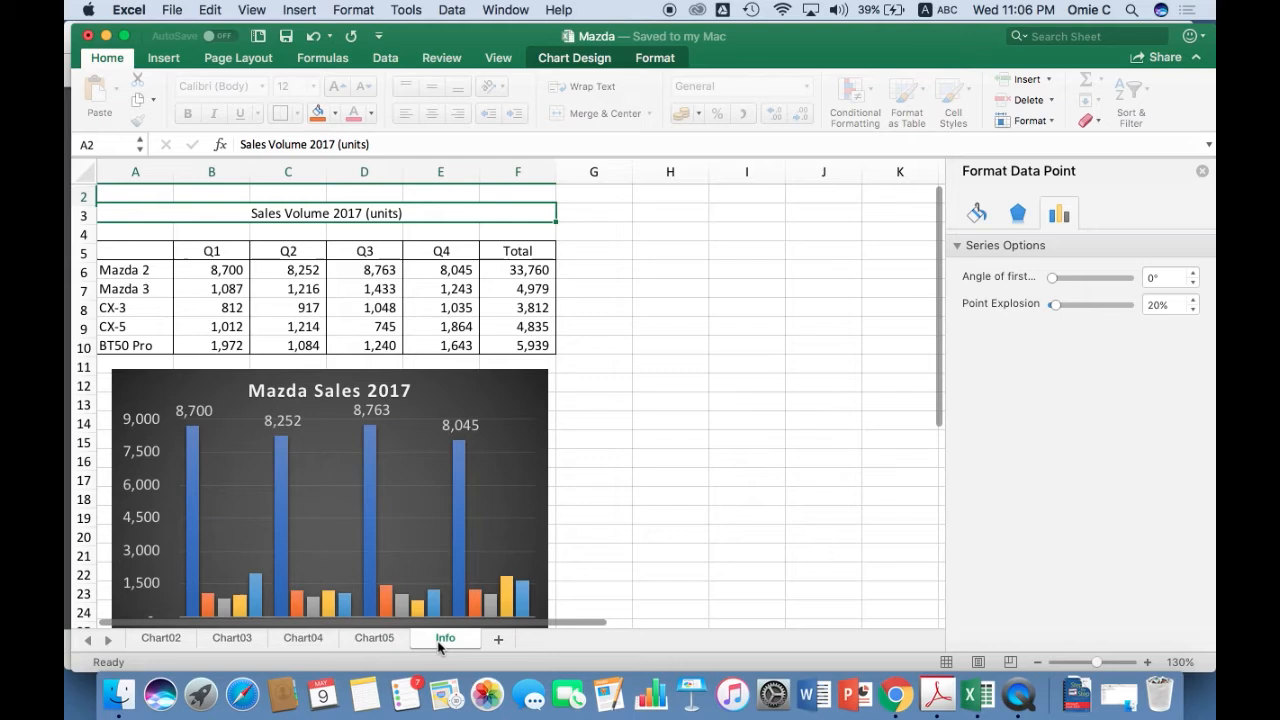
left_click(315, 330)
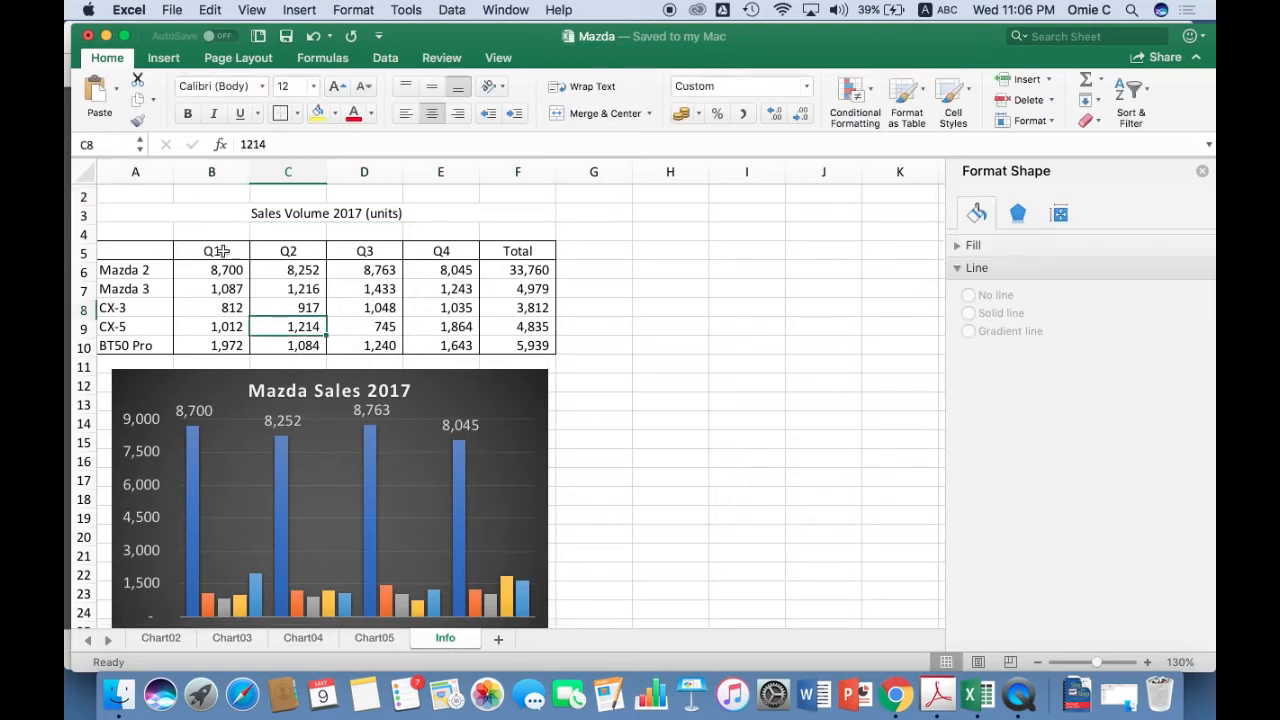
left_click(147, 208)
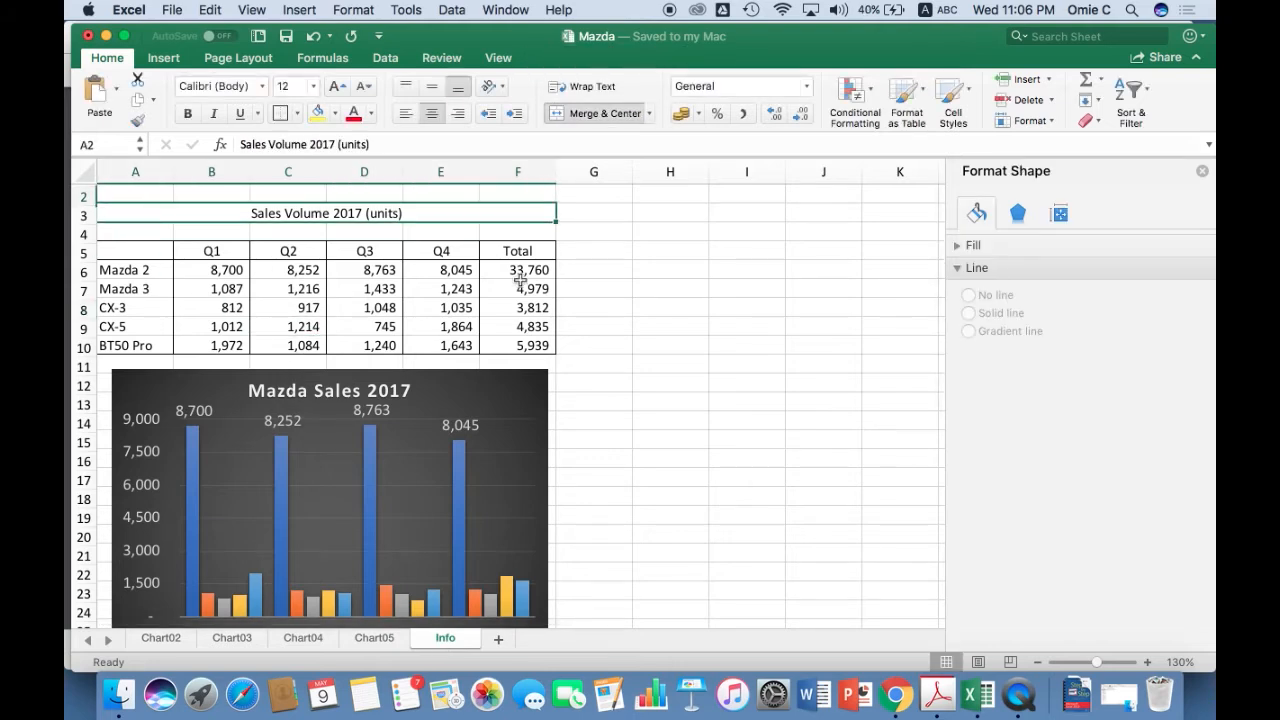
scroll(566, 391, "down", 5)
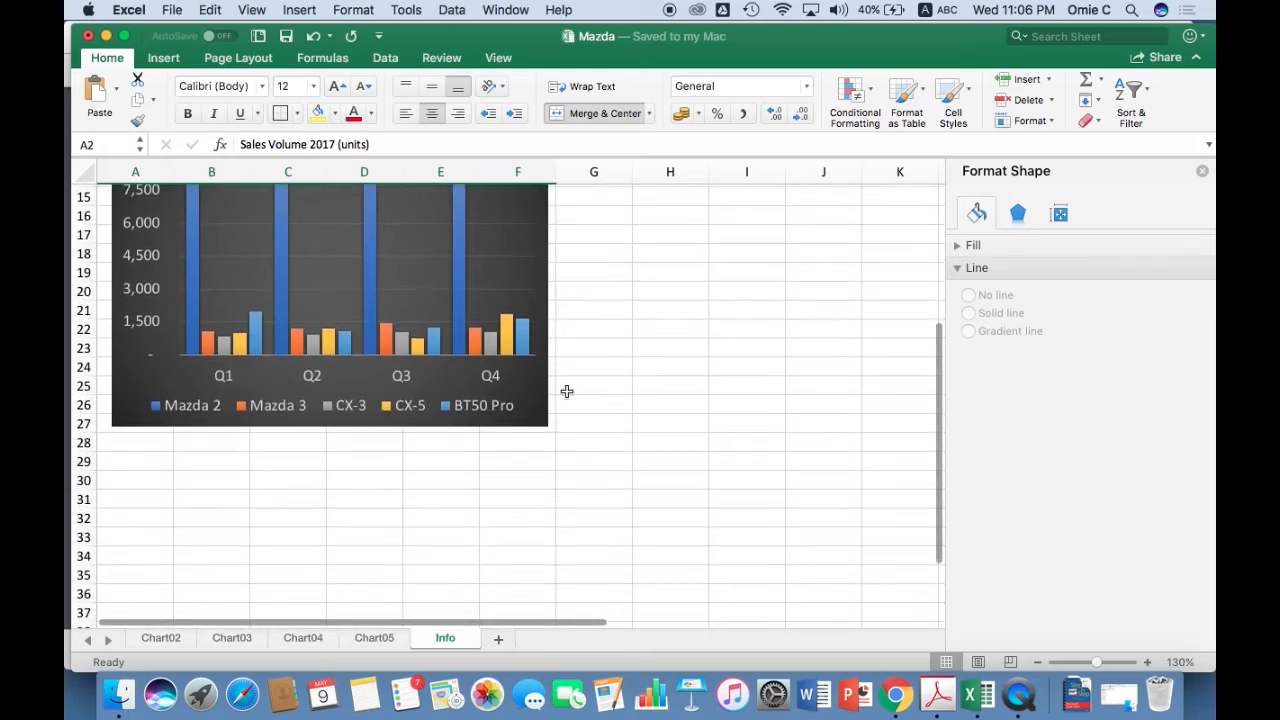
left_click(534, 438, "shift")
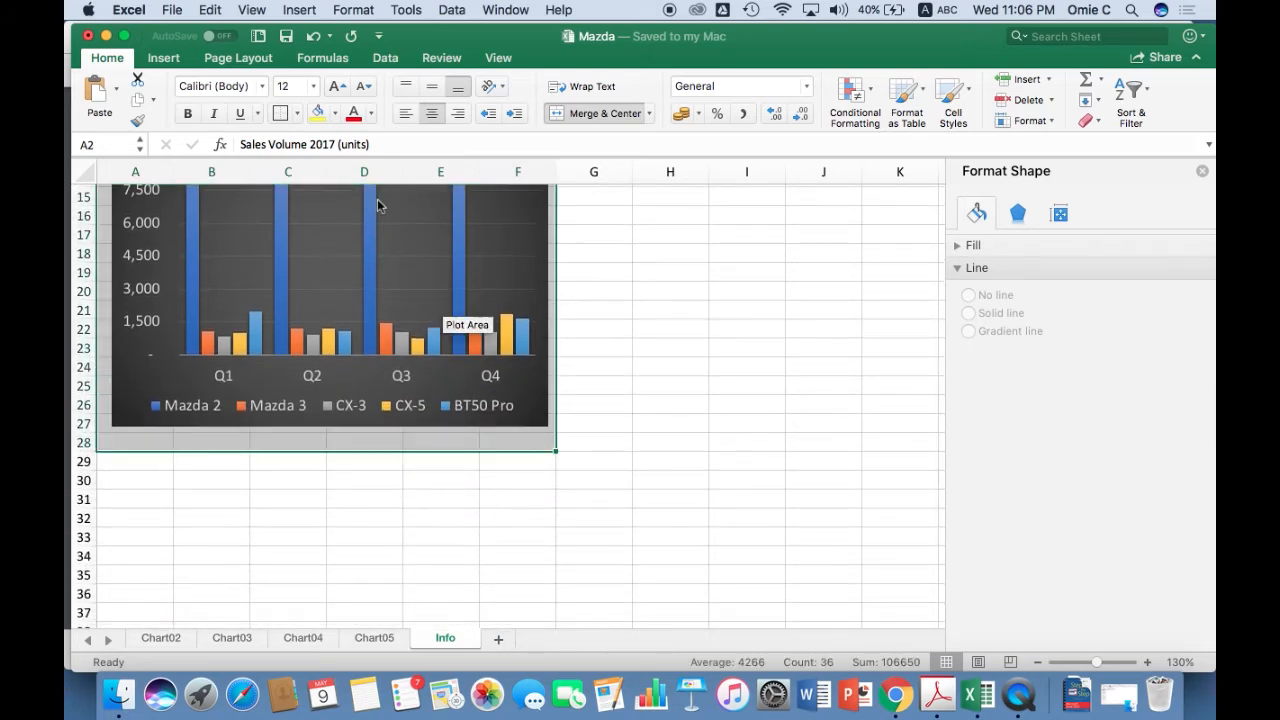
left_click(242, 59)
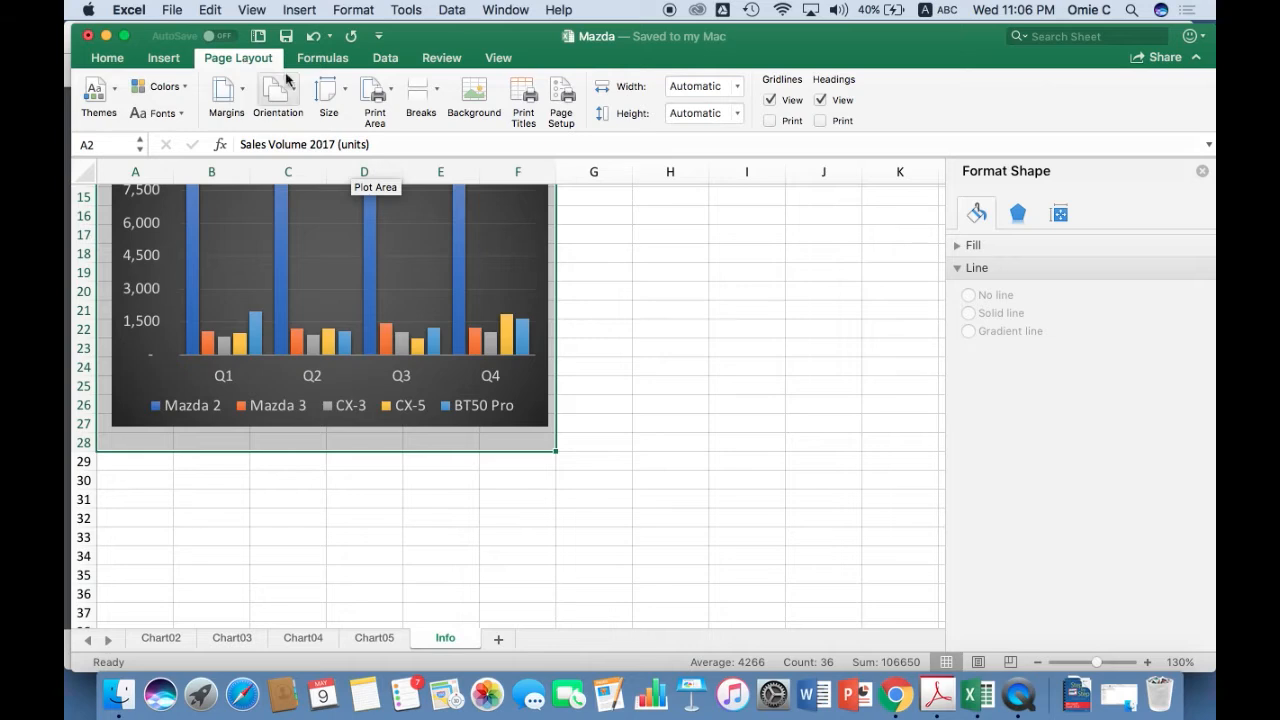
left_click(387, 91)
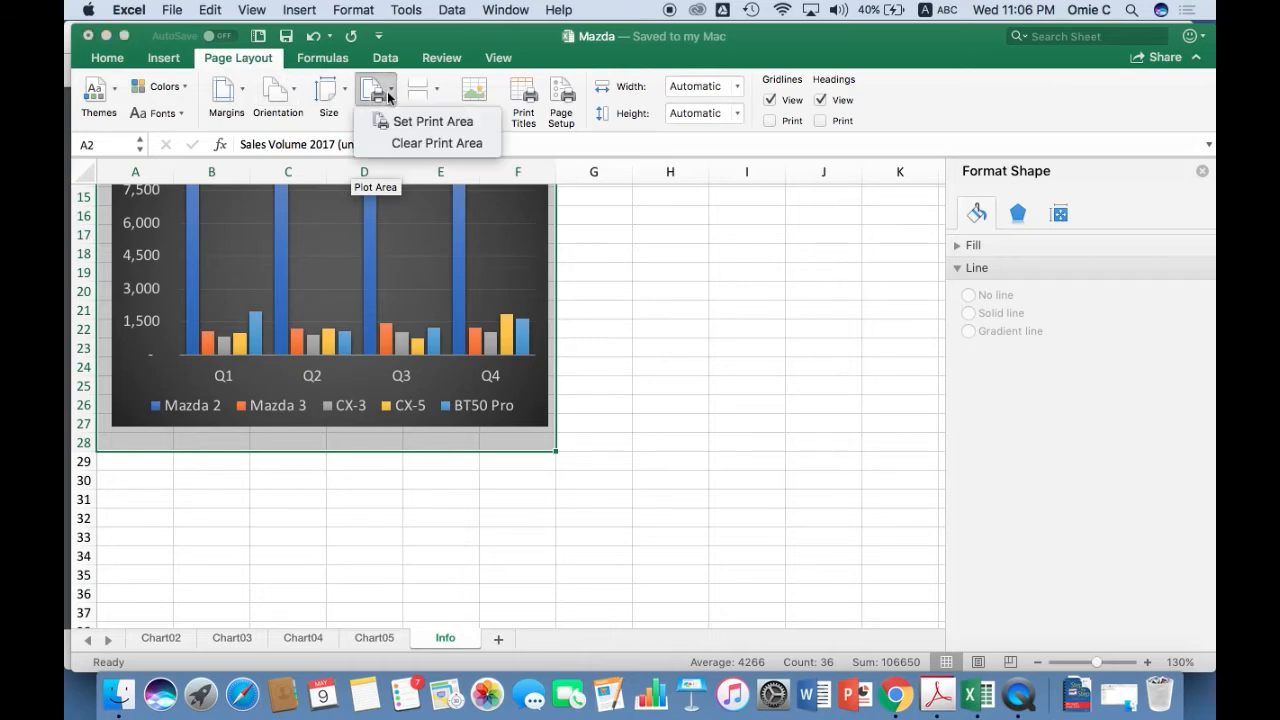
left_click(409, 120)
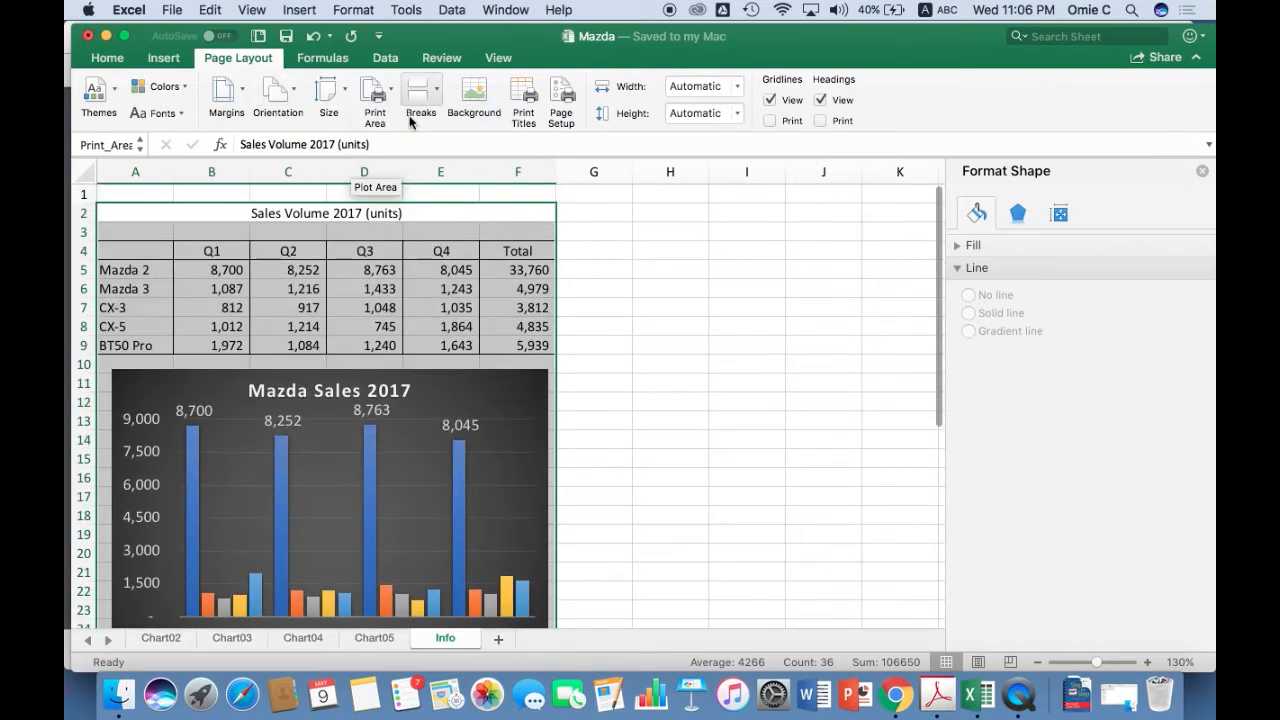
left_click(606, 250)
left_click(516, 234)
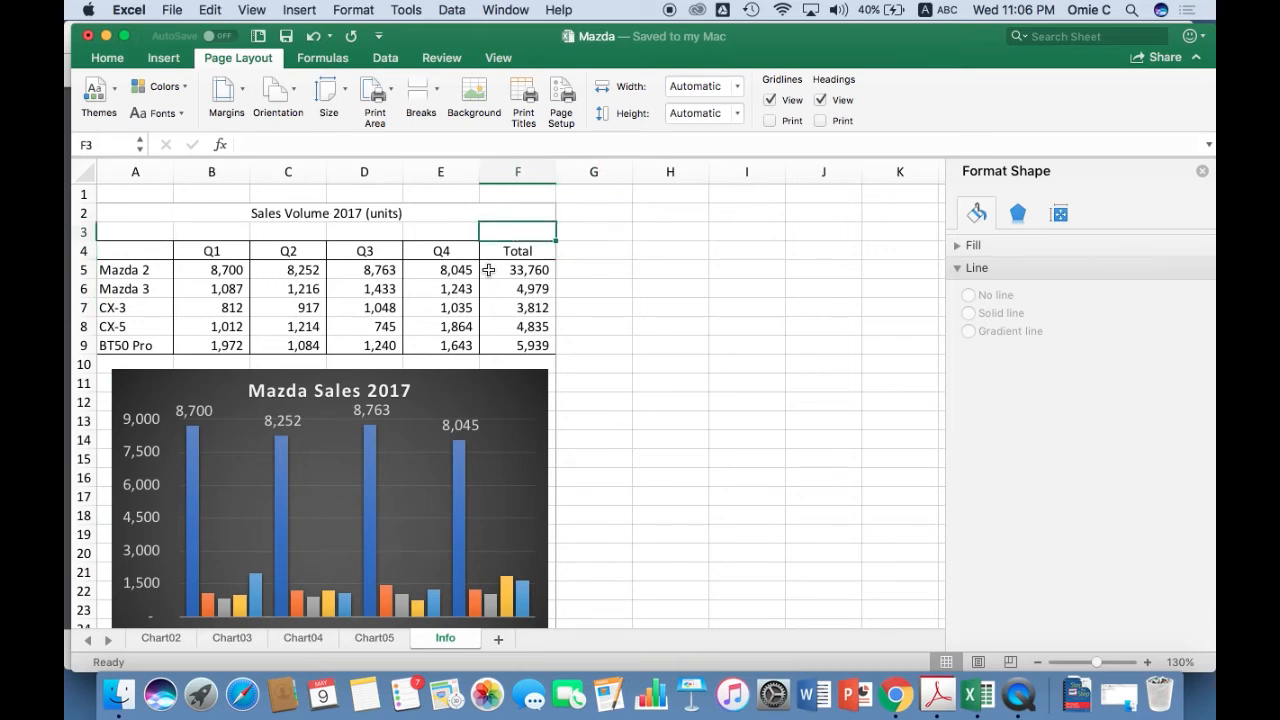
Preview the Info sheet's printout, cancel printing, and look over the page margin presets without choosing one.
scroll(576, 354, "down", 5)
scroll(576, 354, "up", 5)
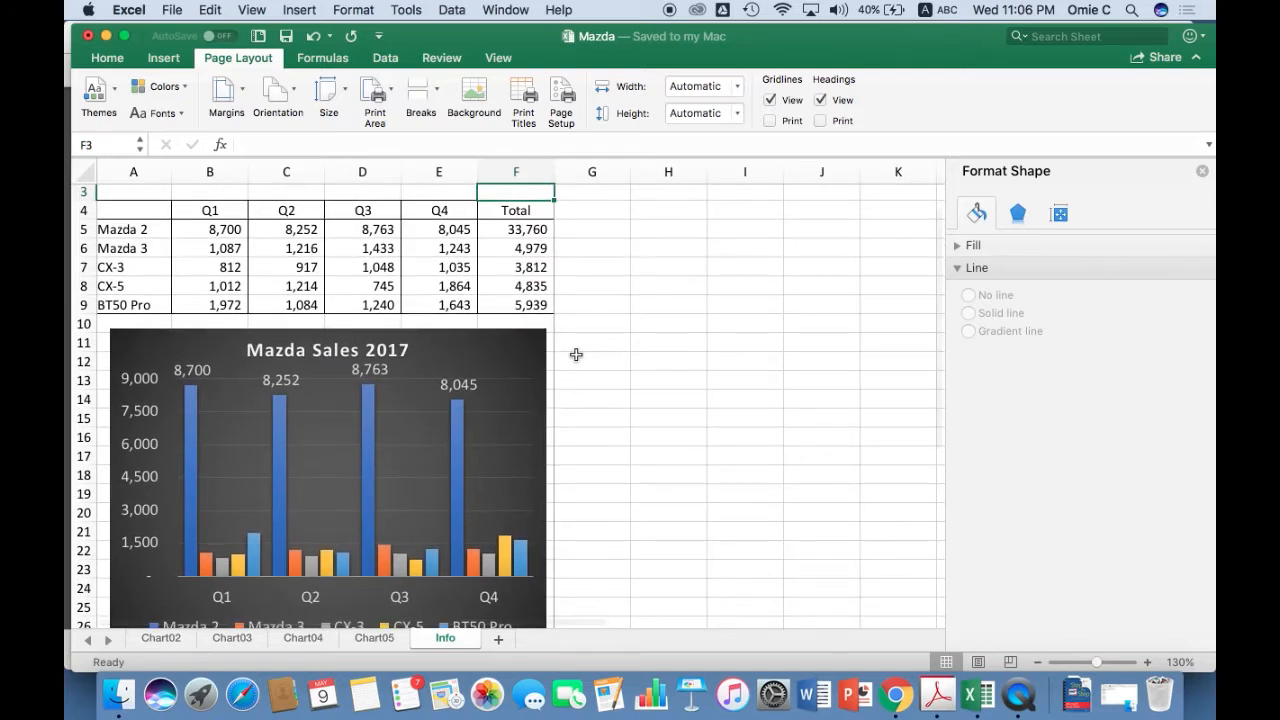
key("super+p")
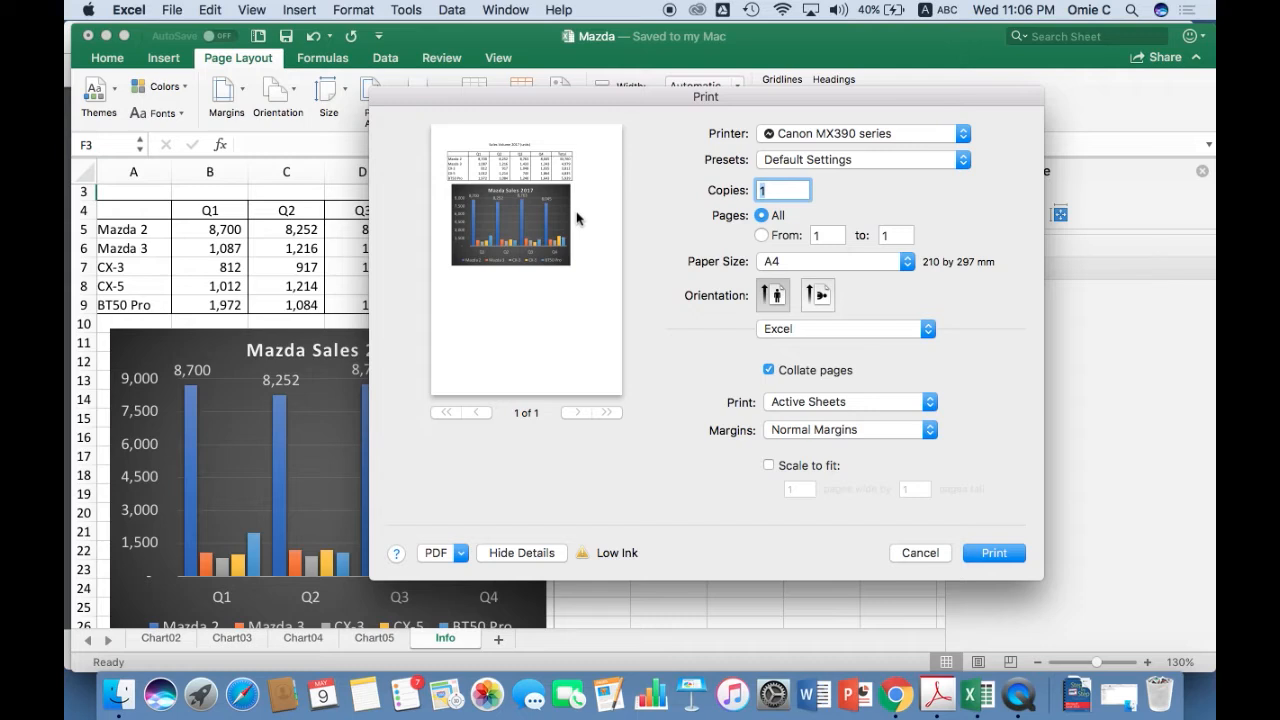
left_click(918, 555)
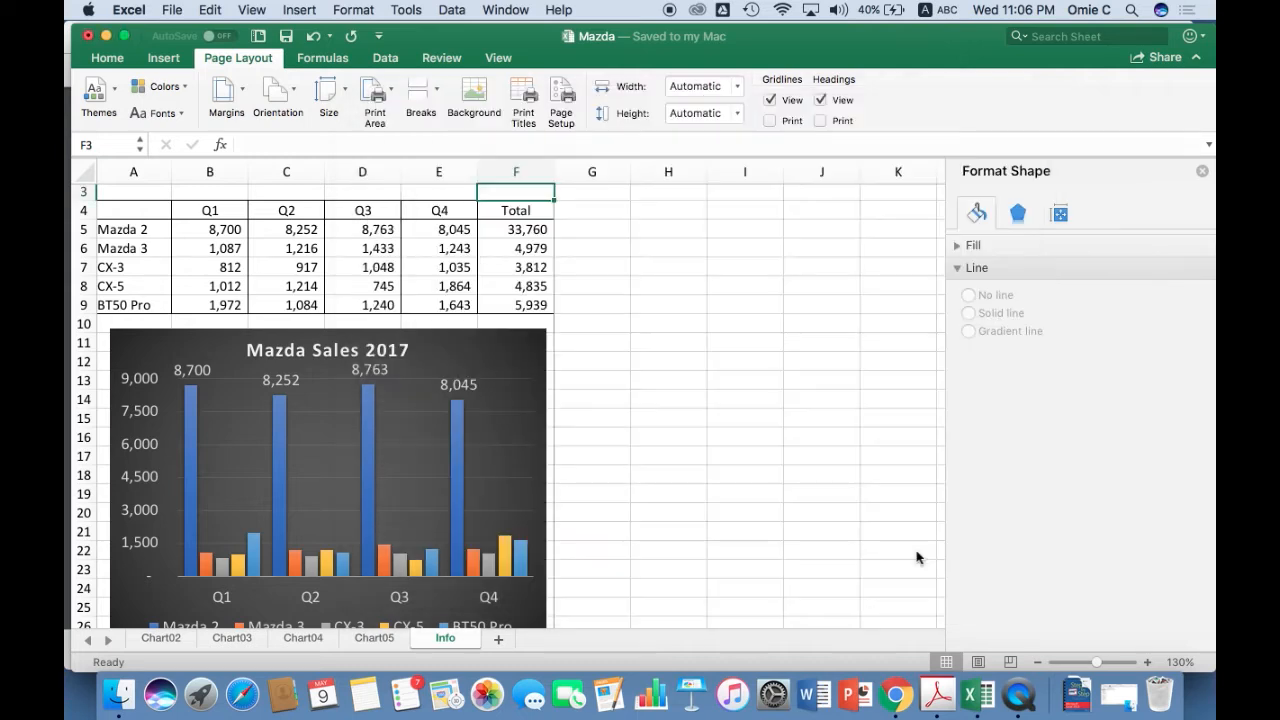
left_click(241, 92)
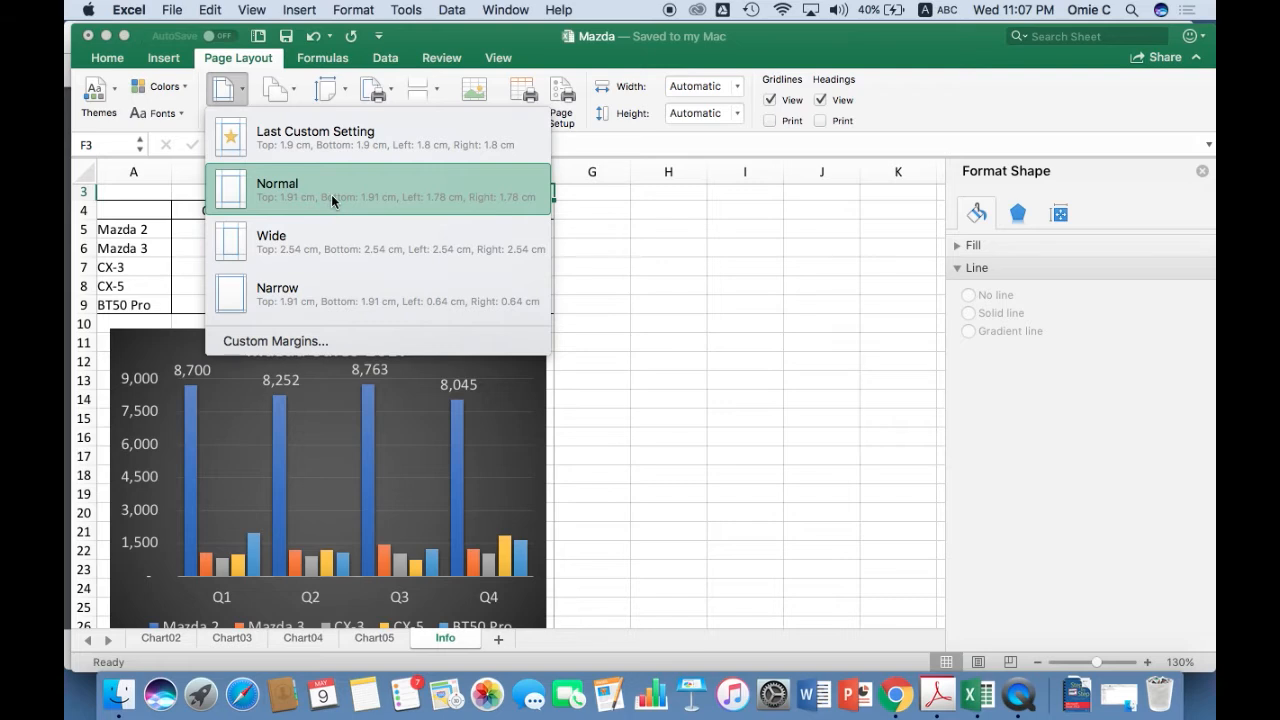
left_click(600, 232)
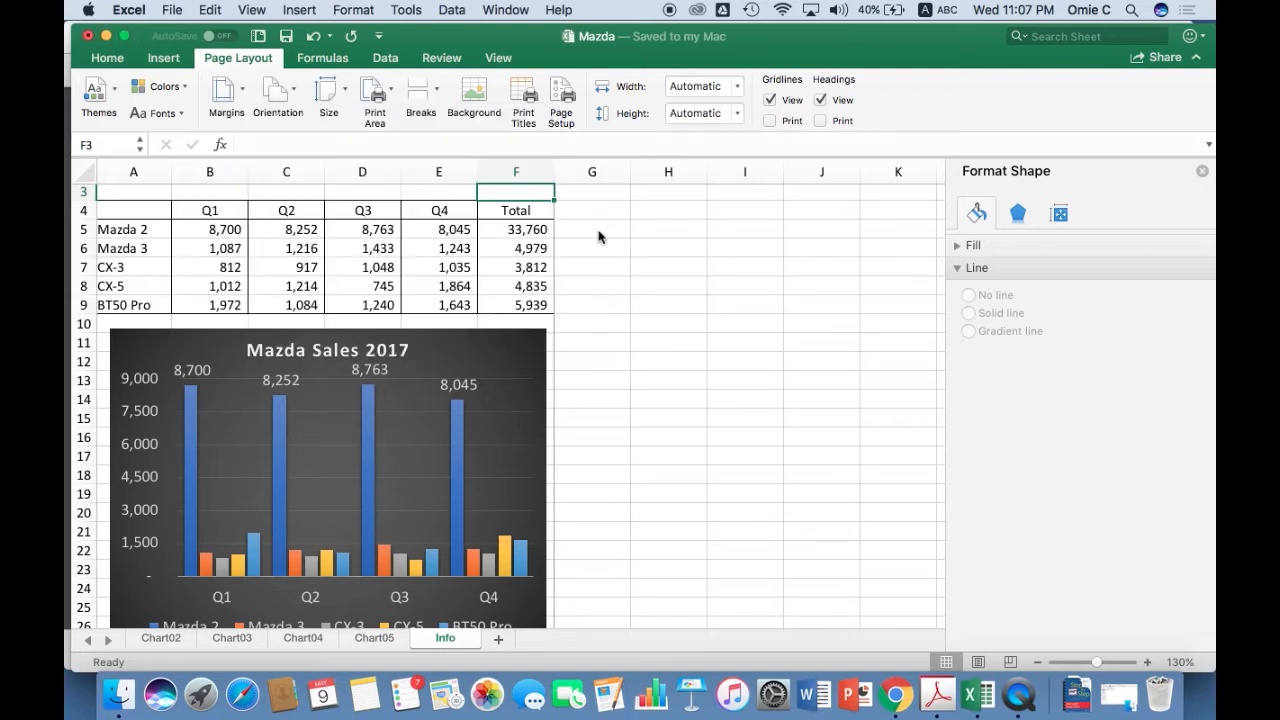
Check the page orientation choices without changing them and set the Info sheet's paper size to A4.
left_click(280, 93)
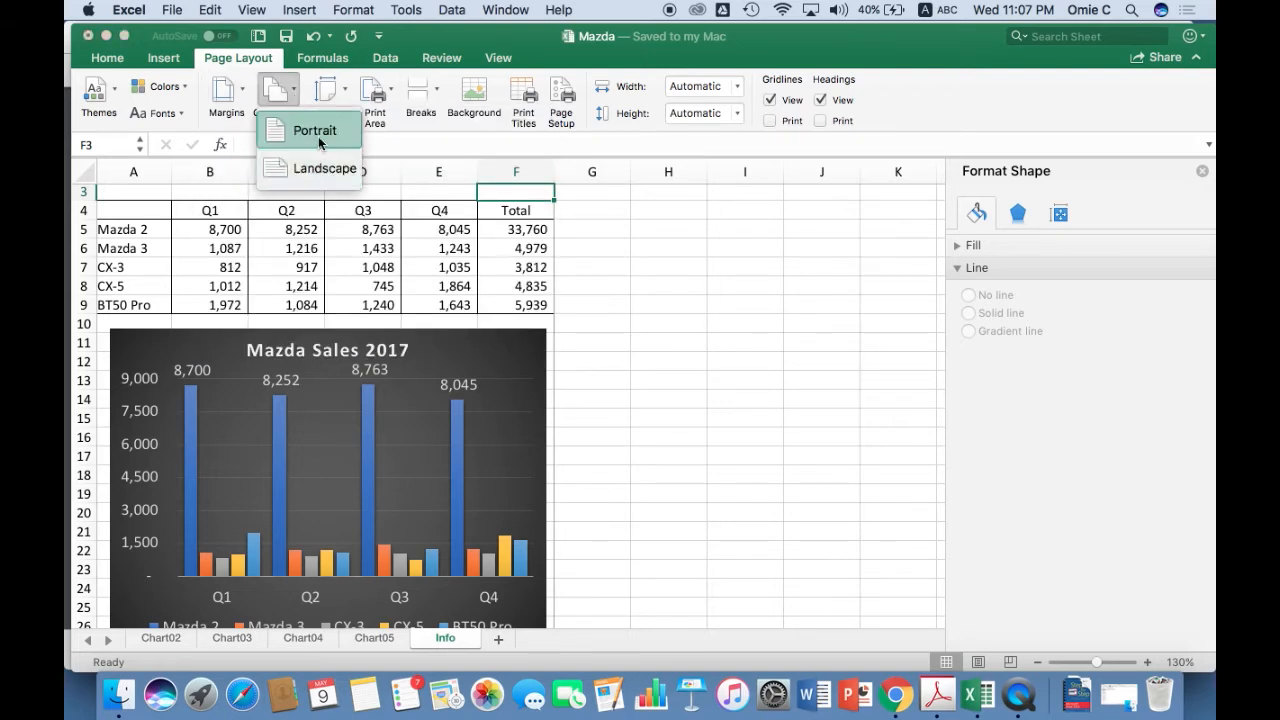
left_click(505, 195)
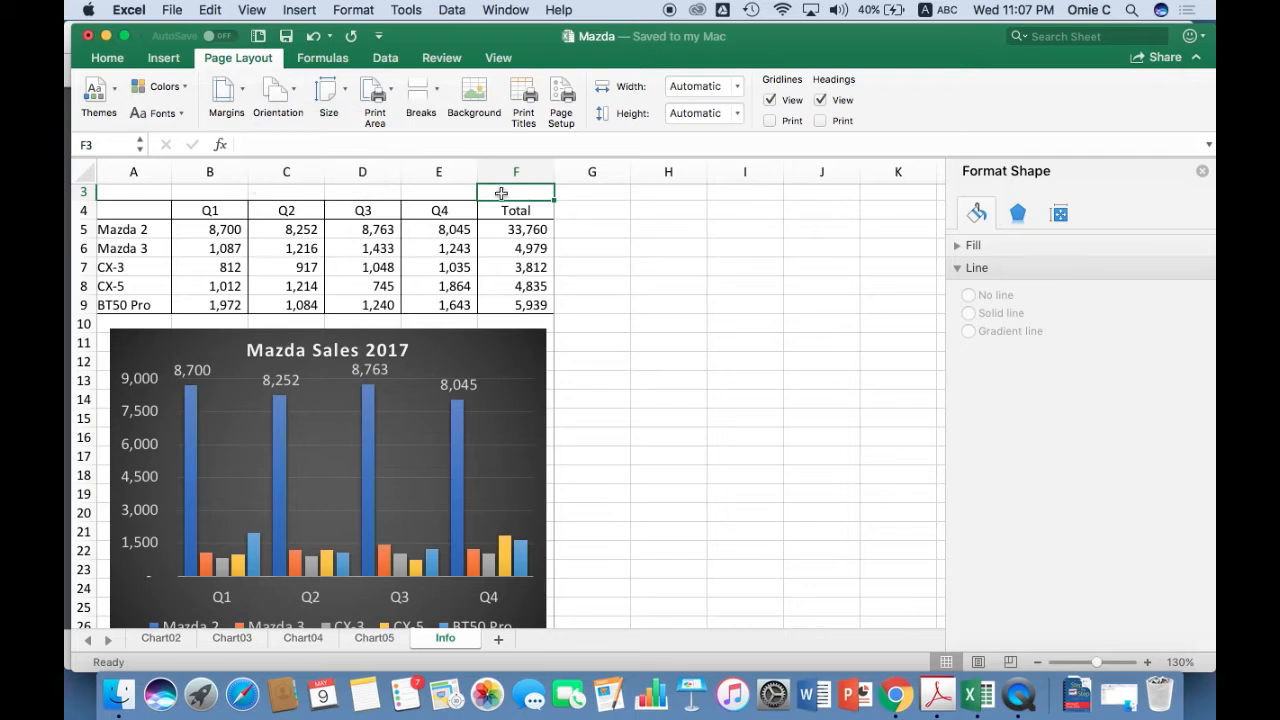
left_click(338, 89)
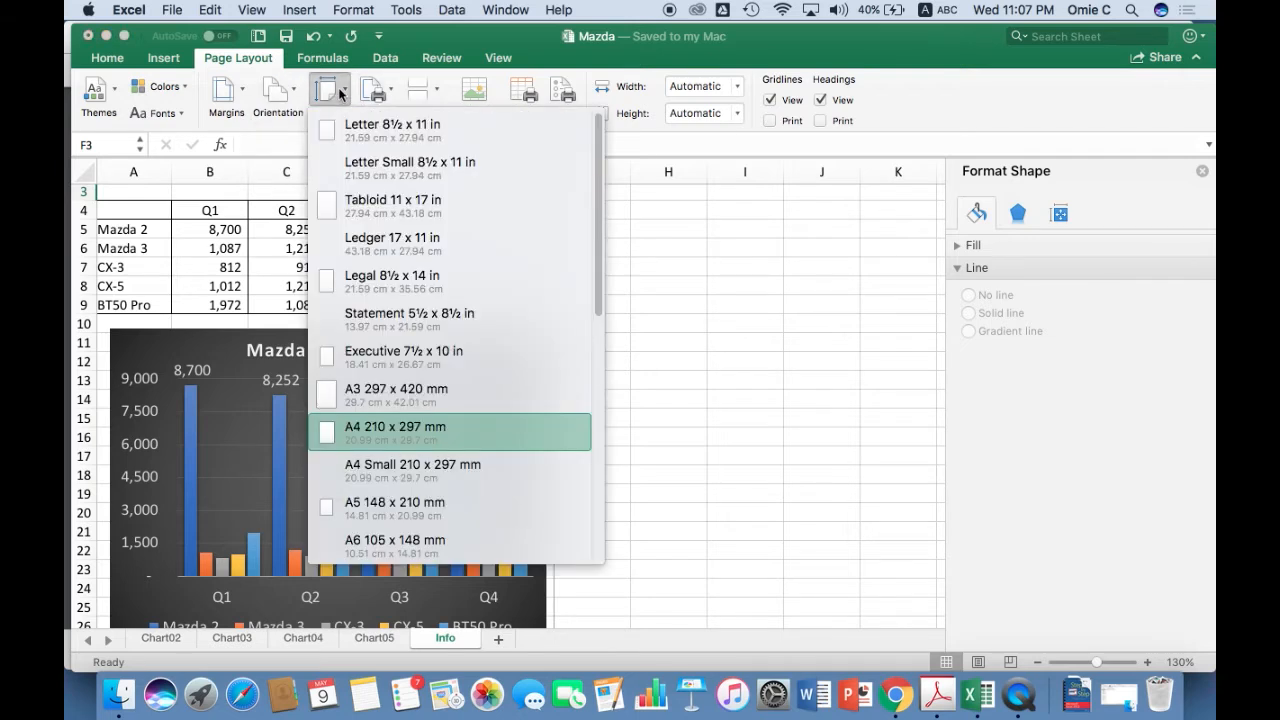
left_click(350, 432)
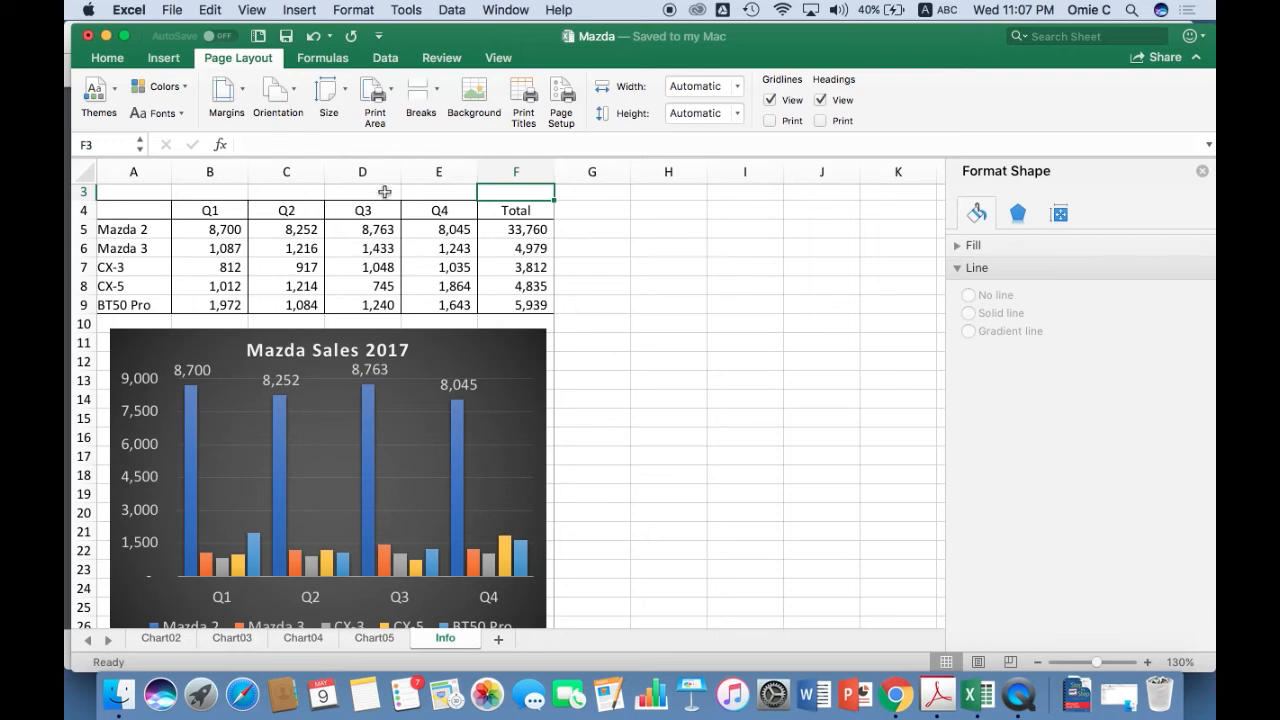
Look over the page break options and the Page Setup scaling settings, leaving both without making changes.
left_click(437, 97)
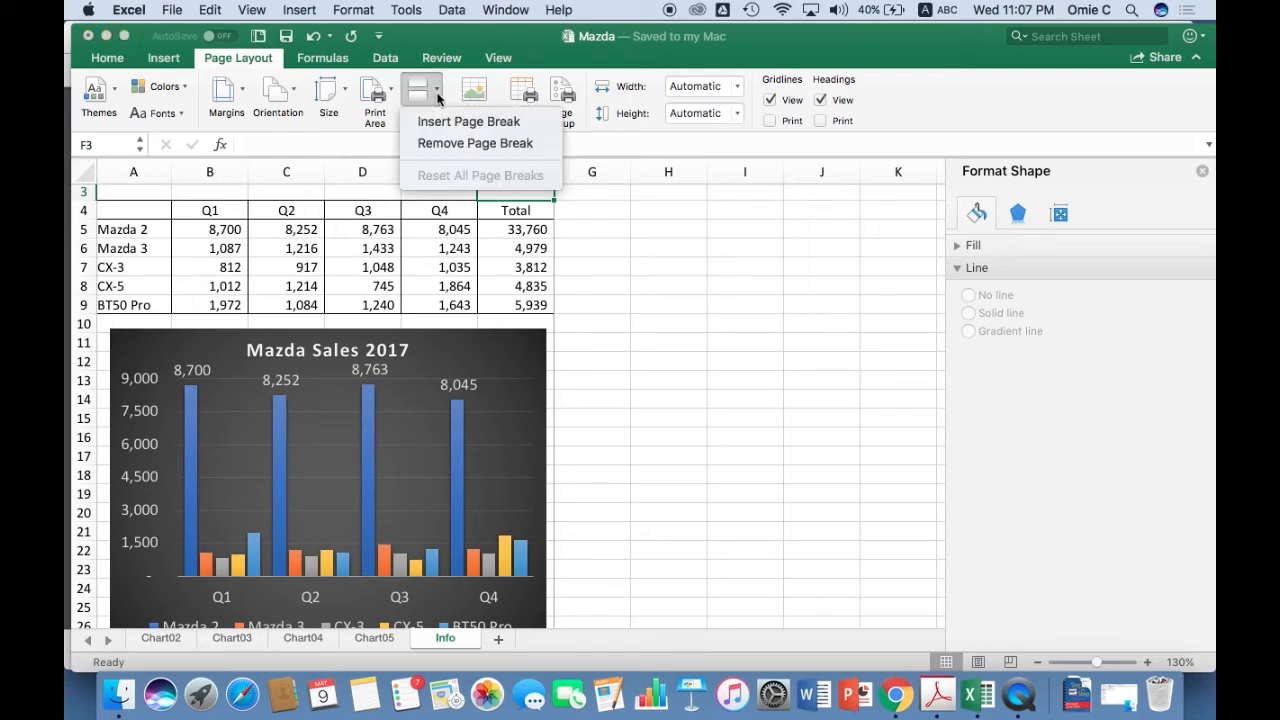
left_click(349, 281)
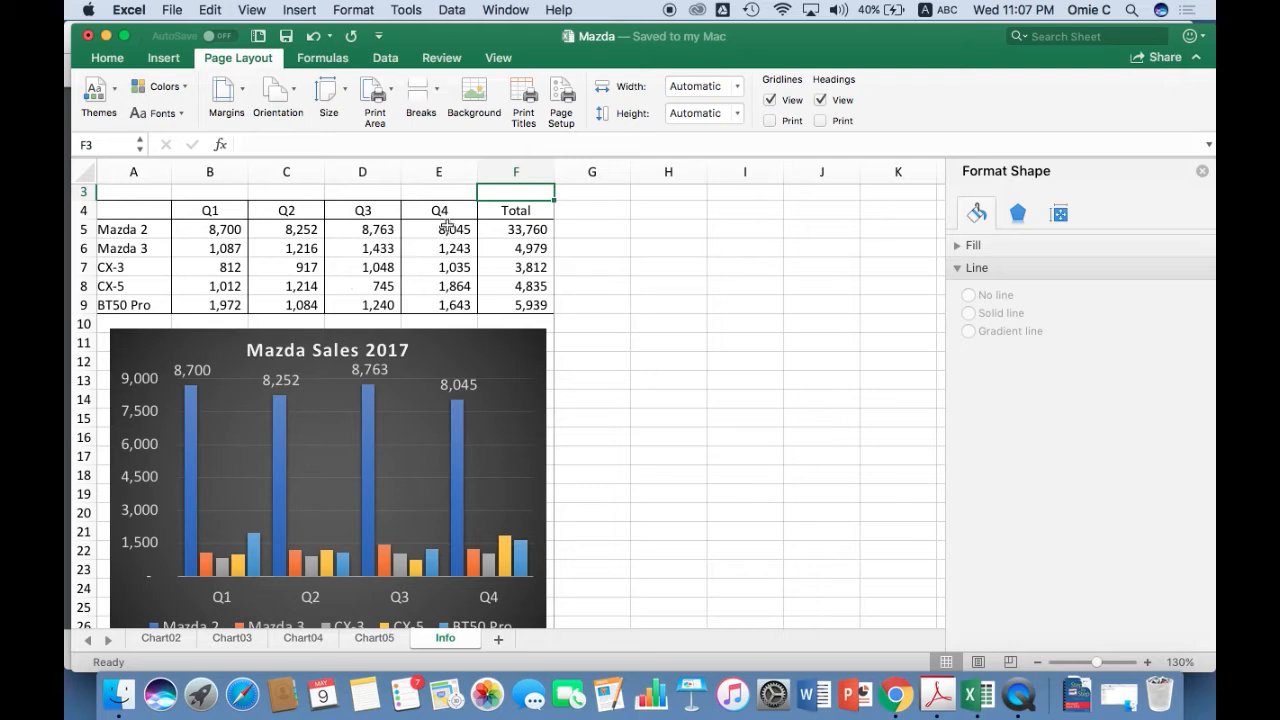
left_click(561, 99)
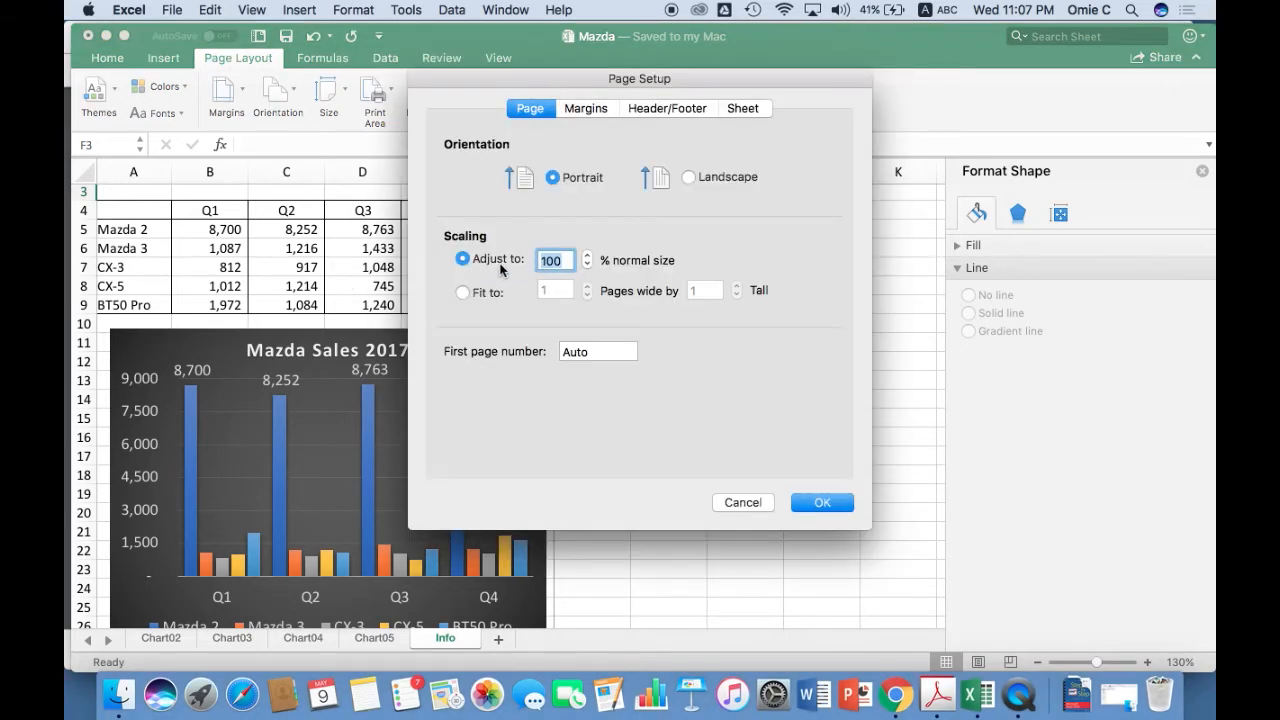
double_click(564, 261)
left_click(737, 501)
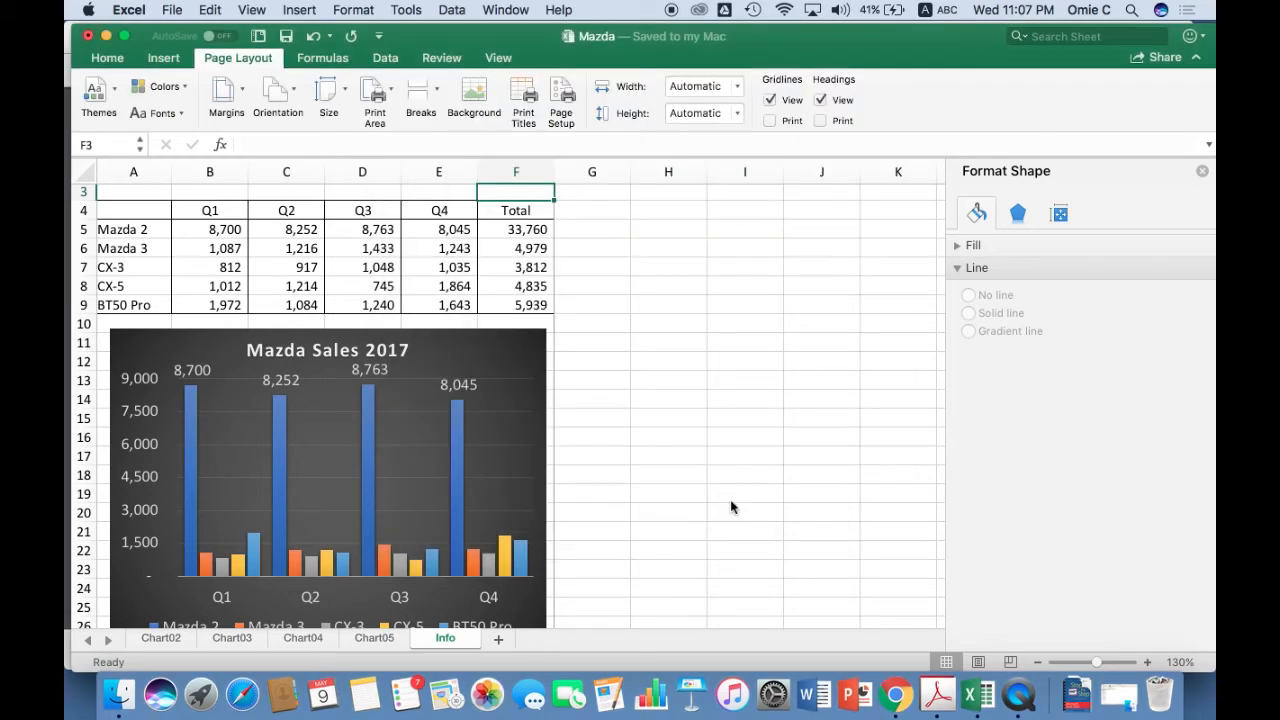
Preview the Info sheet's printout, cancel printing, and set the page scaling to 120% of normal size.
key("super+p")
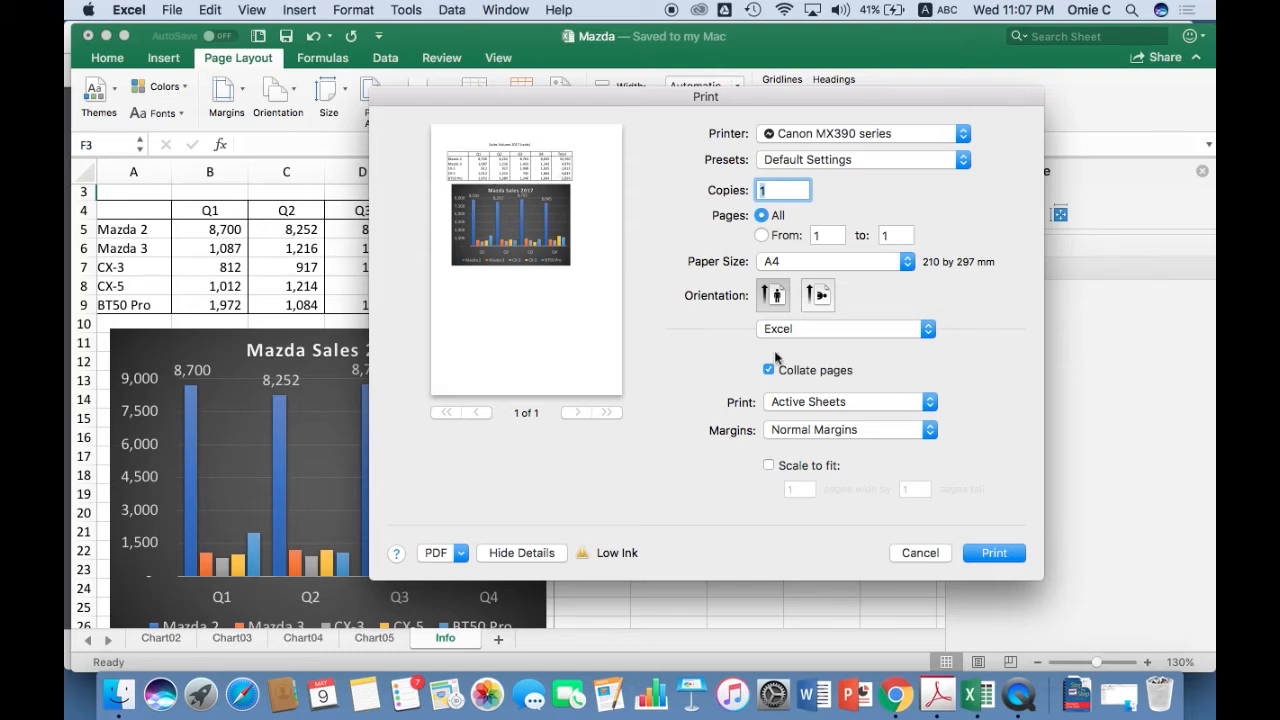
left_click(936, 552)
left_click(563, 100)
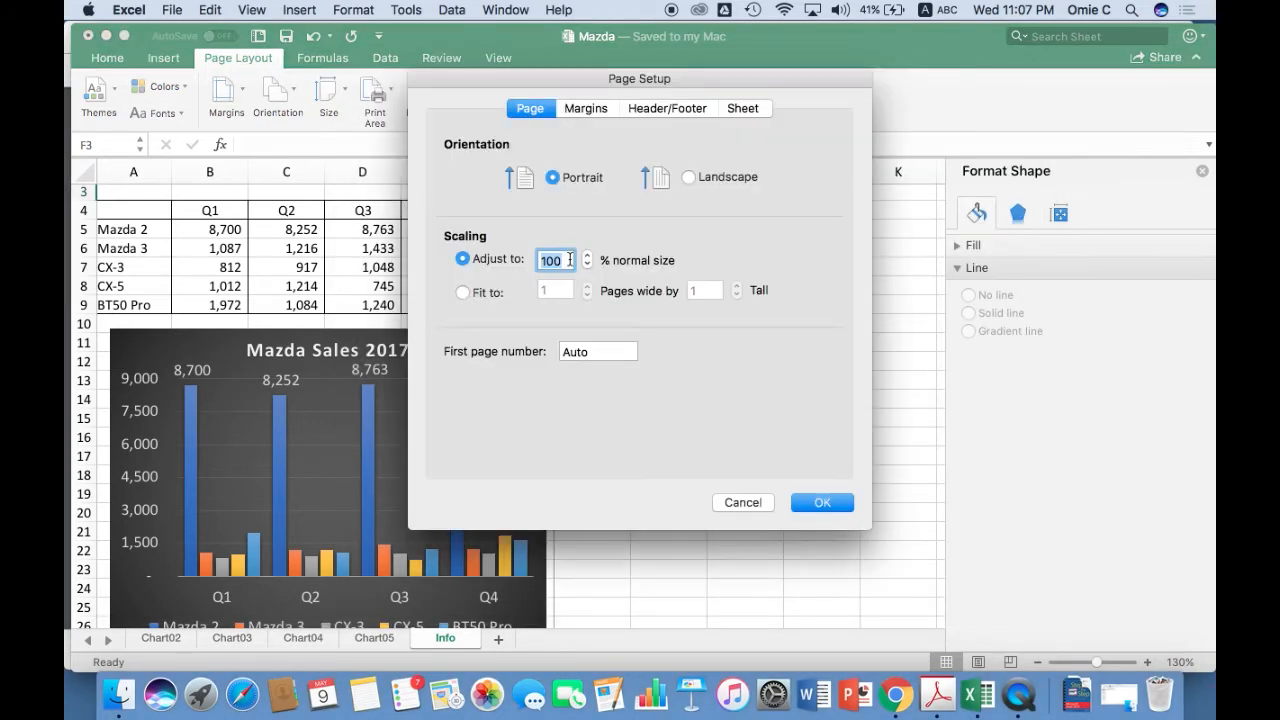
type("120")
left_click(822, 502)
left_click(620, 268)
Preview the rescaled Info sheet for printing, cancel the print, and return to the sales table.
key("super+p")
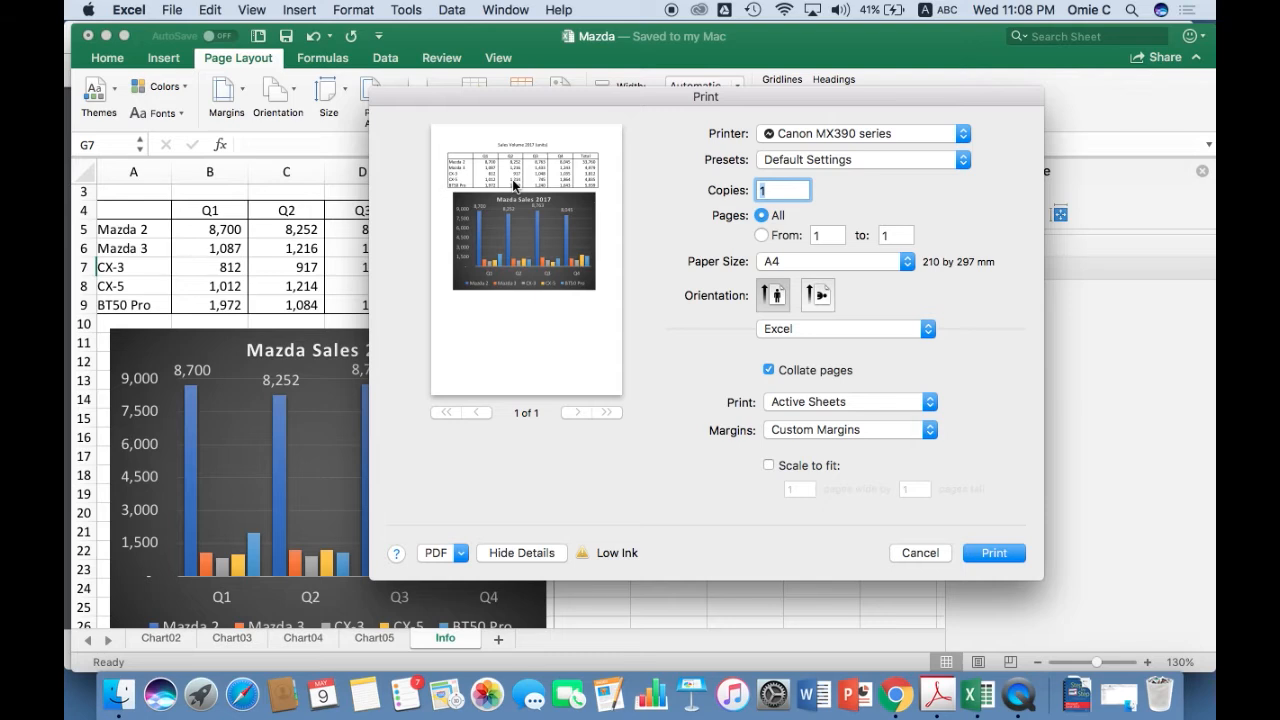
left_click(911, 551)
left_click(586, 378)
scroll(586, 378, "up", 2)
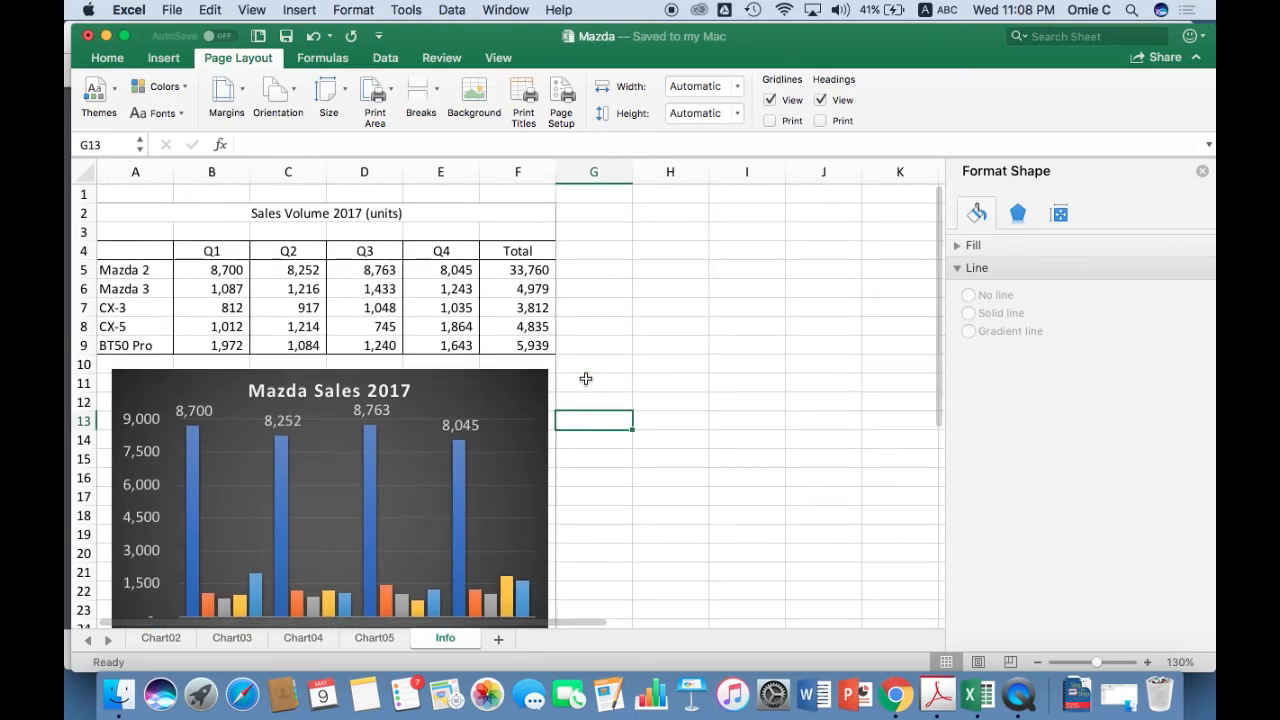
left_click(386, 310)
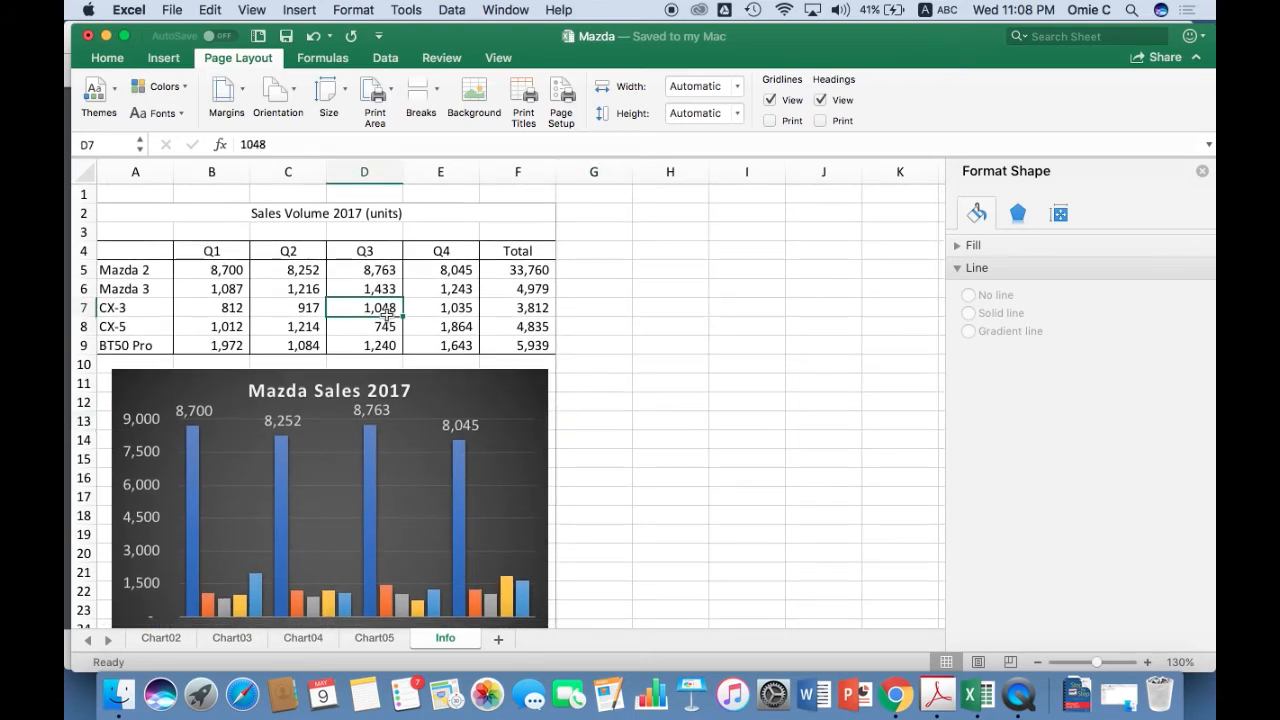
left_click(282, 307)
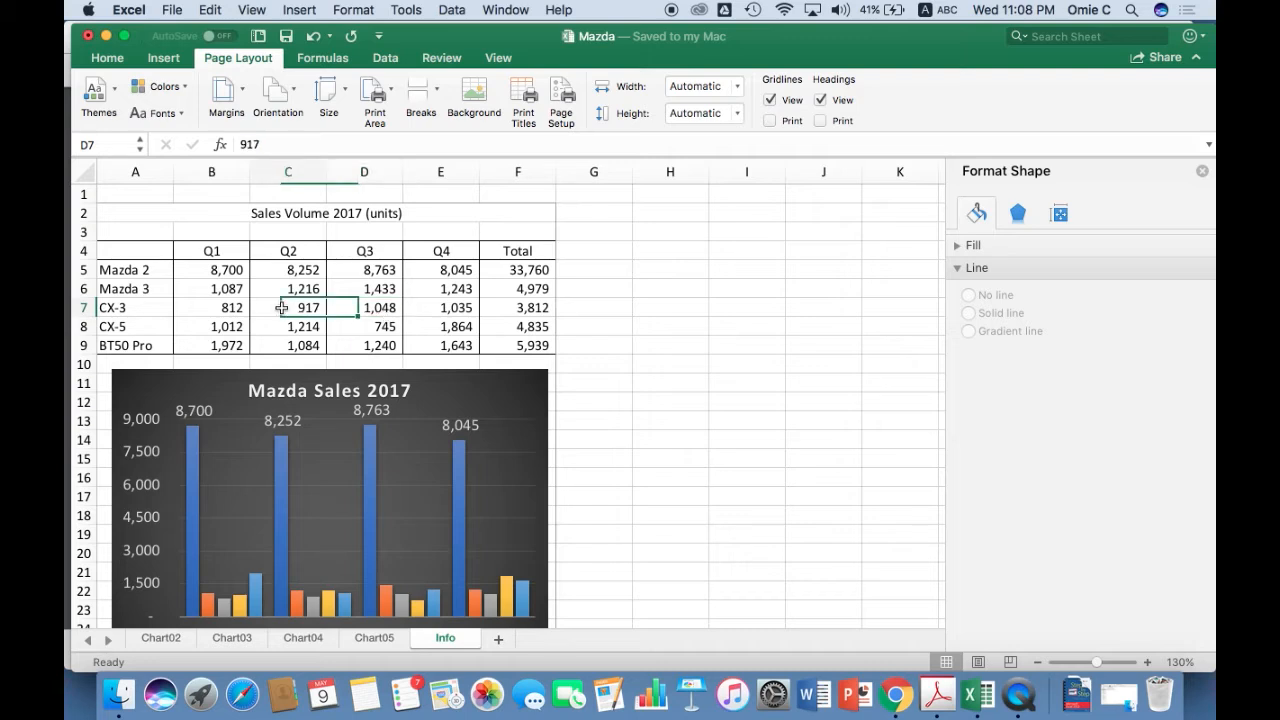
In the page setup, set row 4 with the quarter headings as the row to repeat at the top of printed pages.
left_click(562, 100)
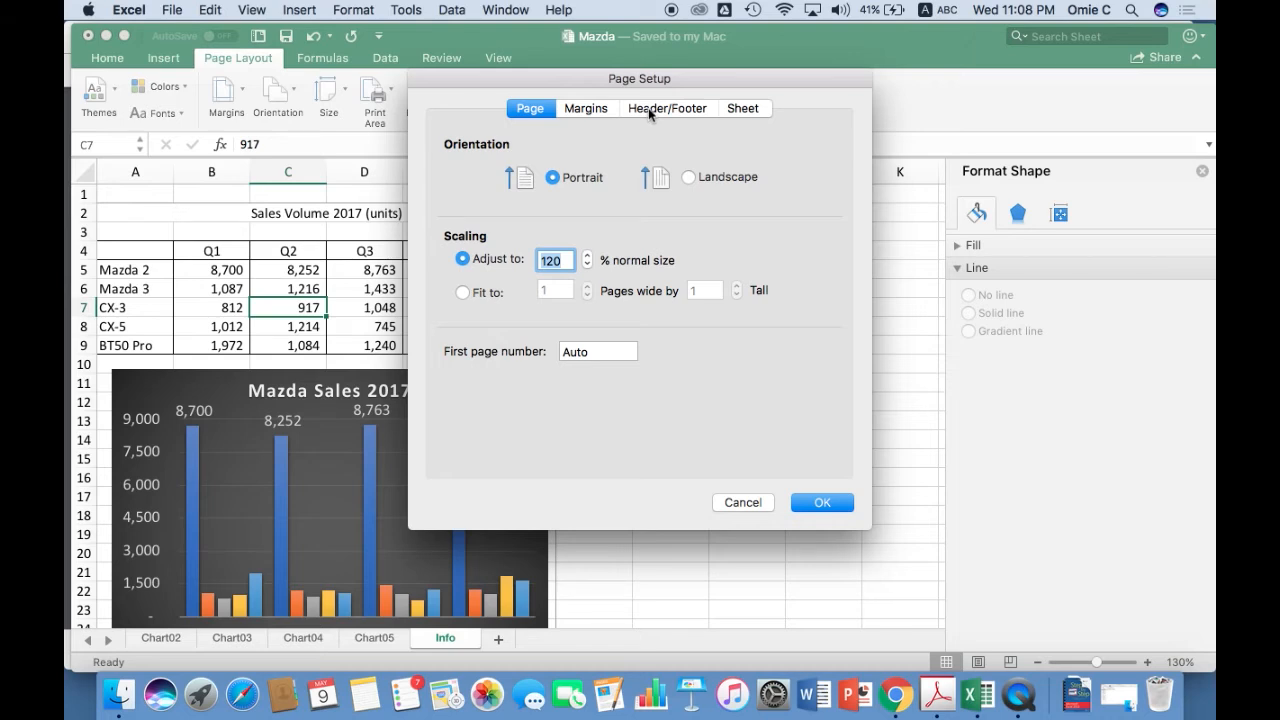
left_click(737, 109)
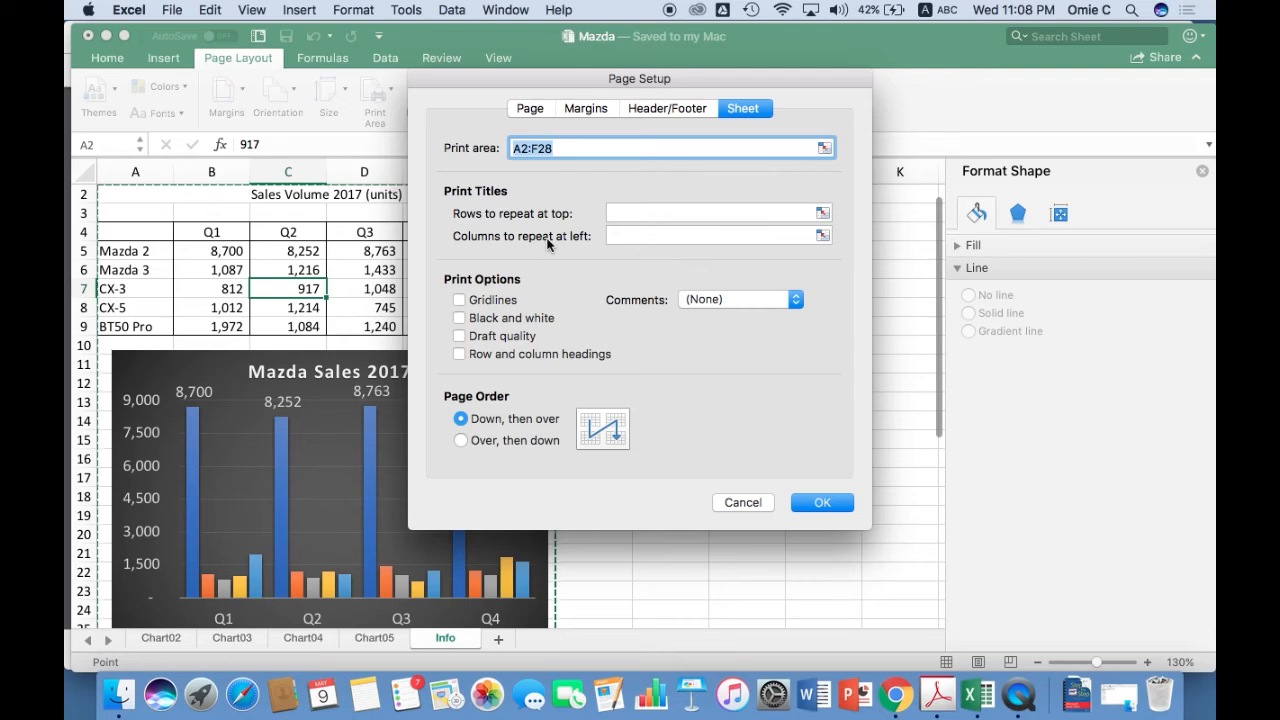
left_click(822, 214)
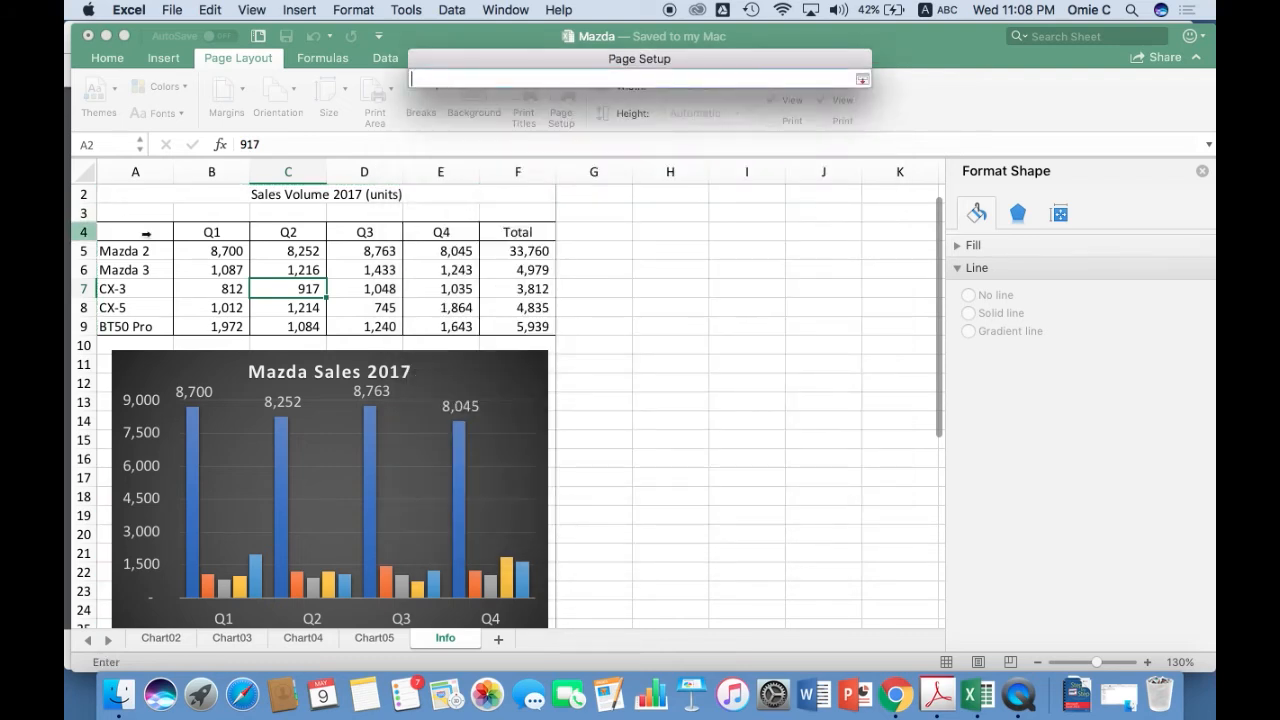
left_click_drag(146, 234, 497, 225)
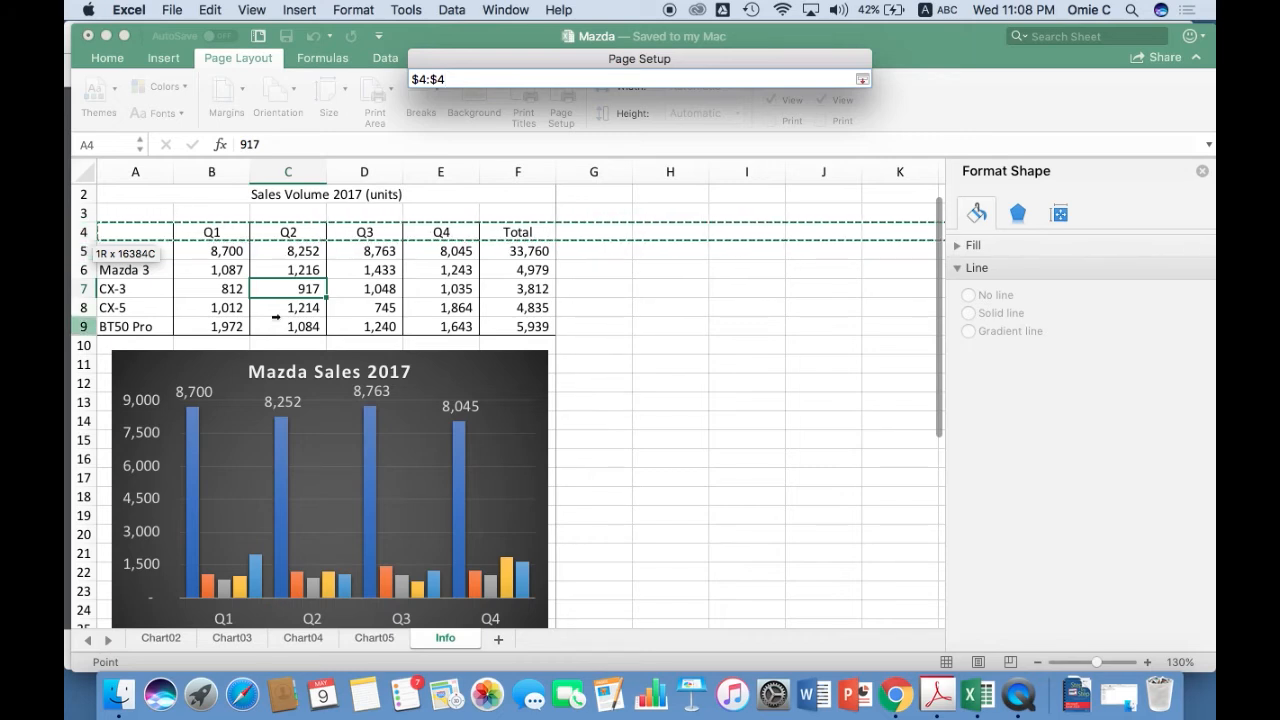
left_click(862, 79)
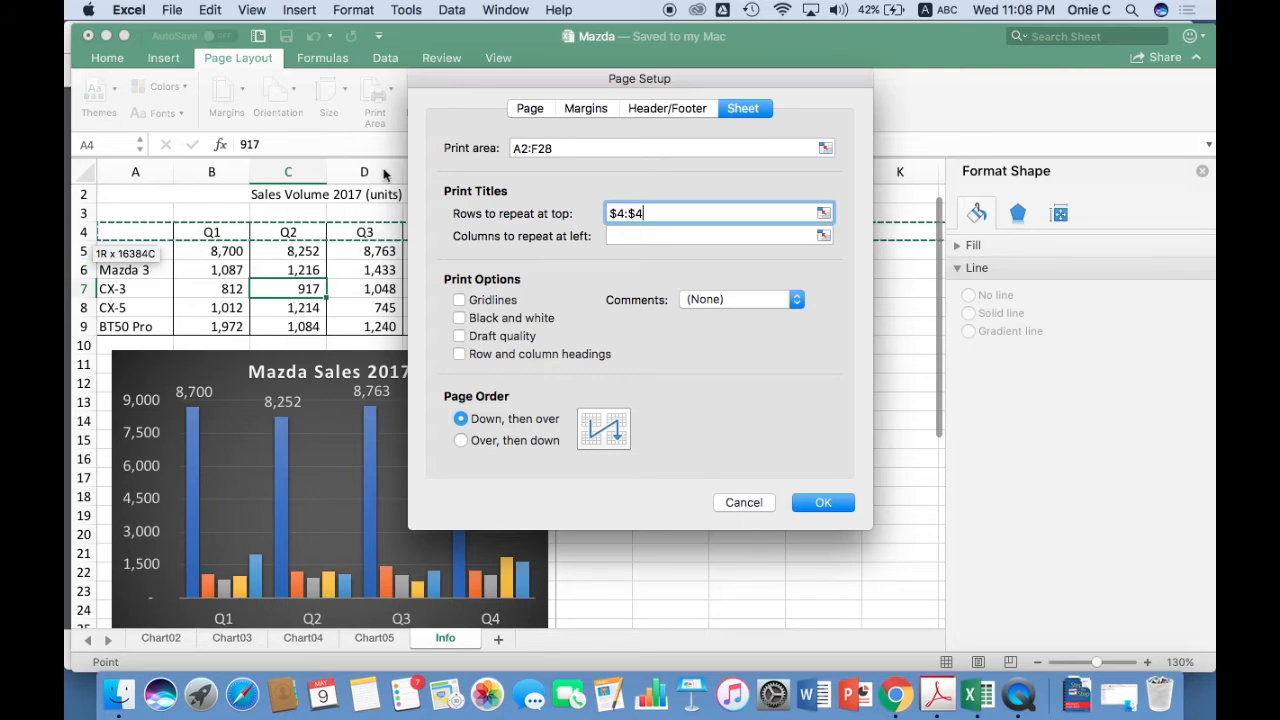
left_click_drag(516, 82, 567, 336)
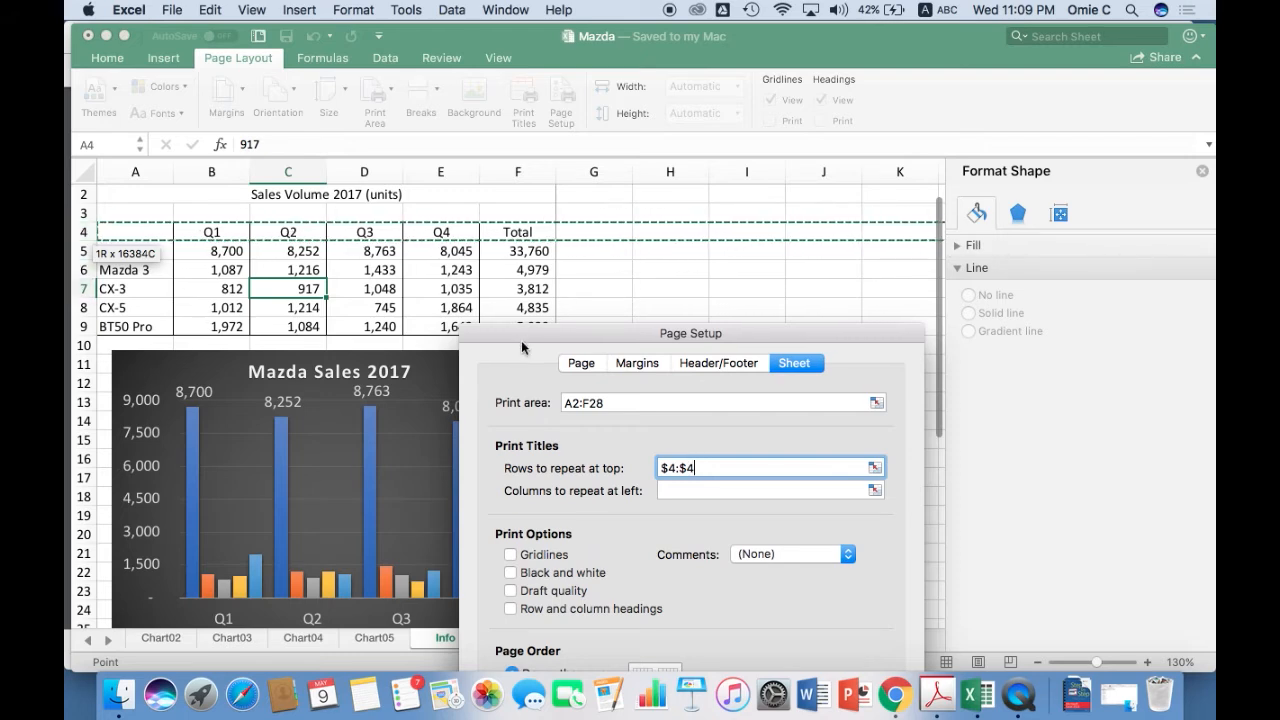
left_click_drag(524, 337, 455, 80)
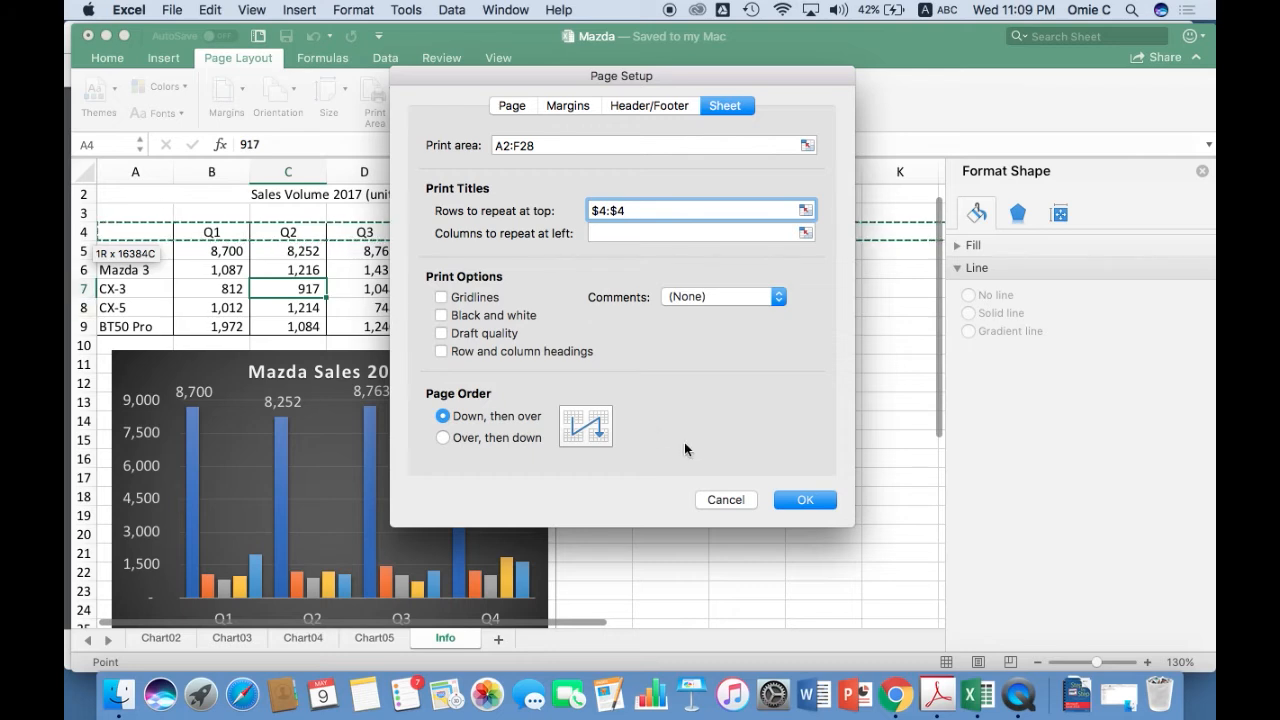
Look over the custom header and footer editors without adding content, and apply the page setup.
left_click(664, 107)
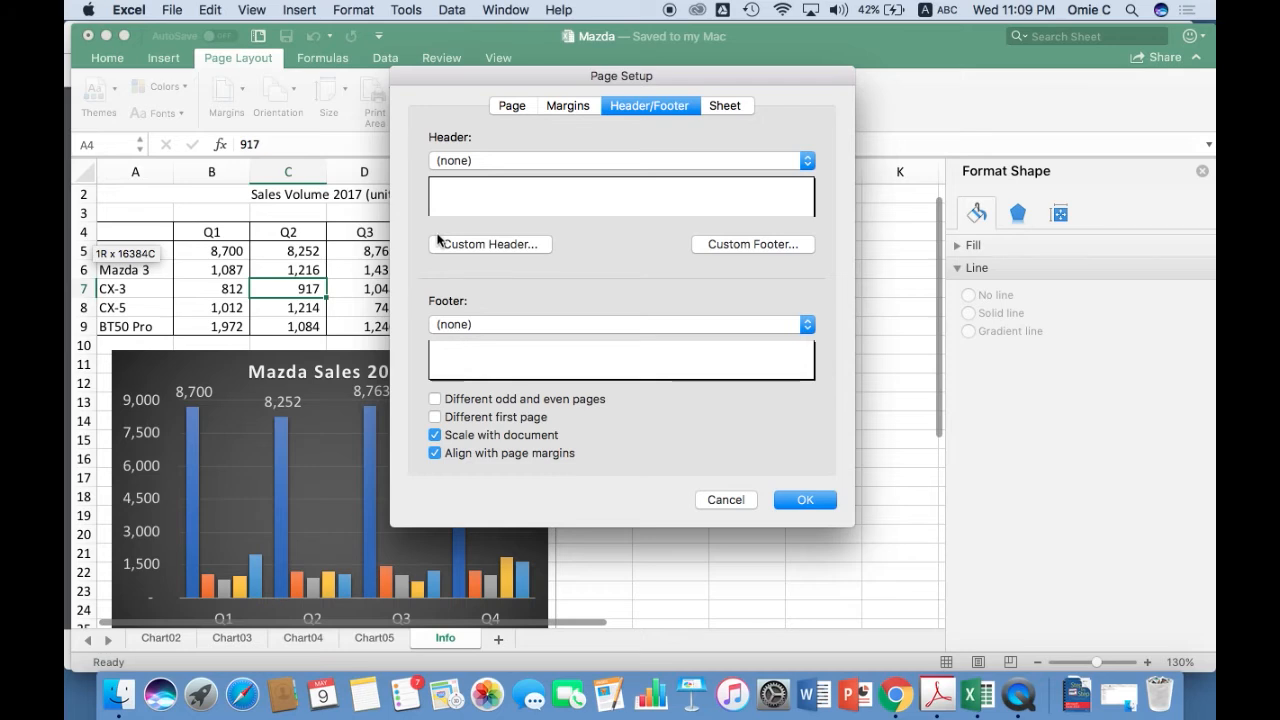
left_click(515, 245)
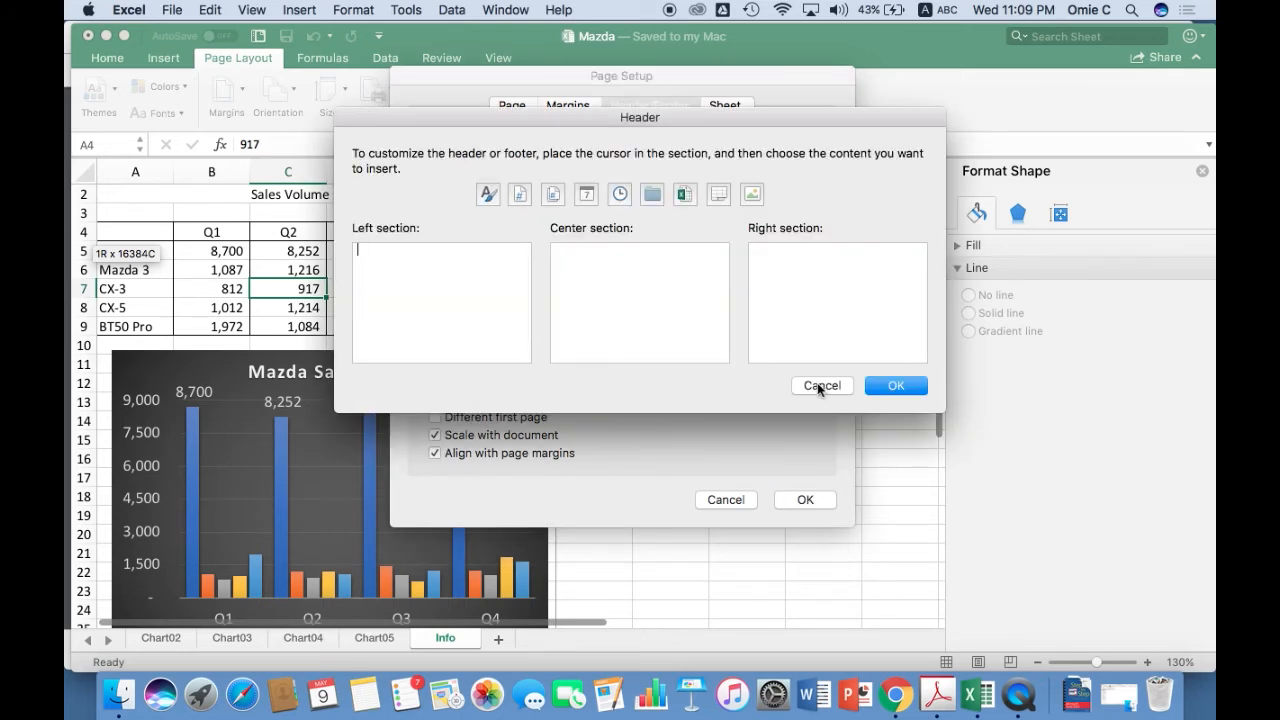
left_click(819, 385)
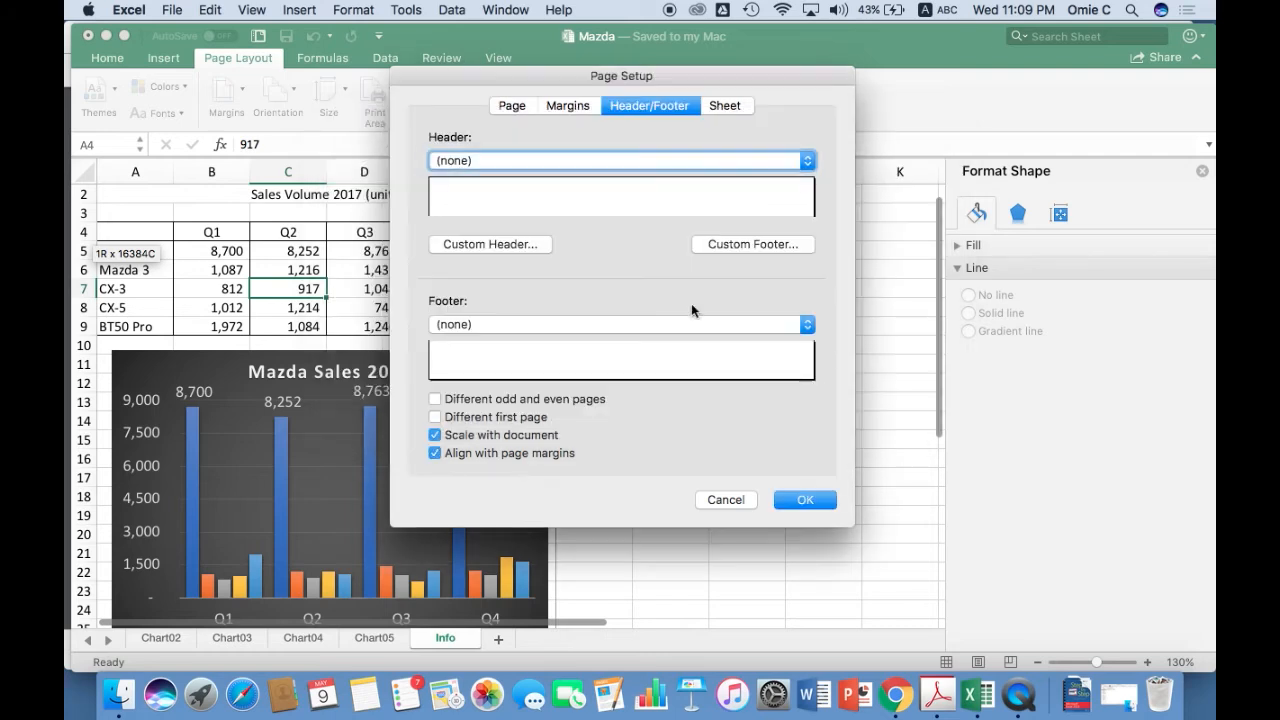
left_click(719, 250)
left_click(818, 386)
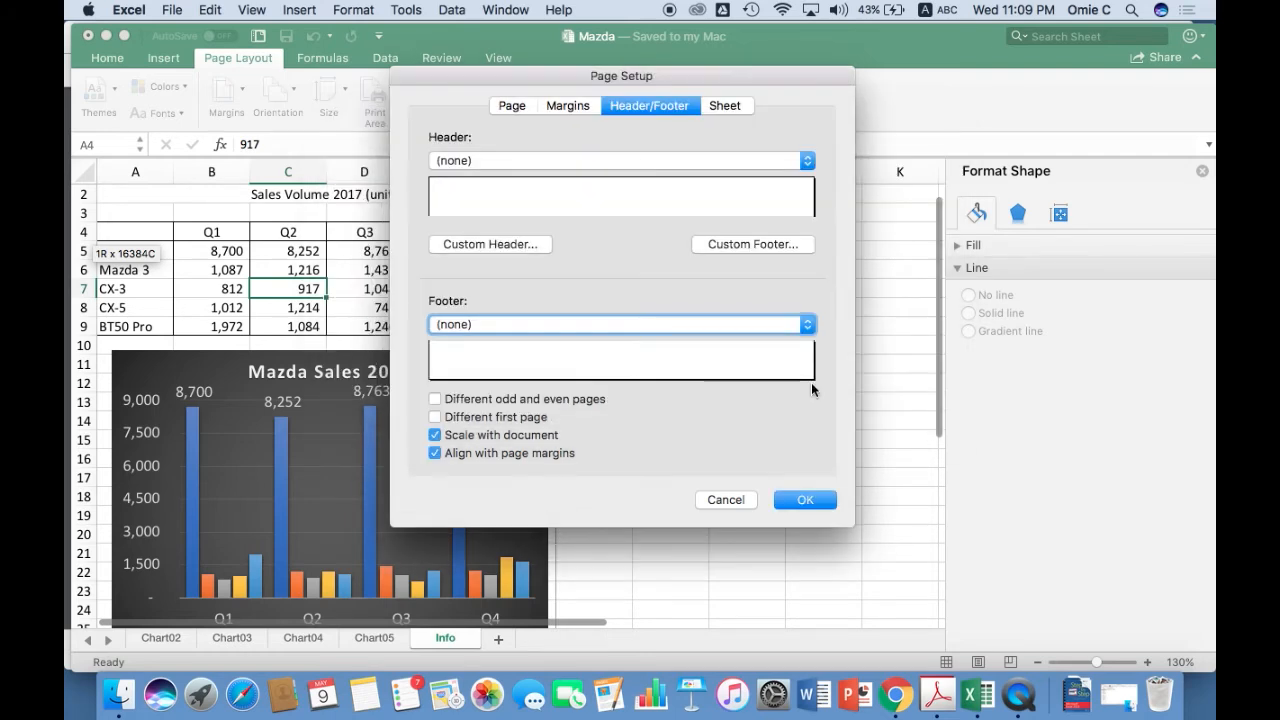
left_click(804, 500)
Insert five blank rows above the Mazda 2 row, using rows 5 to 9 as the selection.
left_click(241, 289)
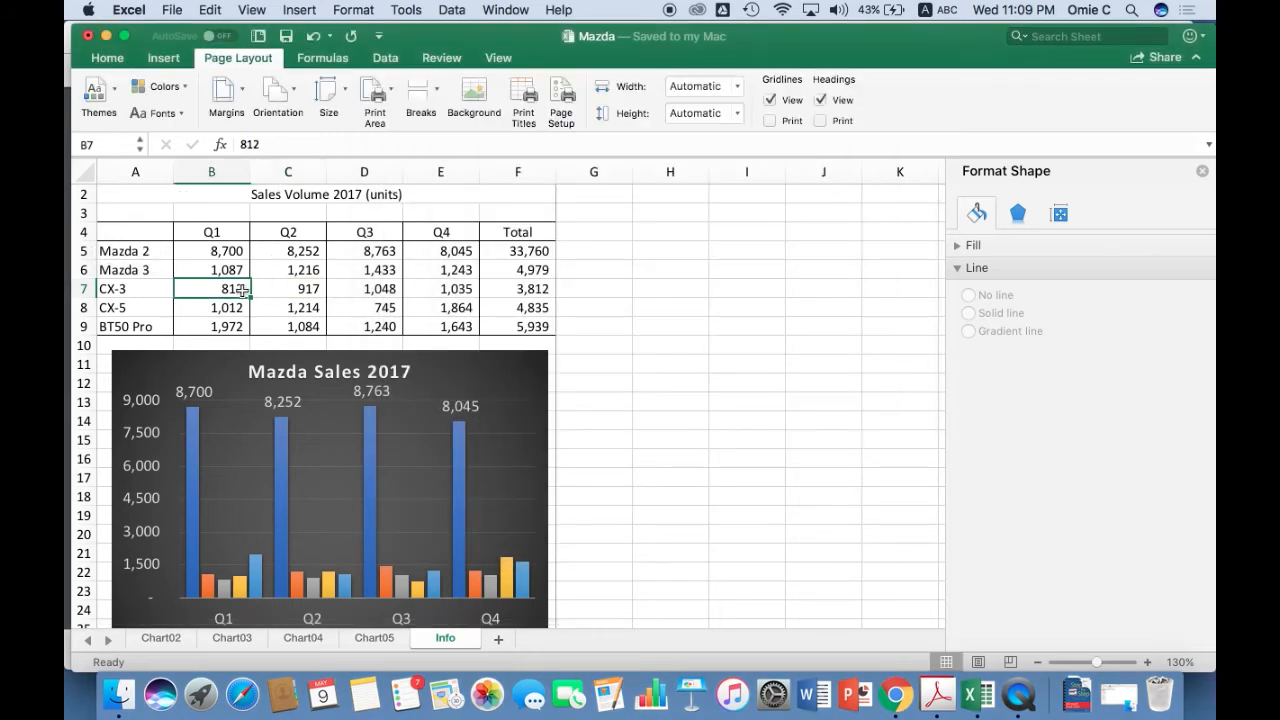
left_click(140, 268)
left_click(87, 268)
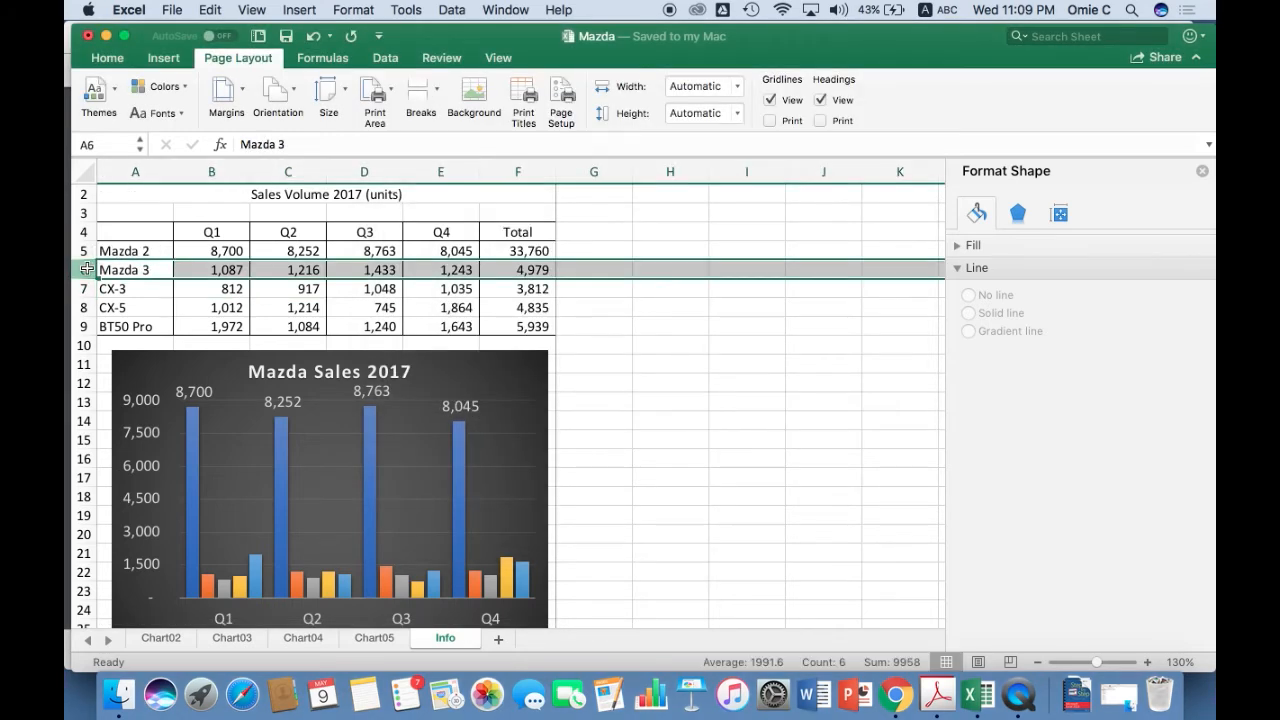
key("Up")
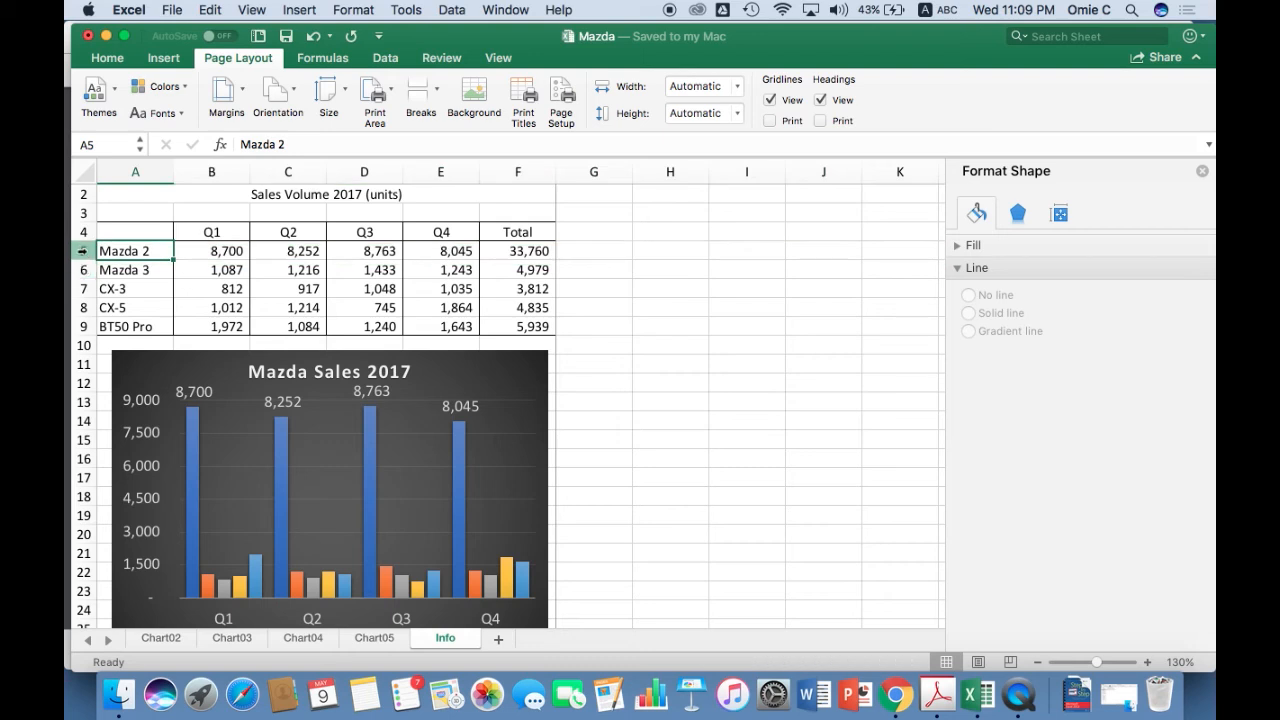
left_click(83, 251)
left_click(83, 326, "shift")
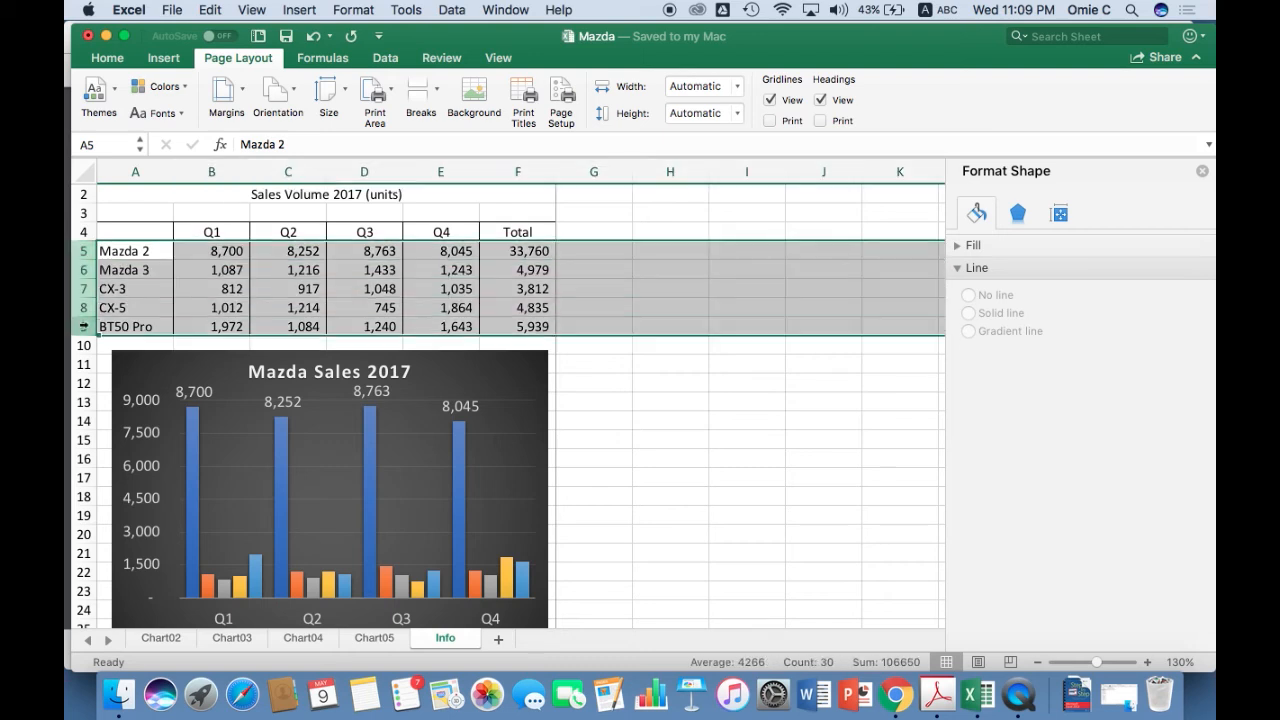
right_click(83, 326)
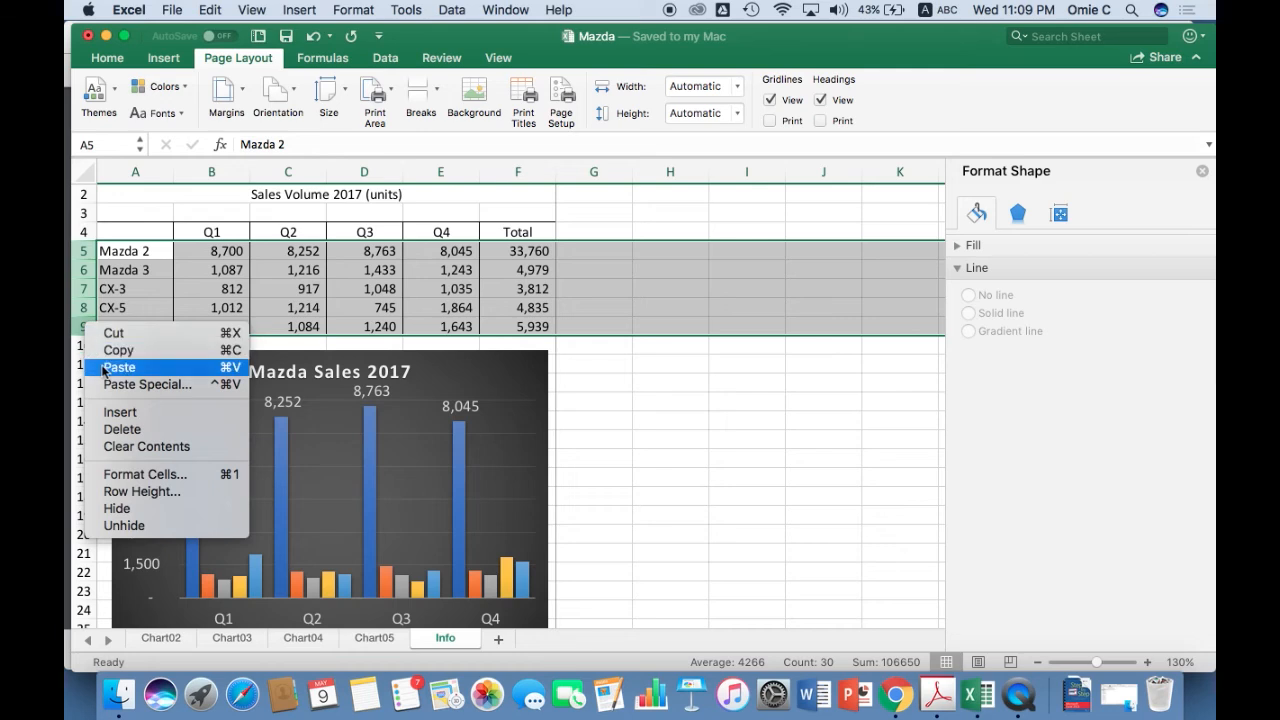
left_click(118, 412)
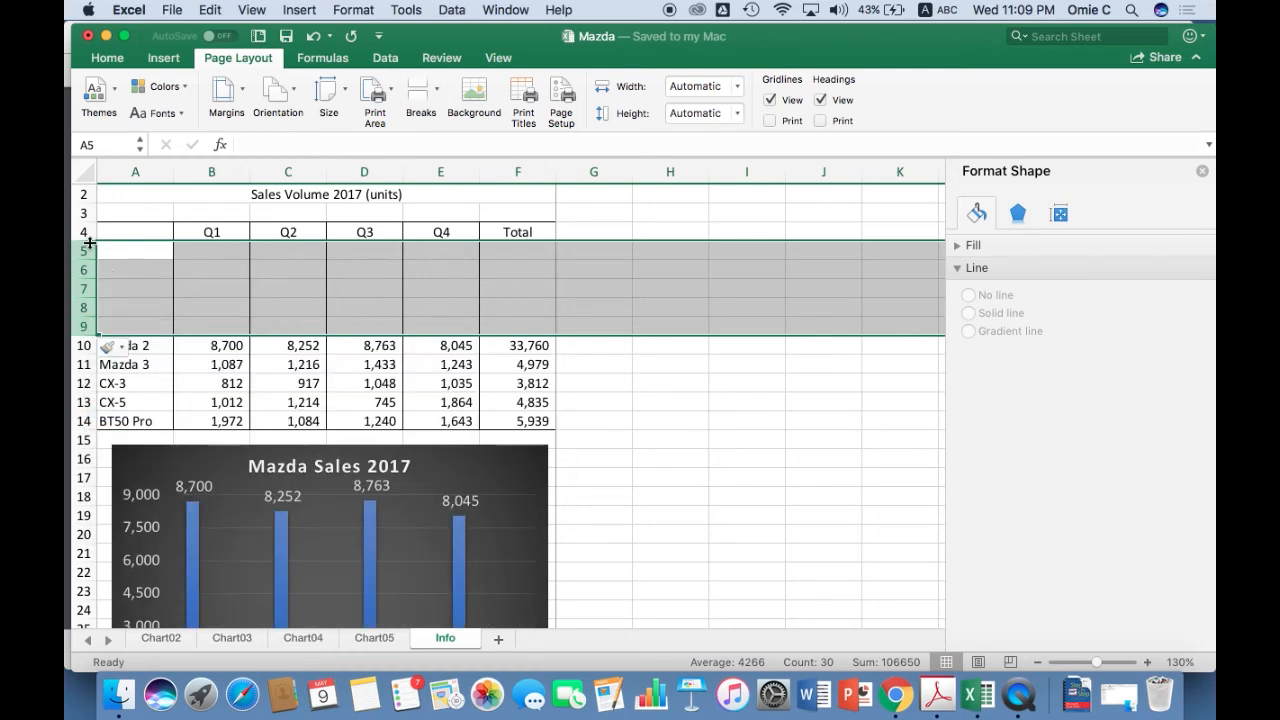
Insert another five blank rows at rows 5 to 9, below the quarter headings.
left_click(85, 250)
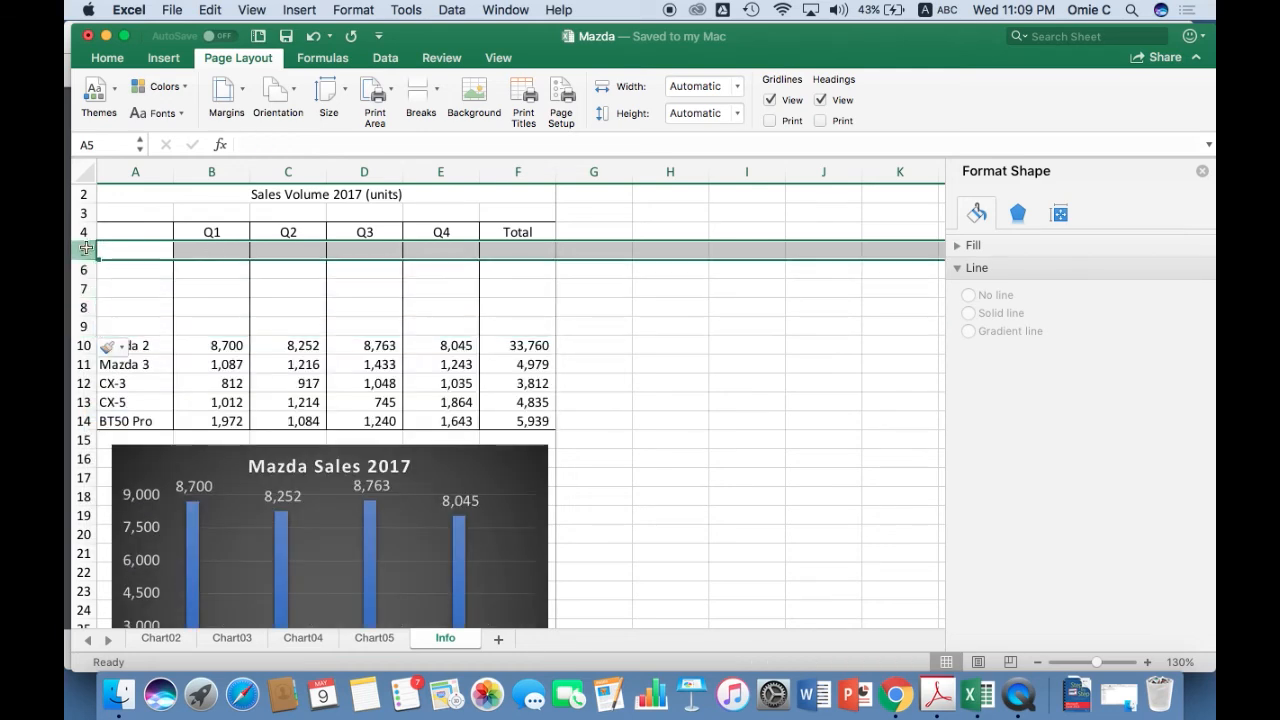
left_click(90, 327, "shift")
right_click(90, 326)
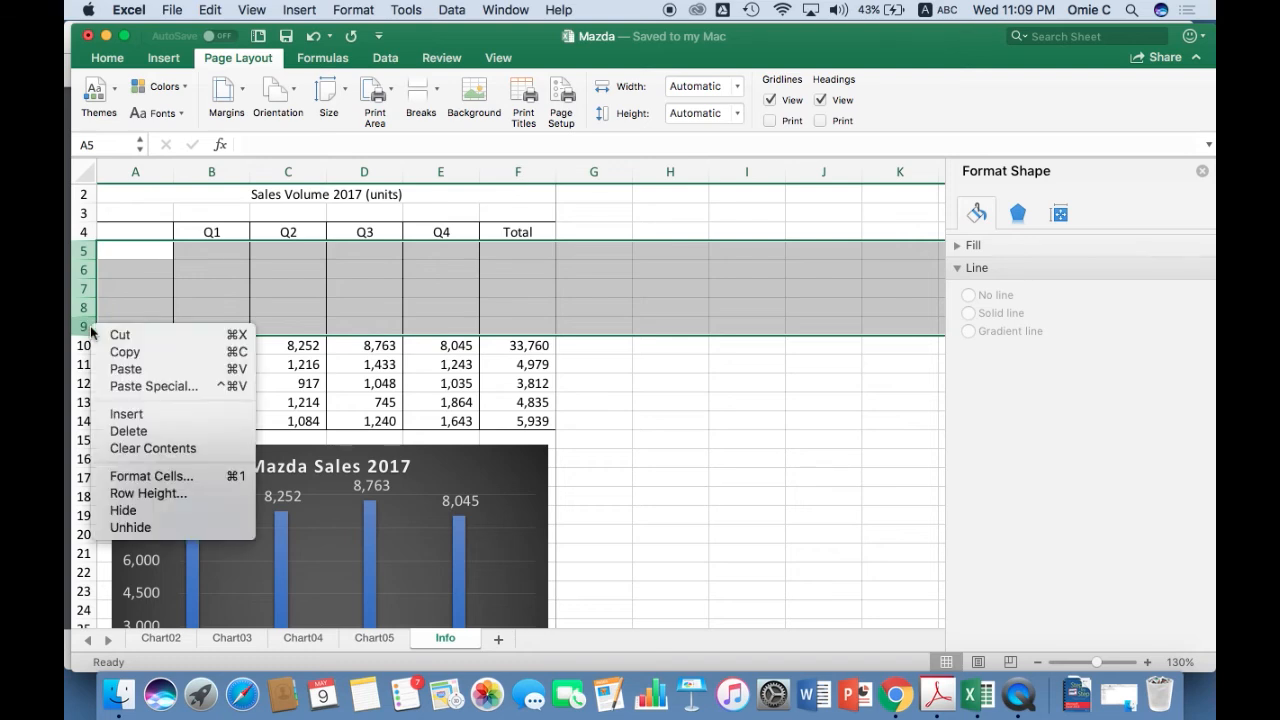
left_click(145, 417)
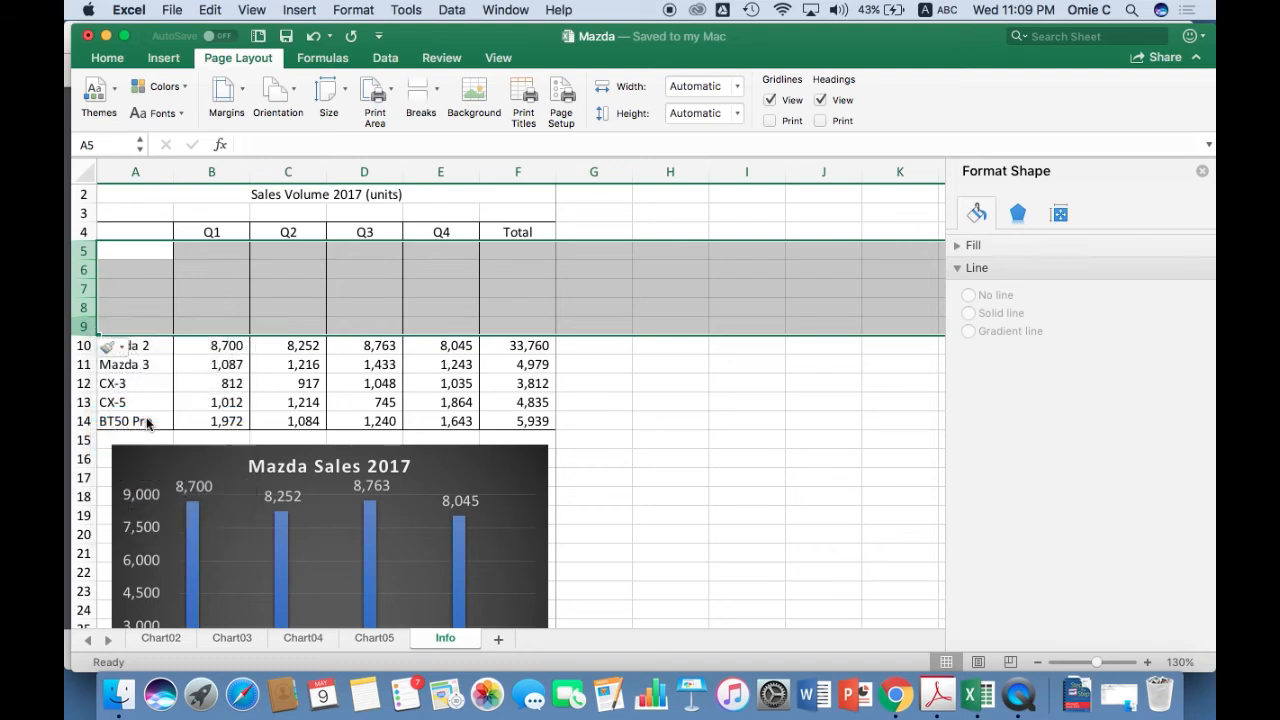
Insert ten blank rows below the quarter headings, using rows 5 to 14 as the selection.
left_click(84, 250)
left_click(86, 417, "shift")
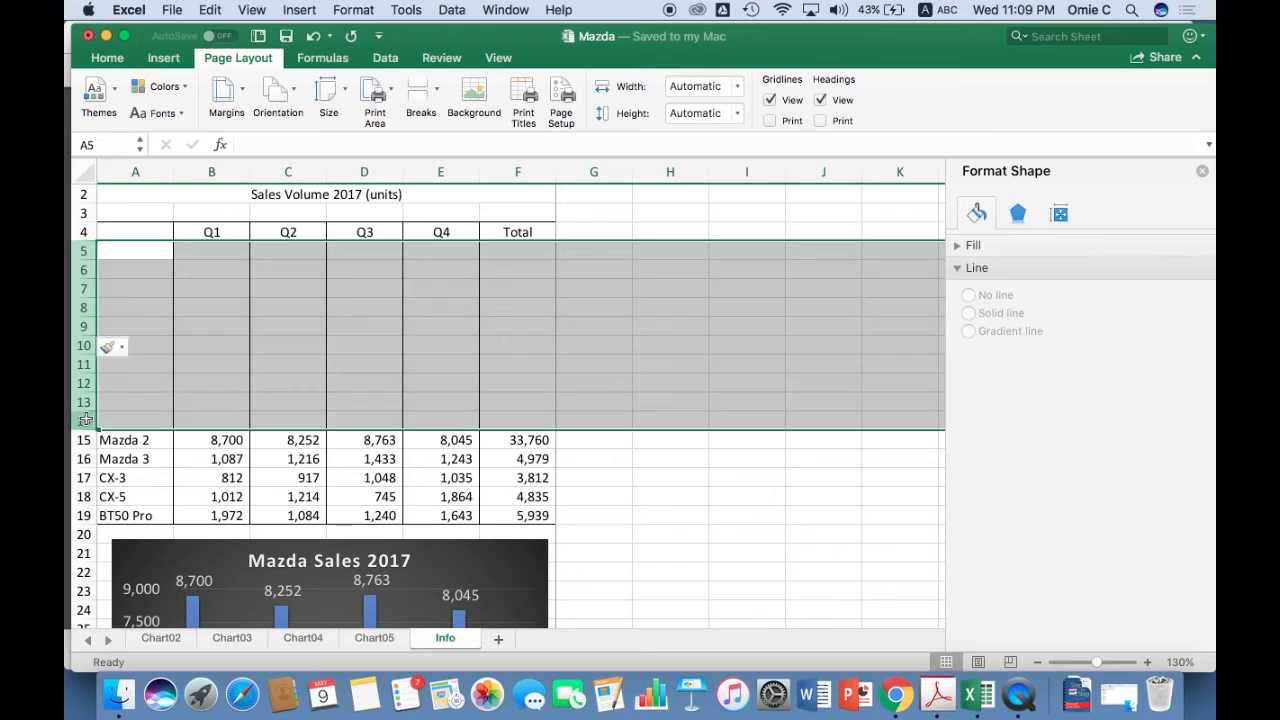
right_click(86, 418)
left_click(138, 504)
left_click(294, 398)
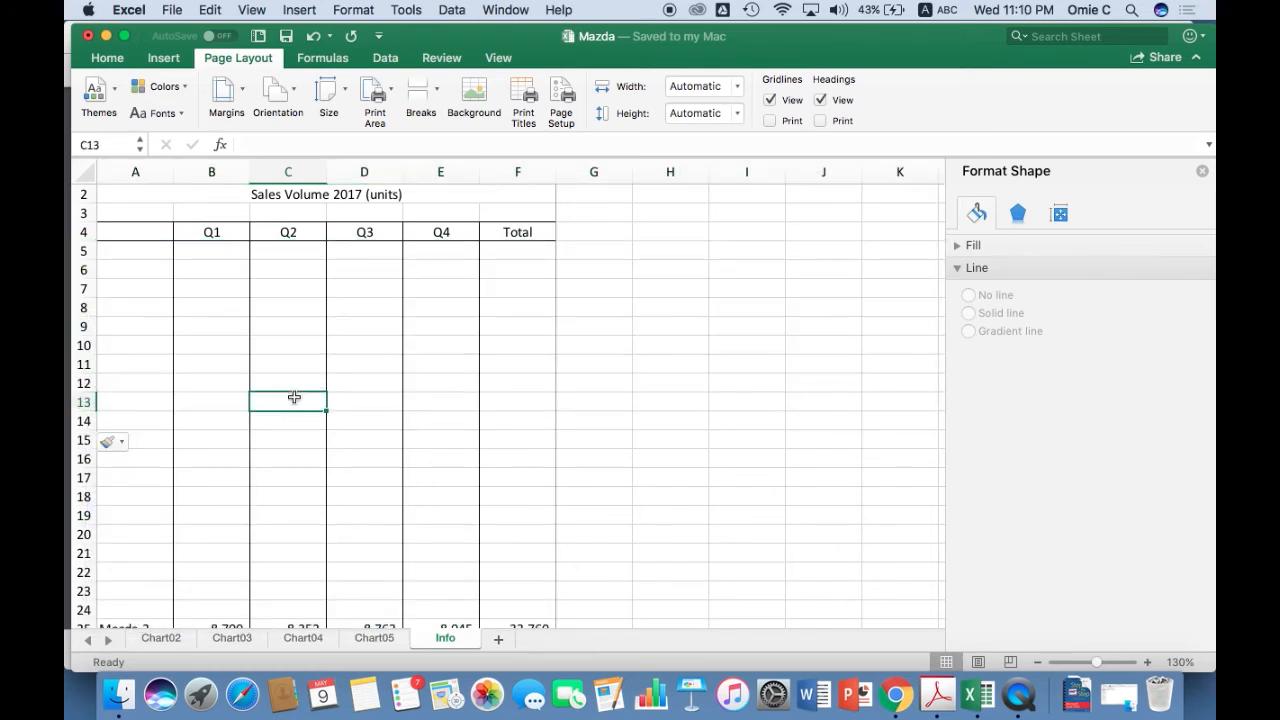
Save the workbook and preview both printed pages, then leave the print dialog without printing.
key("super+s")
key("super+p")
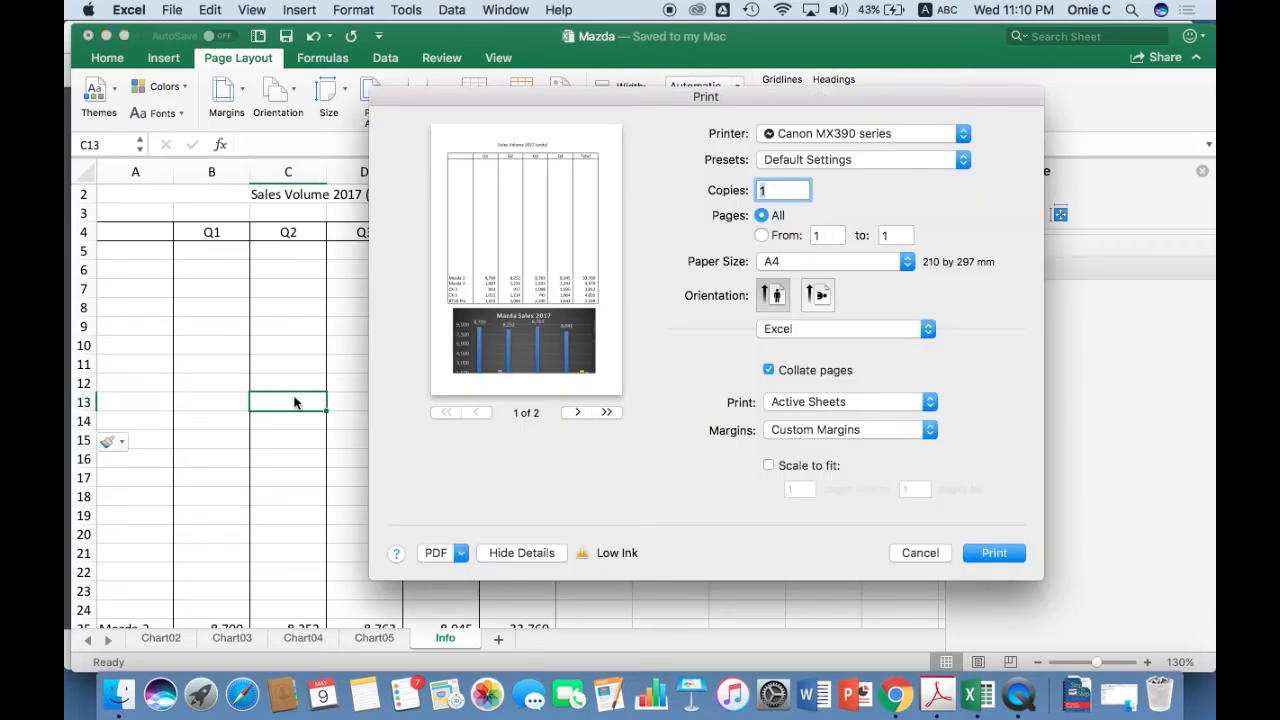
left_click(577, 412)
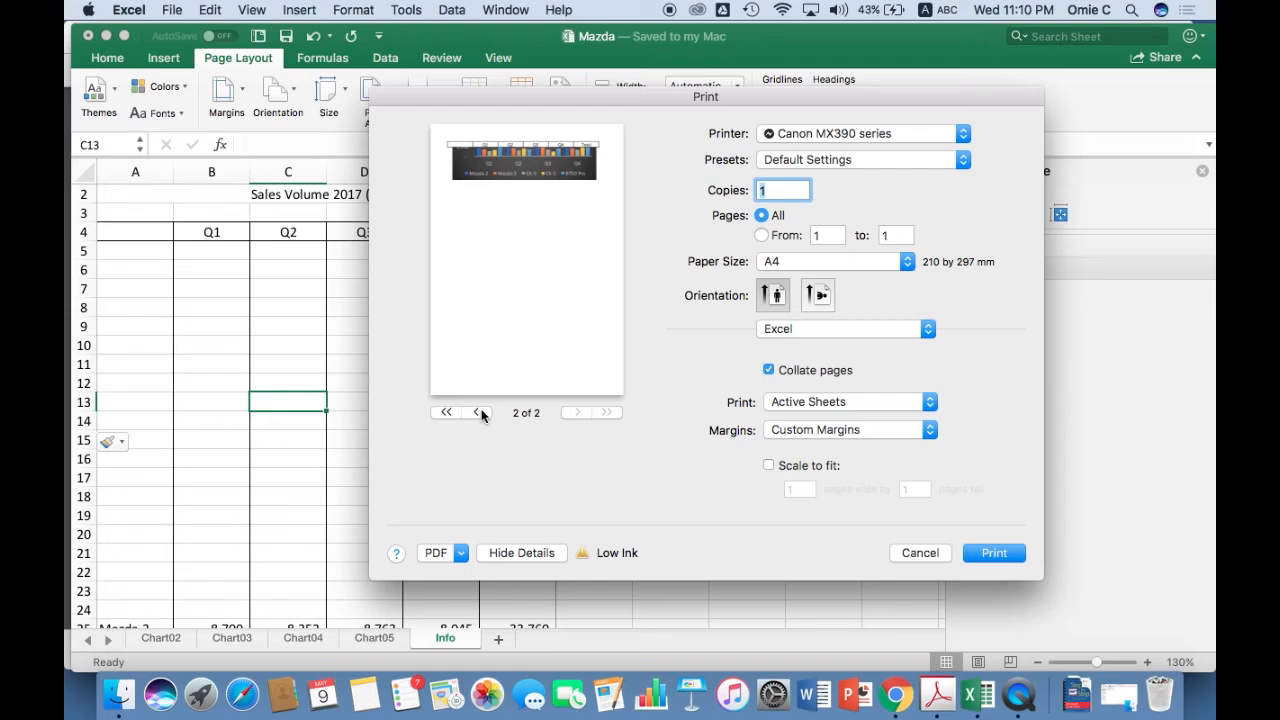
left_click(479, 412)
left_click(920, 553)
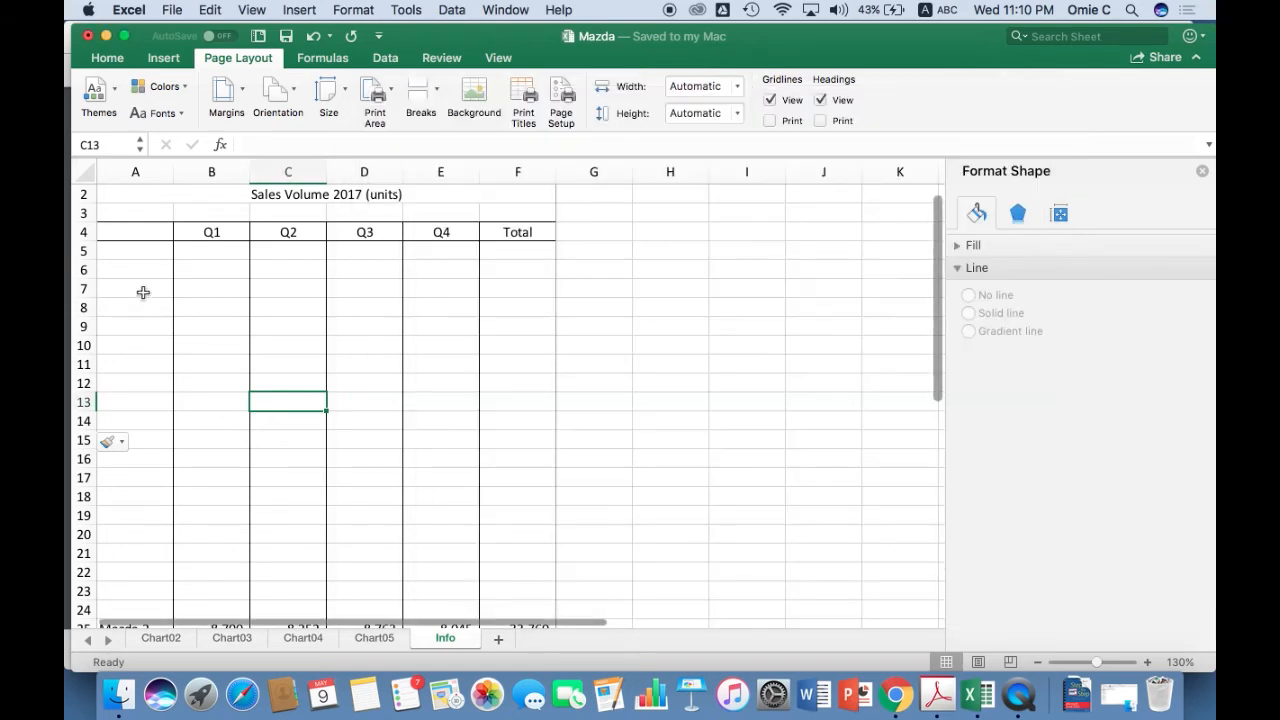
Insert twenty more blank rows below the quarter headings, using rows 5 to 24 as the selection.
left_click(83, 250)
scroll(100, 430, "down", 3)
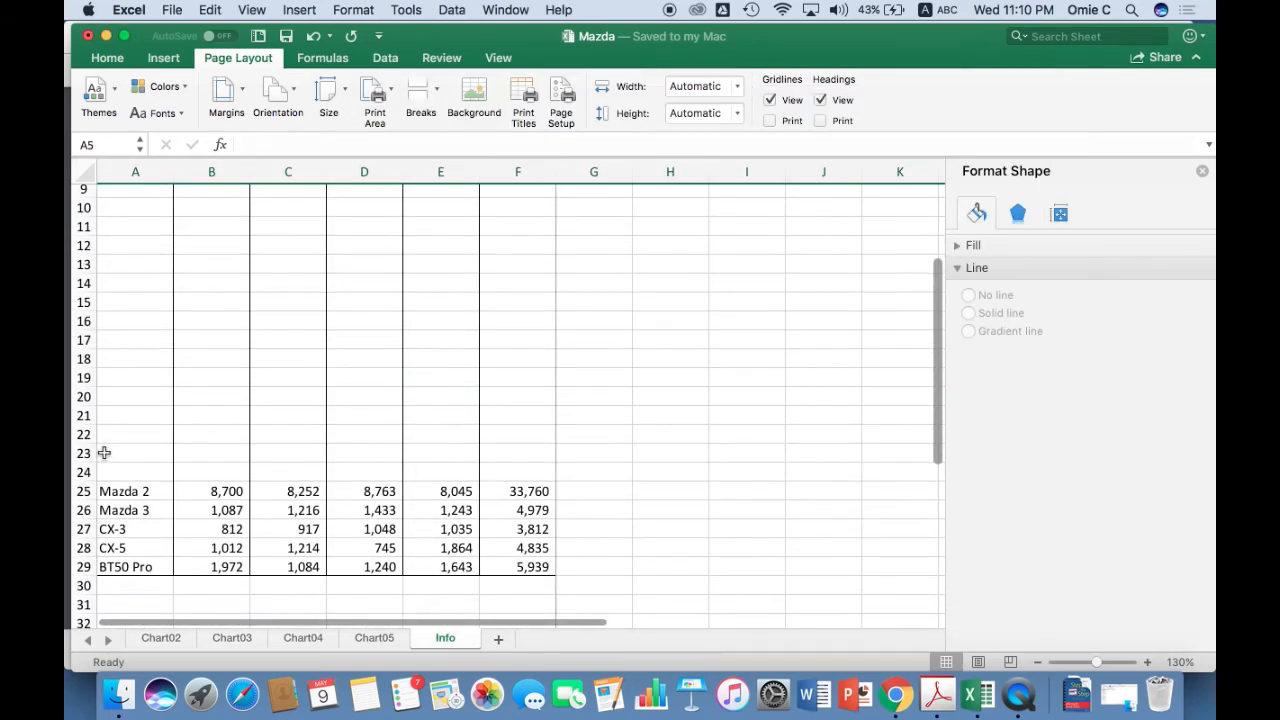
left_click(87, 472, "shift")
right_click(87, 472)
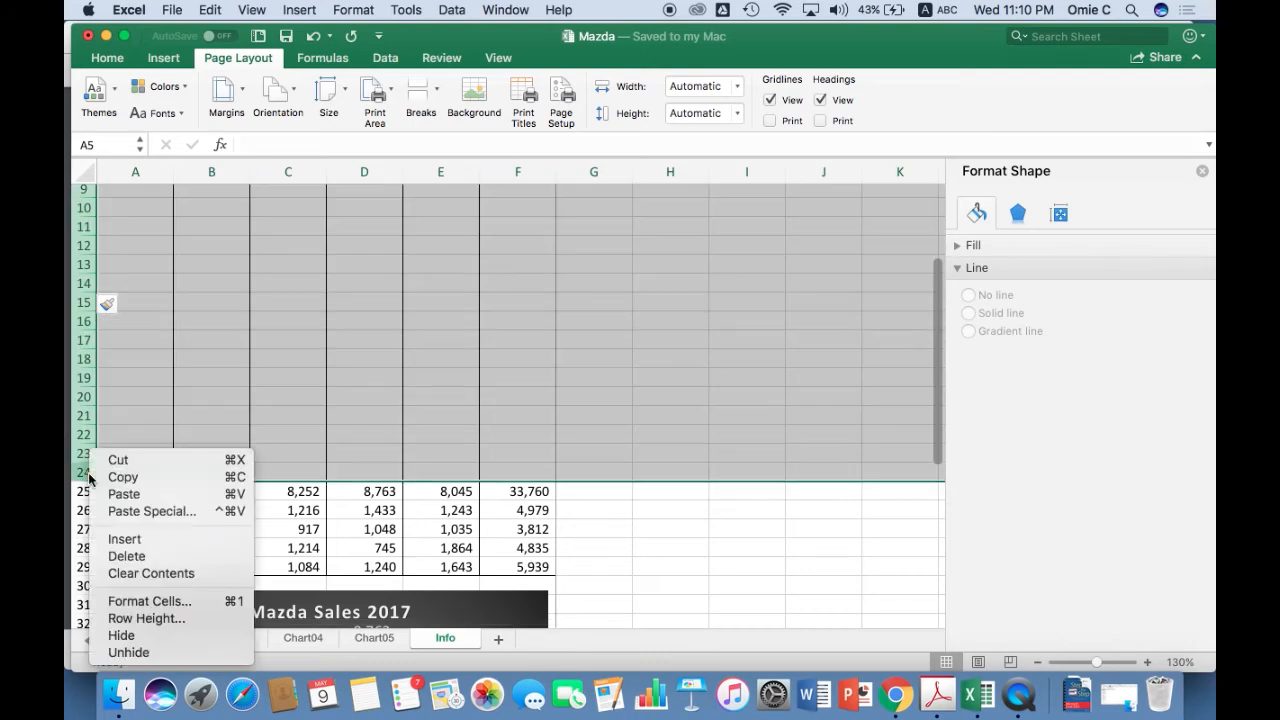
left_click(166, 539)
scroll(170, 525, "up", 3)
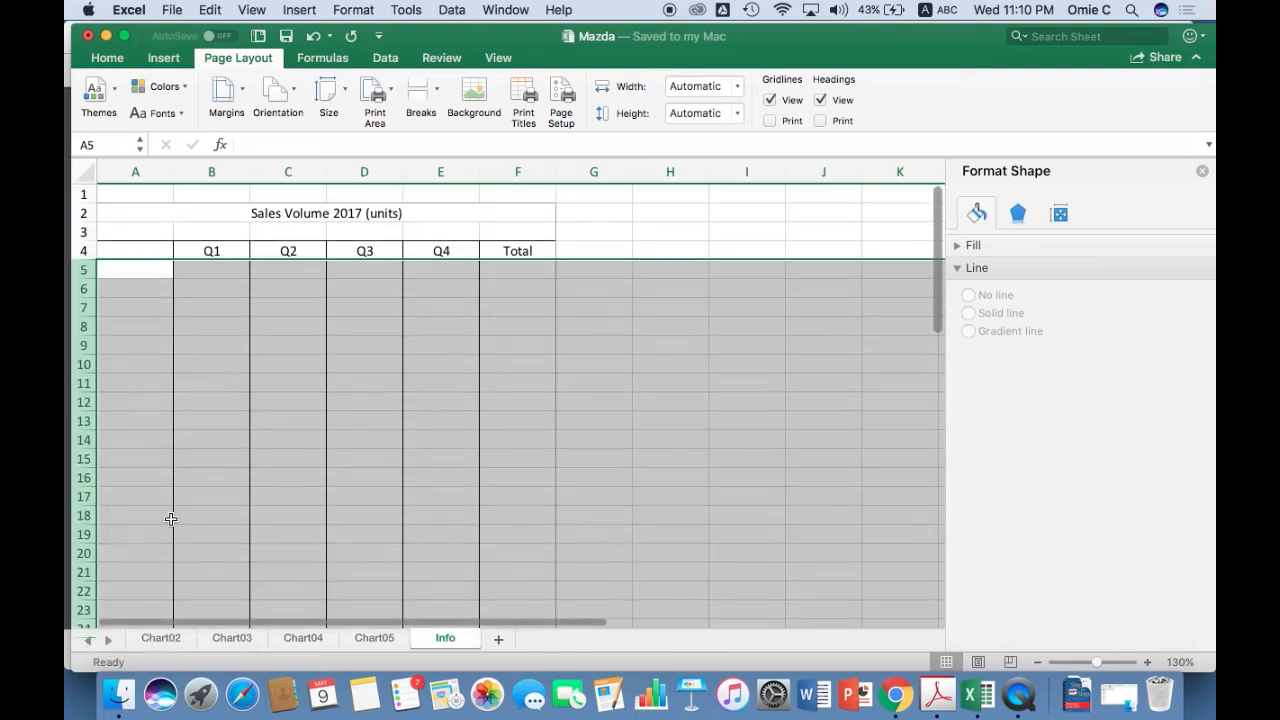
left_click(229, 378)
scroll(229, 378, "down", 2)
scroll(229, 378, "up", 2)
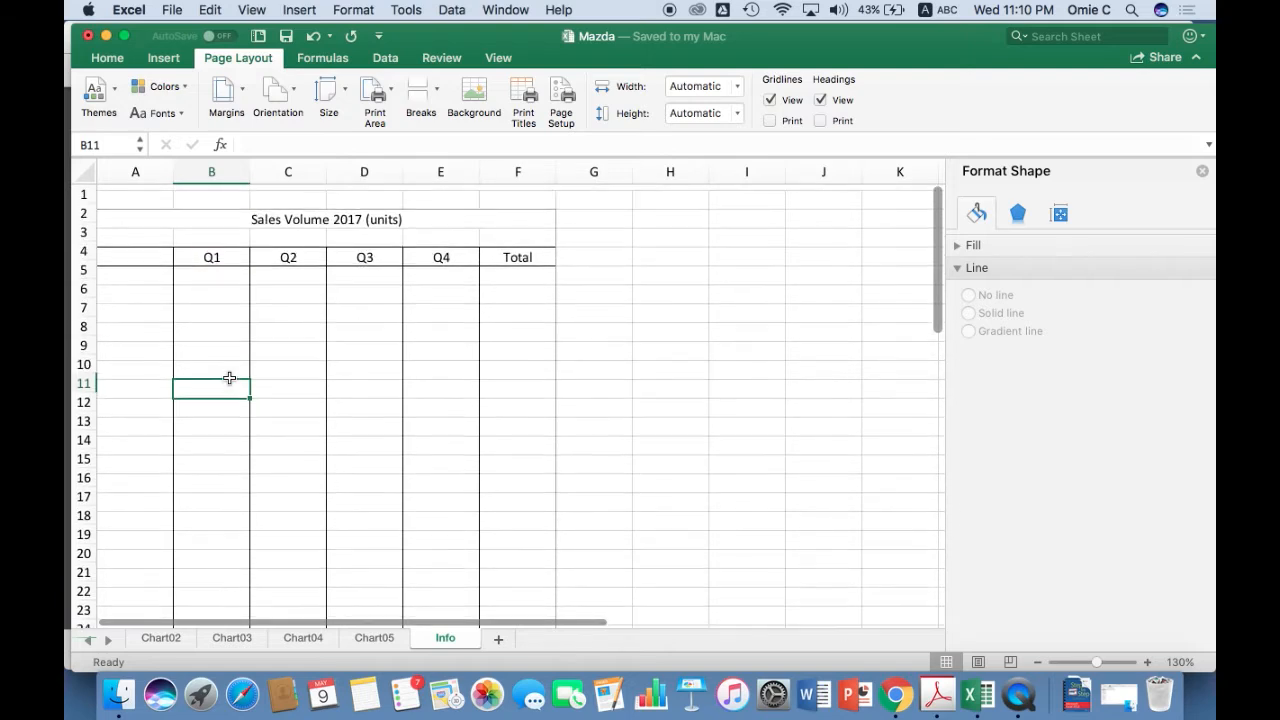
left_click(310, 321)
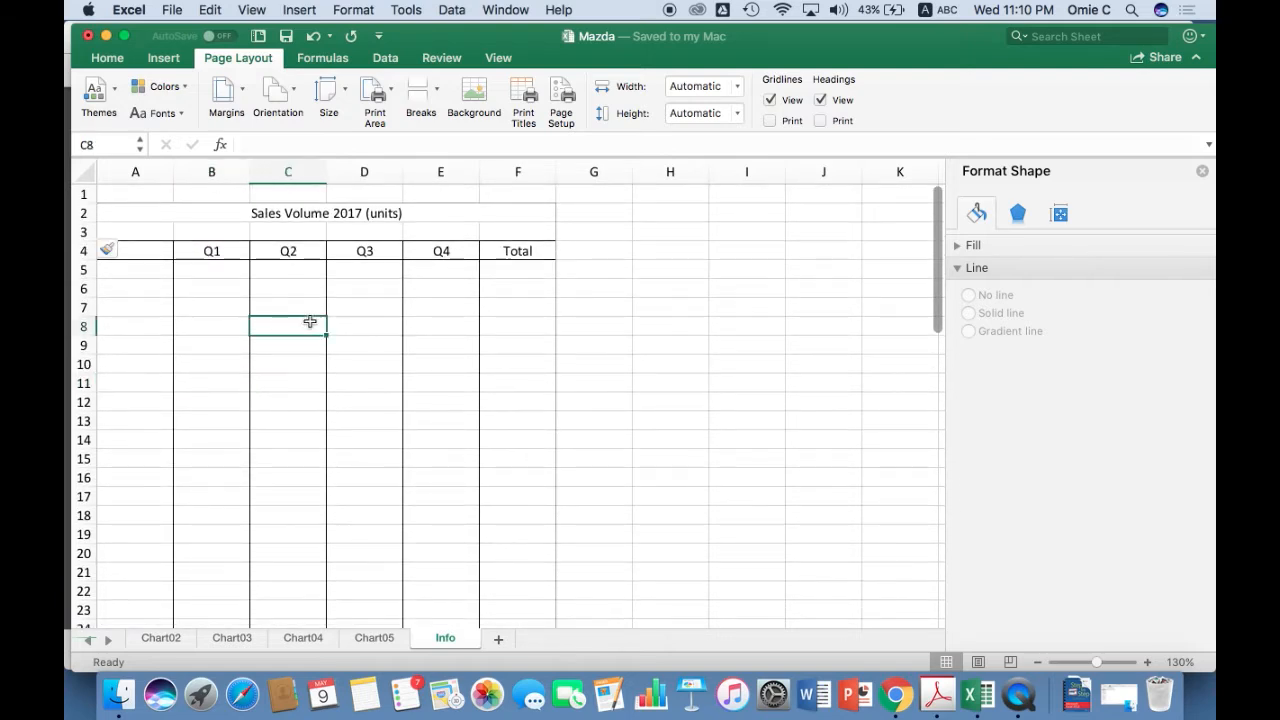
Save the workbook, check the repeated heading row on page 2 of the print preview, and close it without printing.
key("super+s")
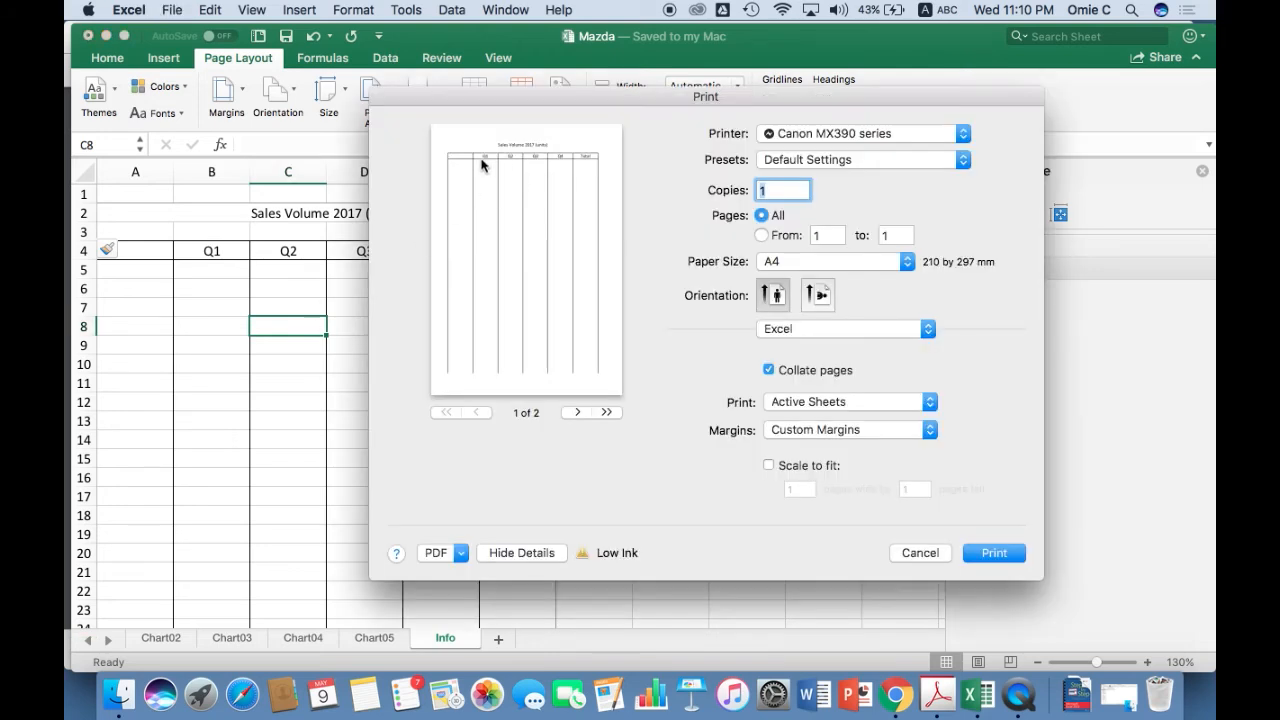
left_click(578, 413)
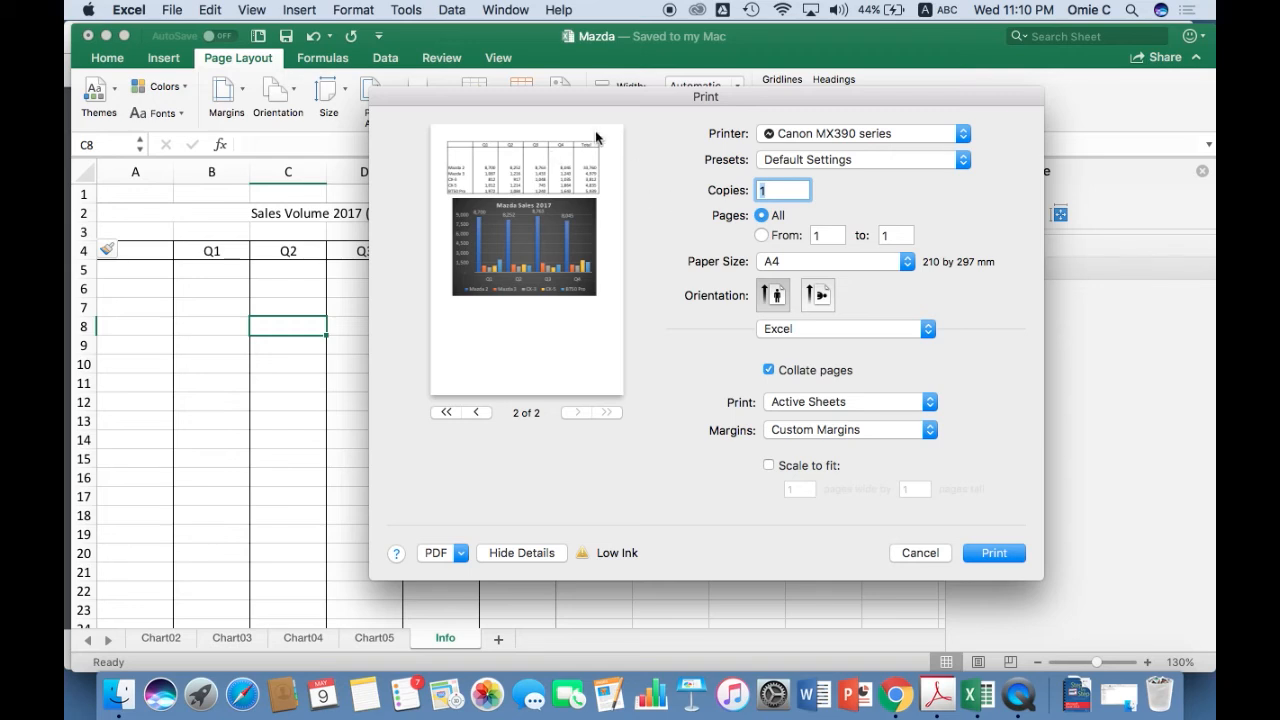
left_click(916, 553)
left_click(215, 346)
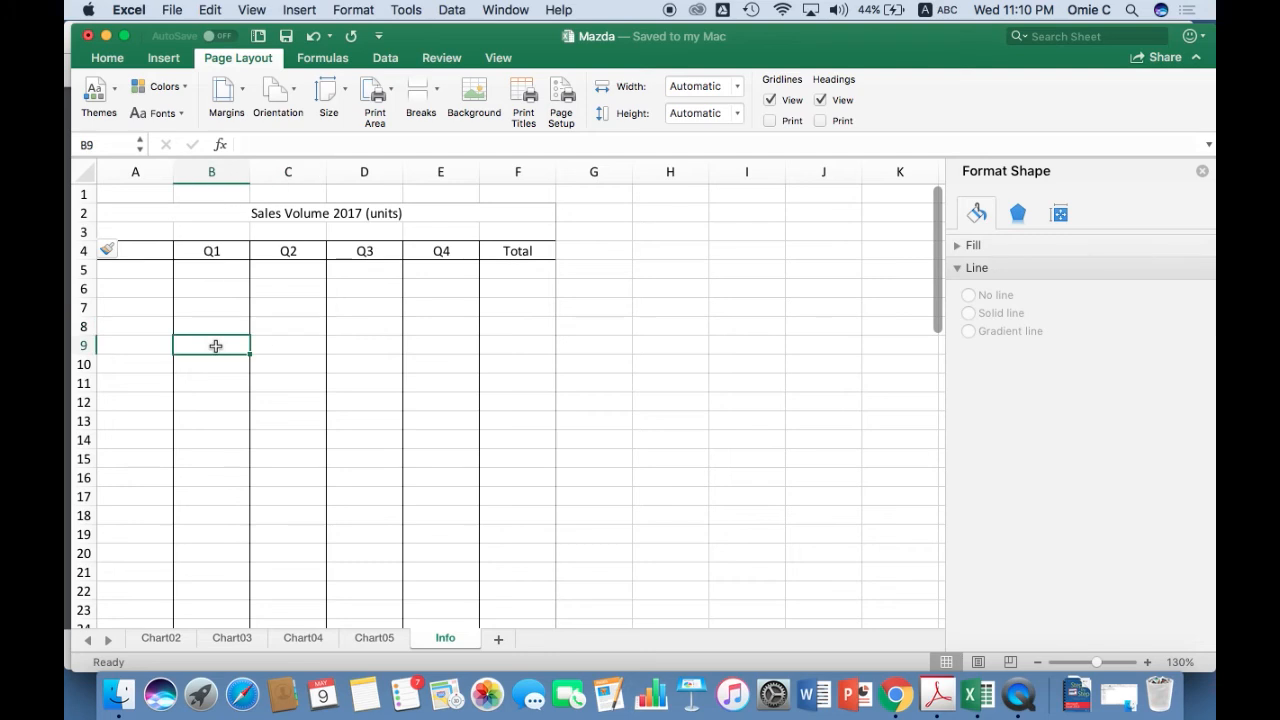
Copy the model sales data in A45:F49 and paste it as values only at cell A5.
scroll(215, 346, "down", 12)
scroll(215, 346, "down", 1)
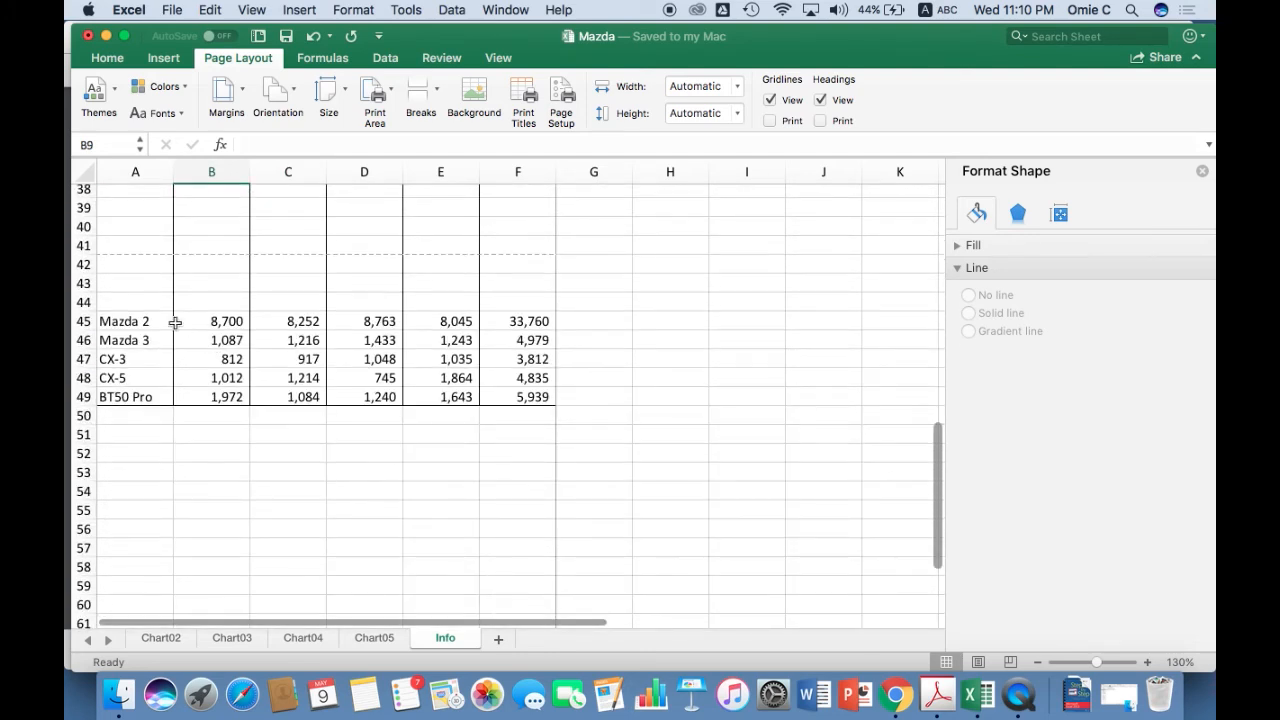
left_click(163, 321)
left_click(517, 397, "shift")
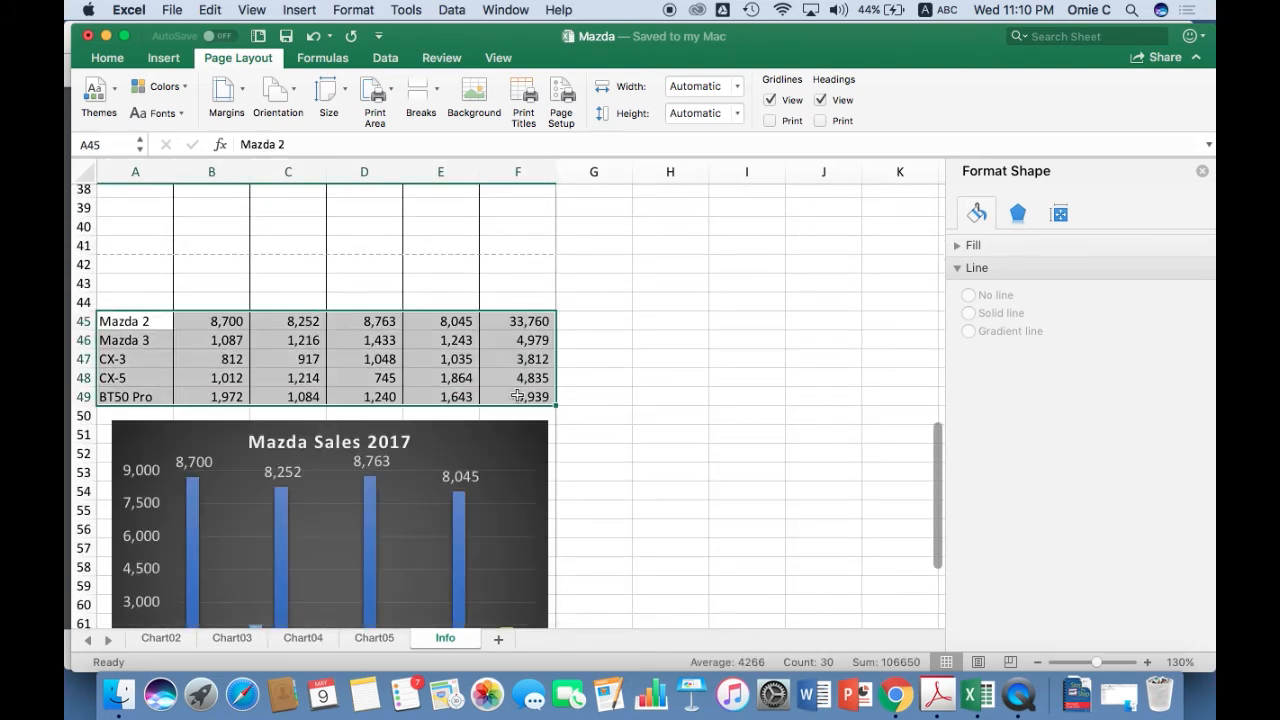
key("super+c")
scroll(517, 400, "up", 12)
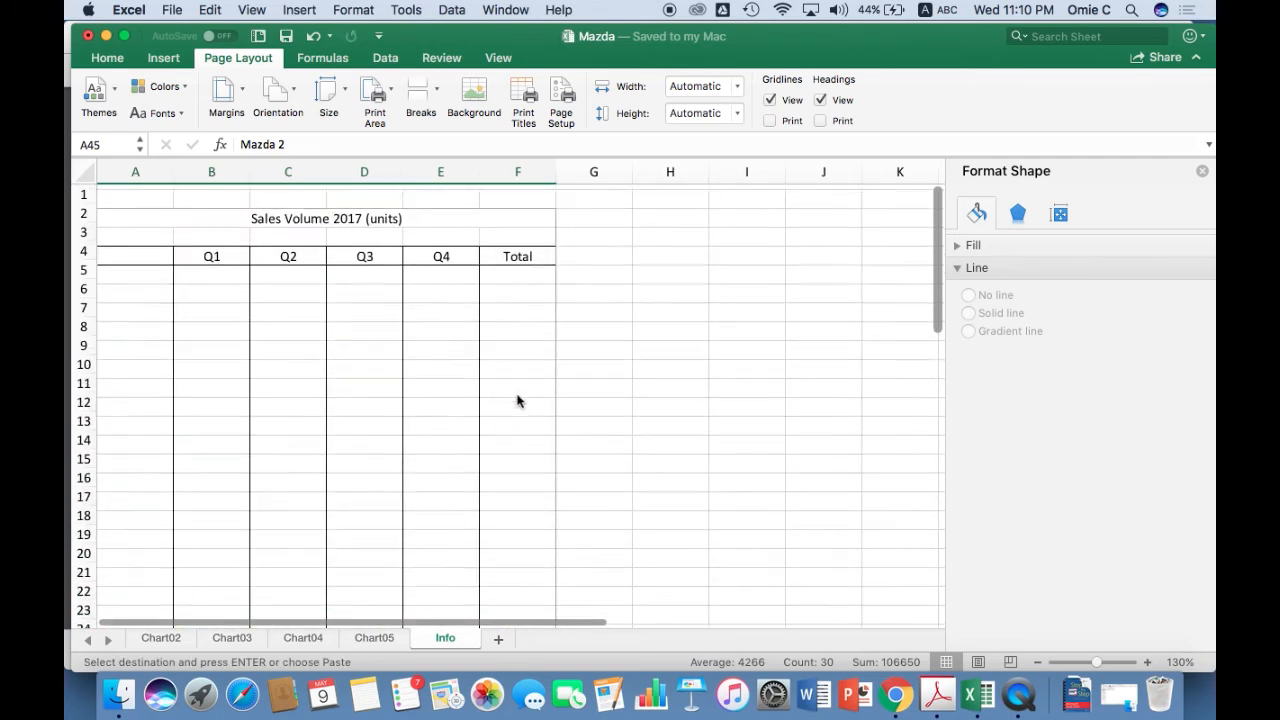
left_click(142, 270)
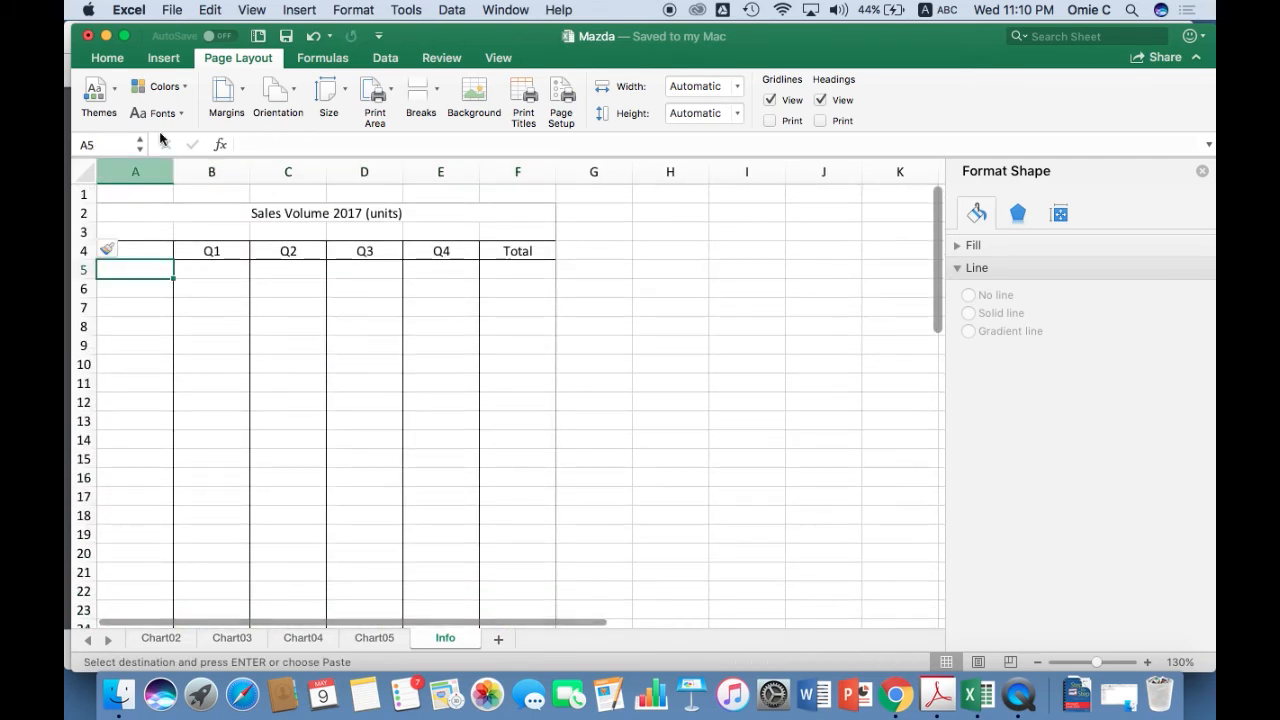
left_click(107, 58)
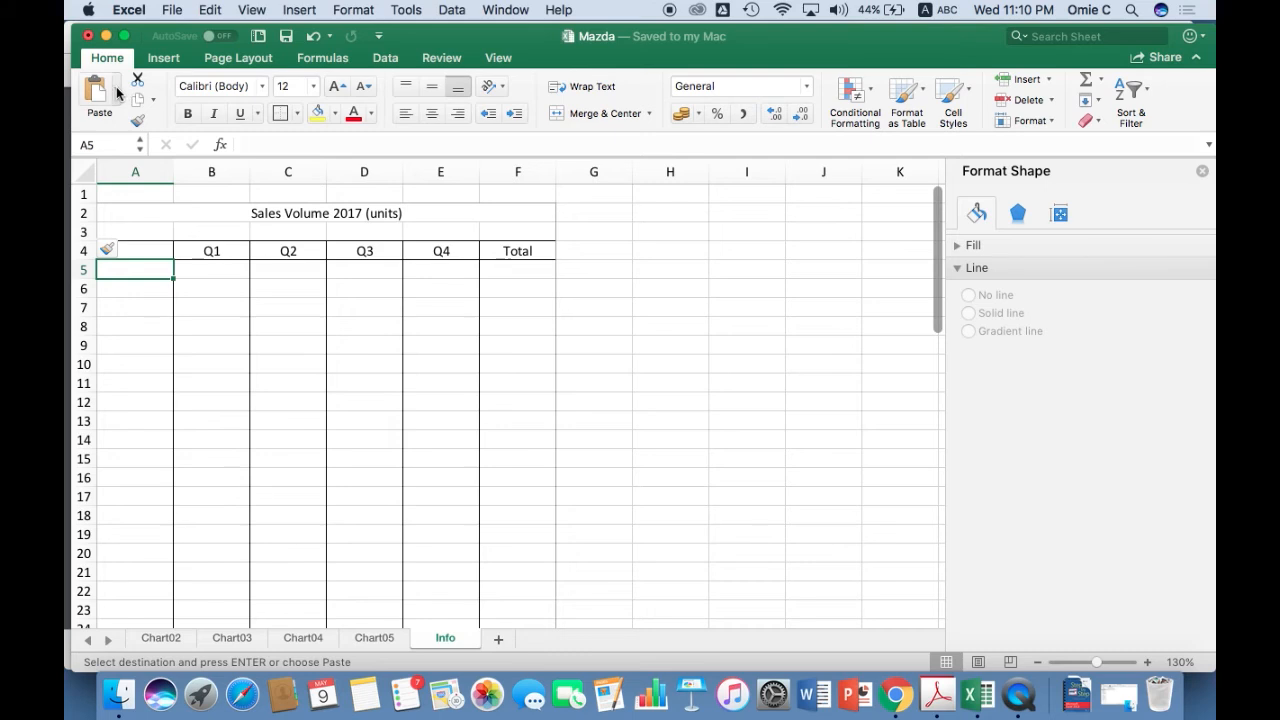
left_click(117, 89)
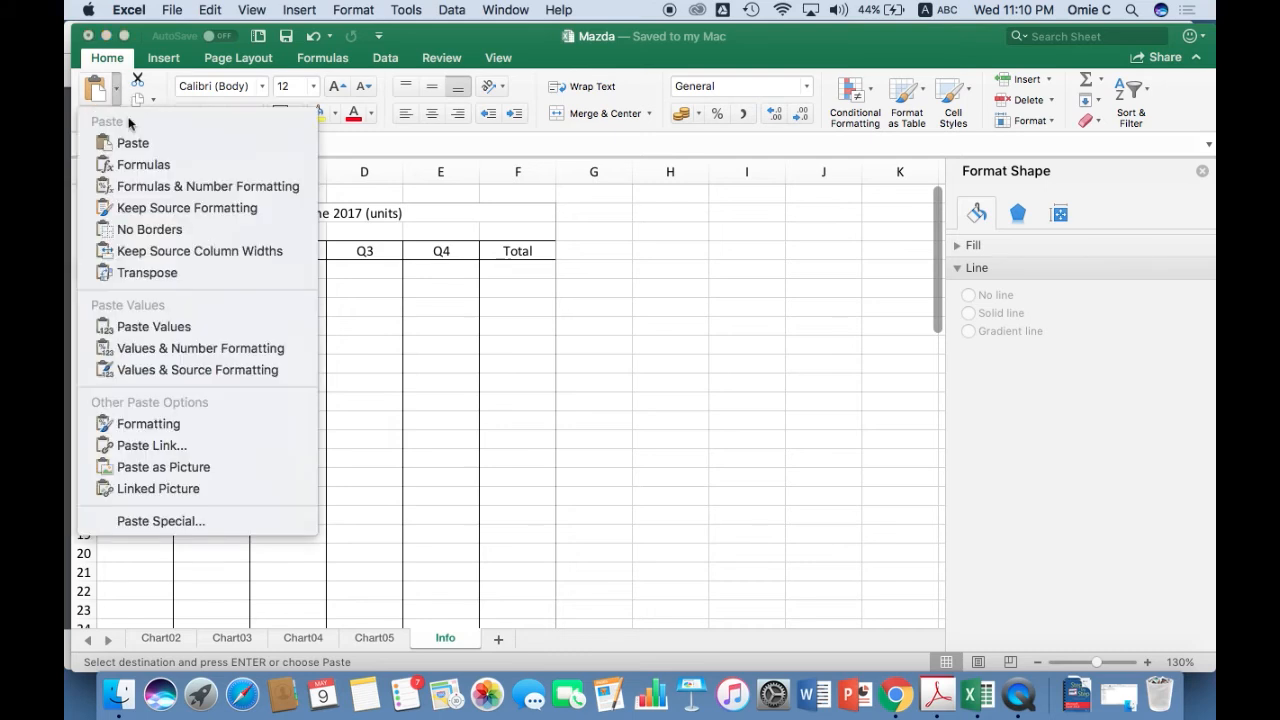
left_click(153, 327)
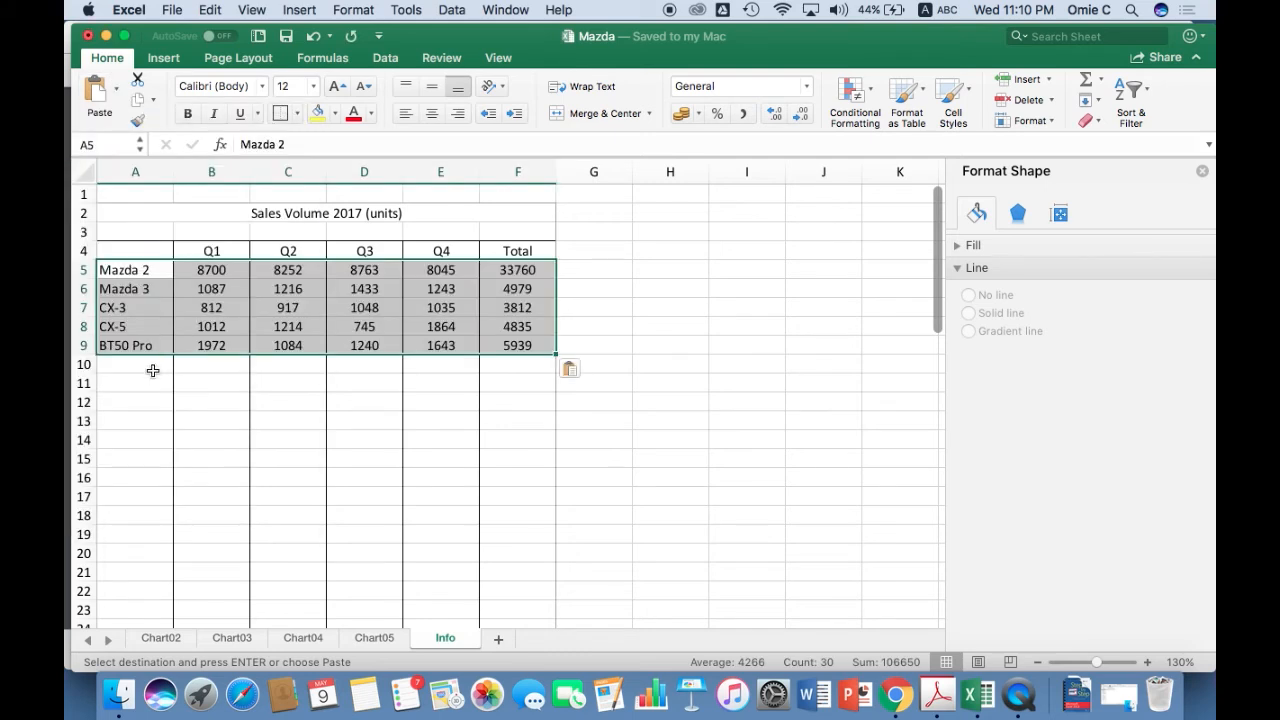
Paste the copied sales data again as values only at cell A10.
left_click(152, 371)
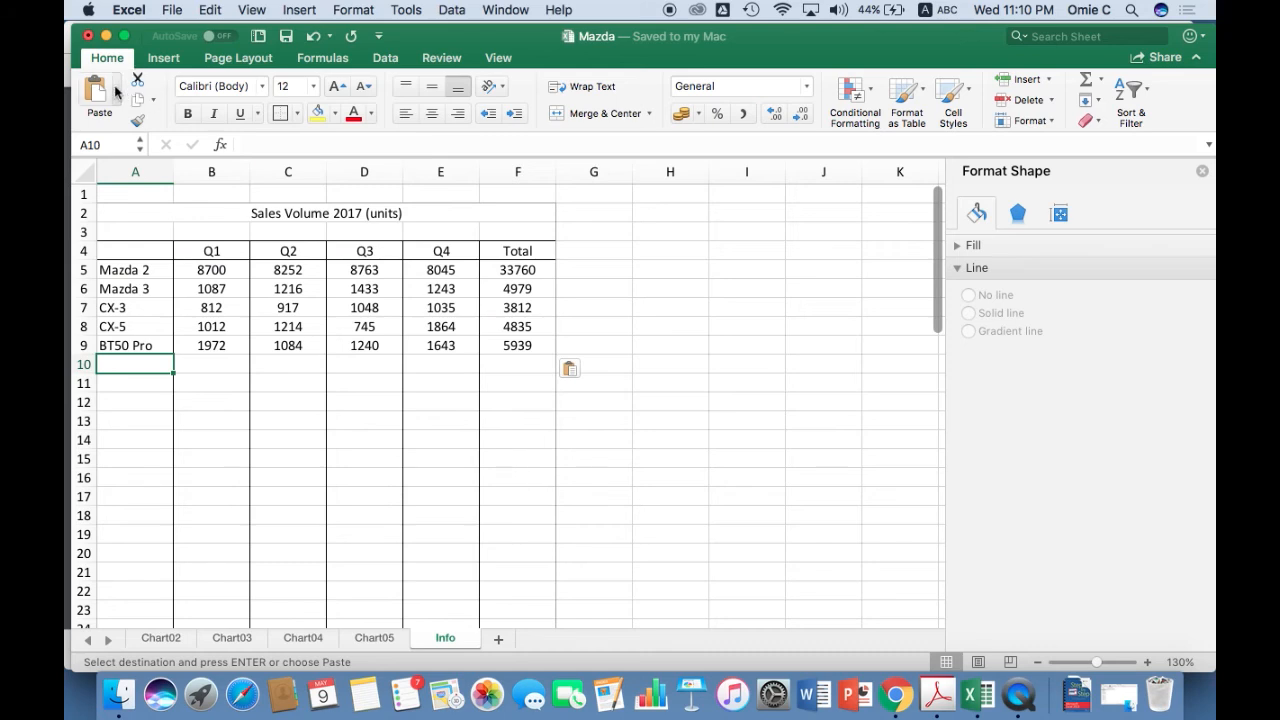
left_click(116, 90)
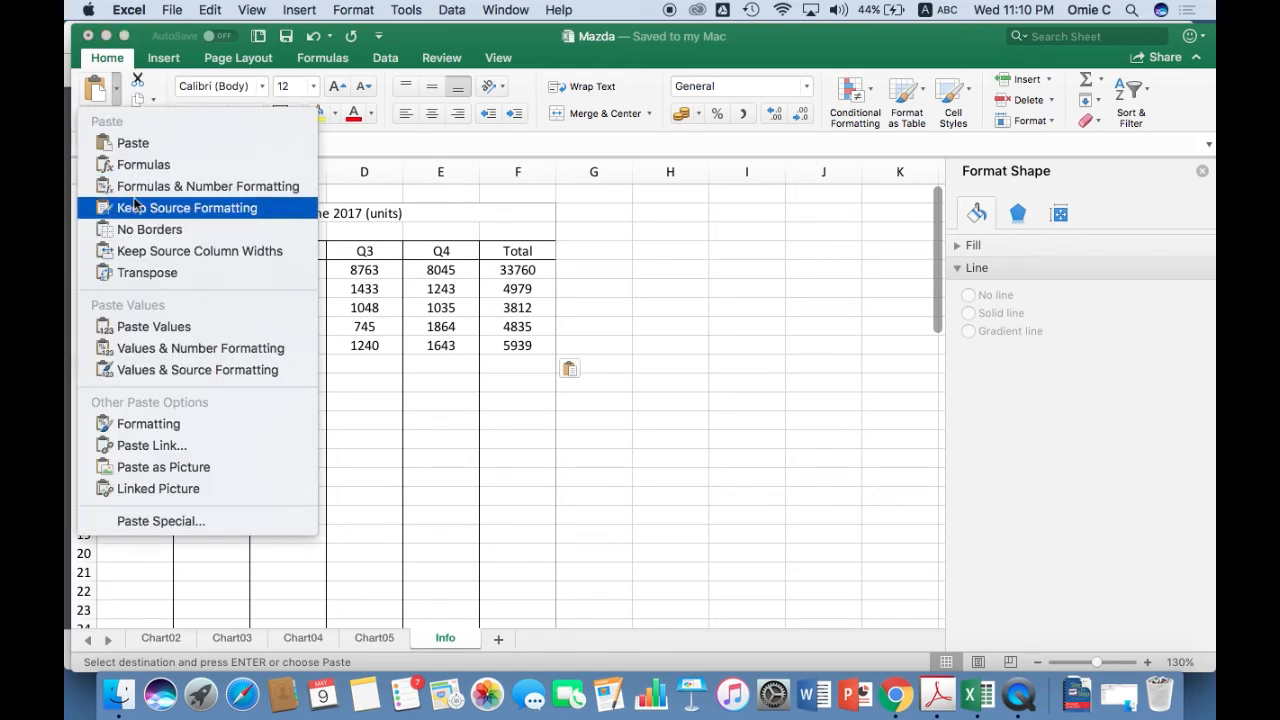
left_click(153, 327)
Fill the remaining blank range A15:F44 with the copied sales data, pasted as values only.
left_click(151, 462)
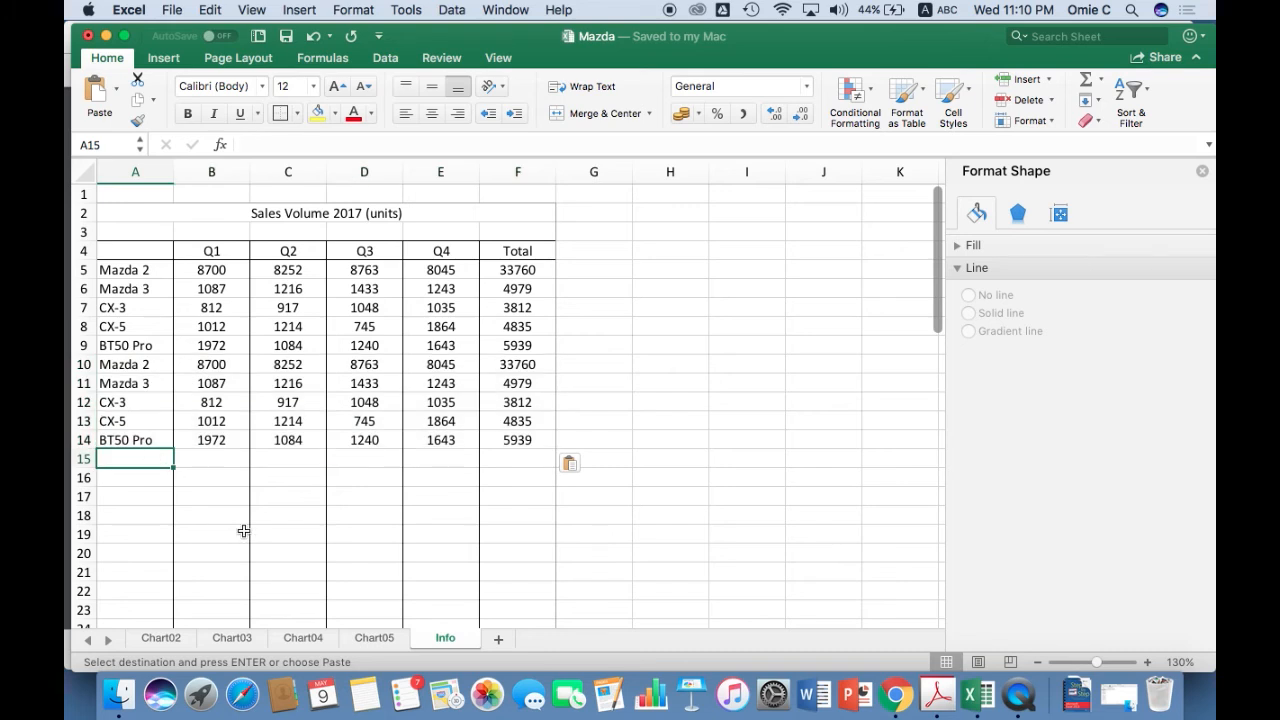
scroll(243, 530, "down", 10)
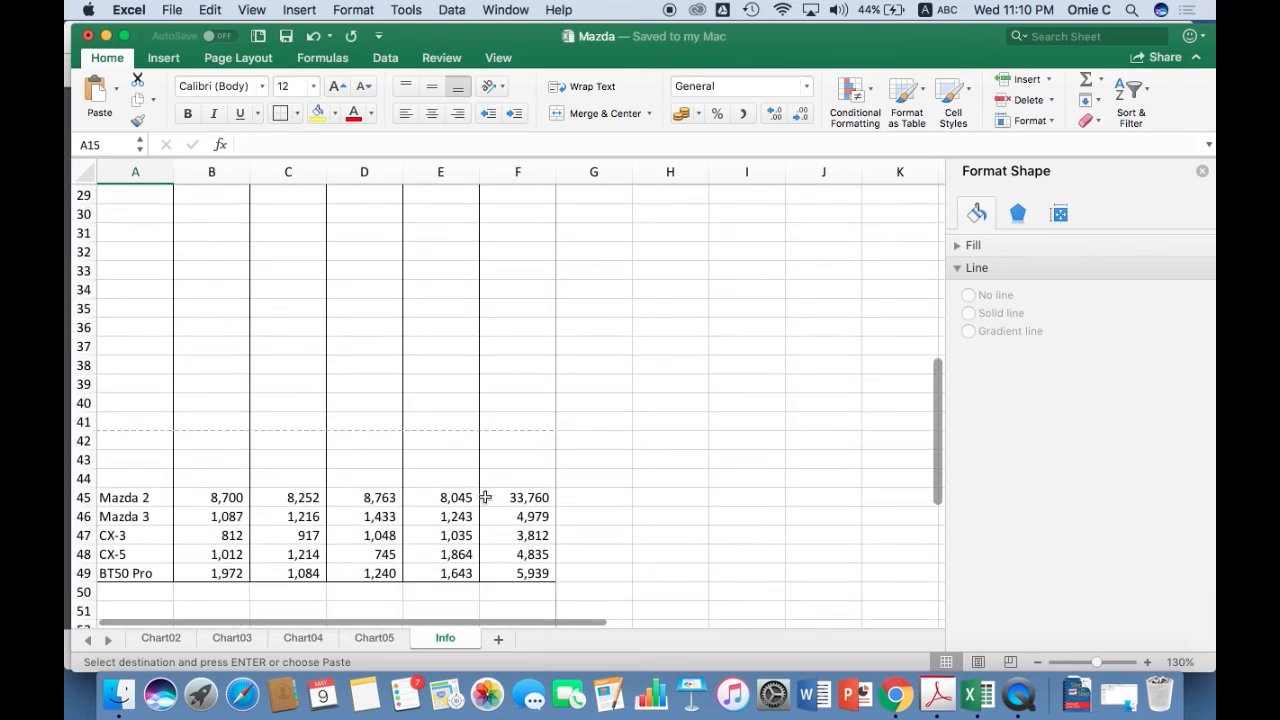
left_click(536, 481, "shift")
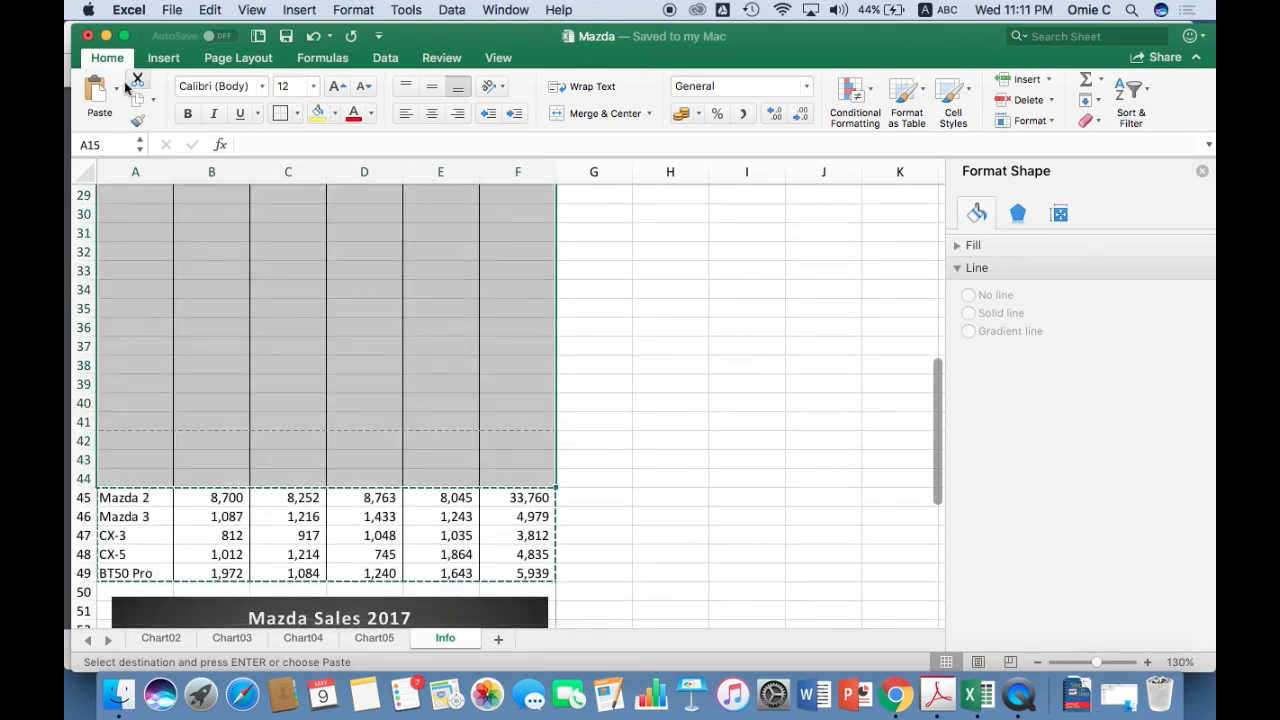
left_click(117, 91)
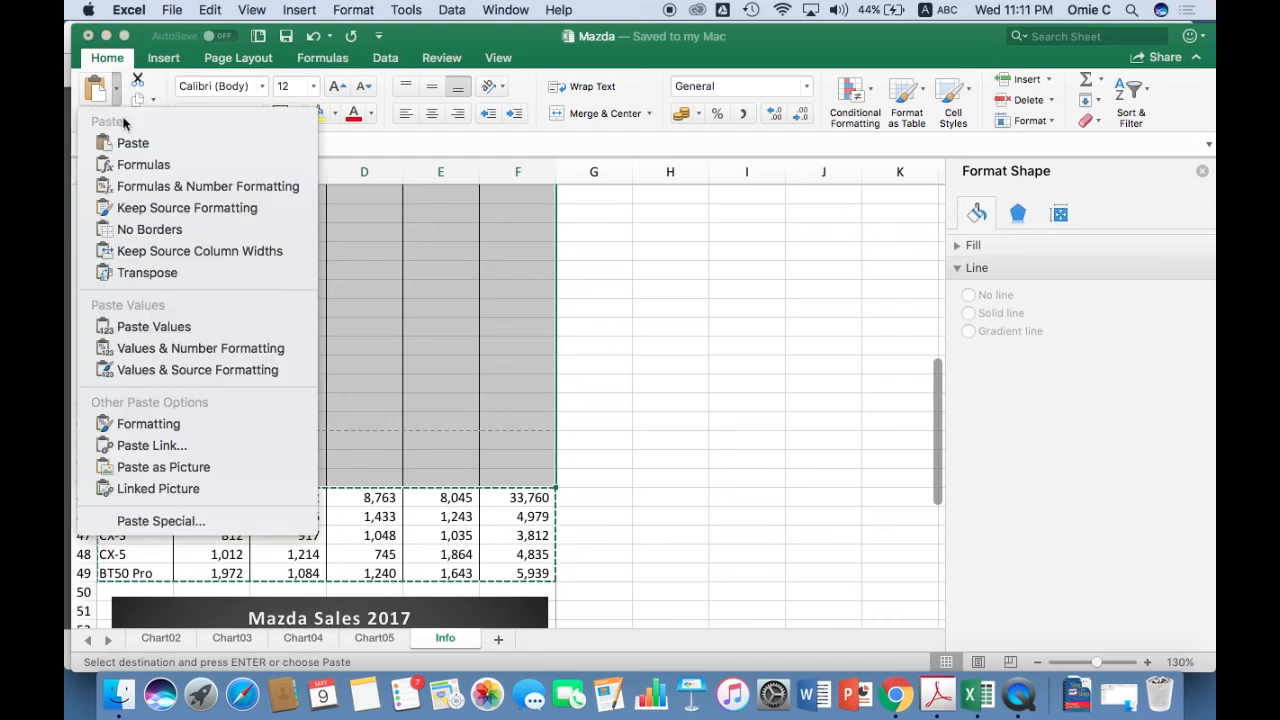
left_click(178, 330)
scroll(272, 340, "up", 10)
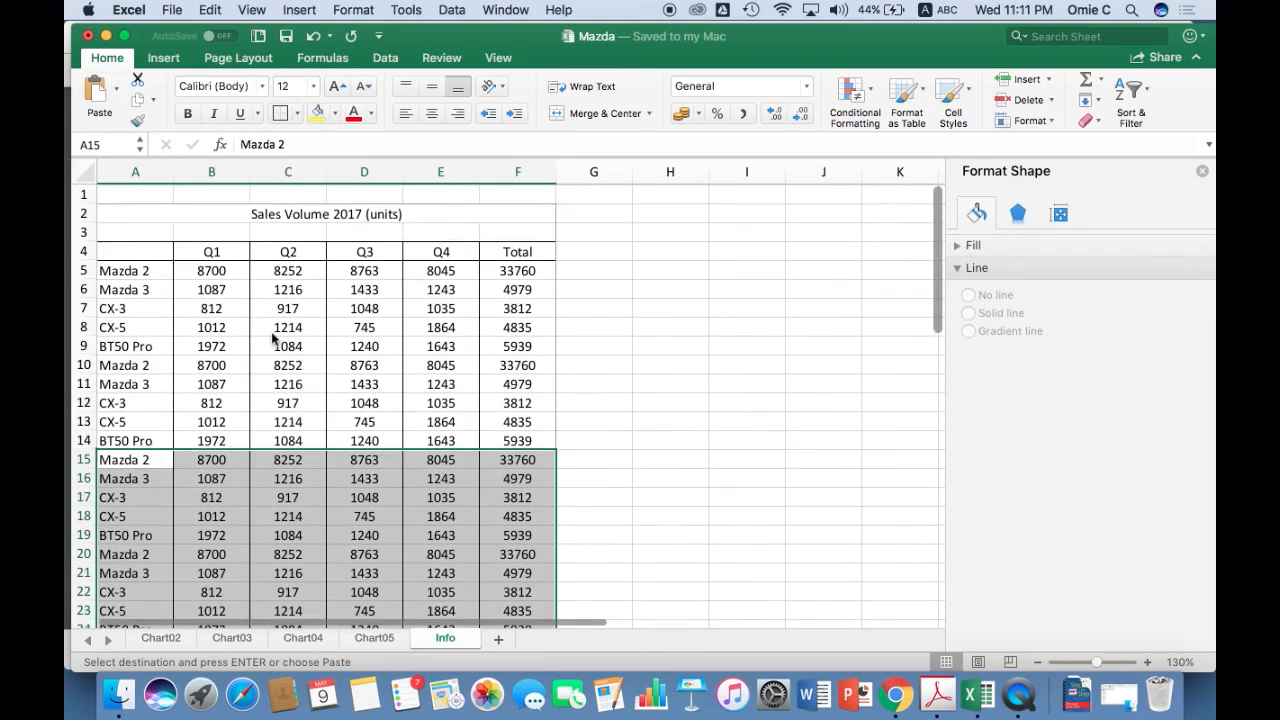
Move down through the Q1 column and back up to examine how the long table scrolls relative to its headings.
left_click(272, 340)
left_click(175, 396)
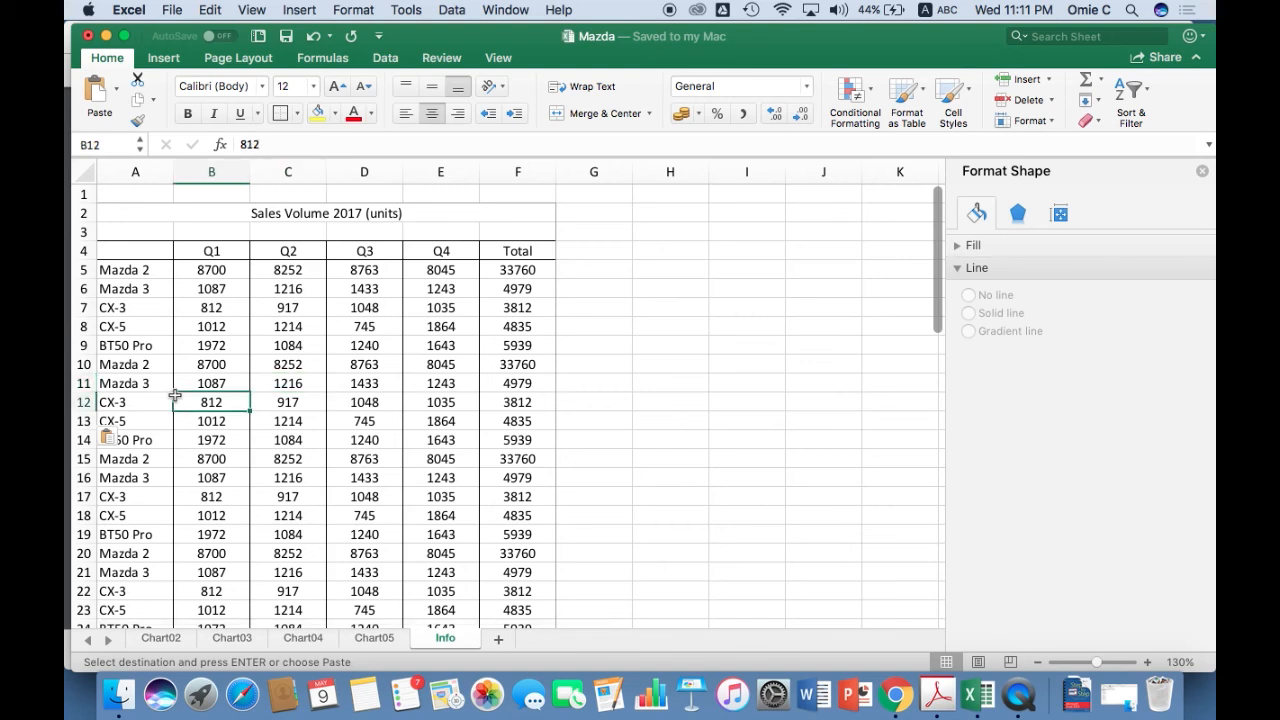
left_click(203, 346)
key("Down")
key("Down")
key("Down")
key("Down")
key("Down")
key("Down")
key("Down")
key("Down")
key("Down")
key("Down")
key("Down")
key("Down")
key("Down")
key("Down")
key("Down")
key("Down")
key("Down")
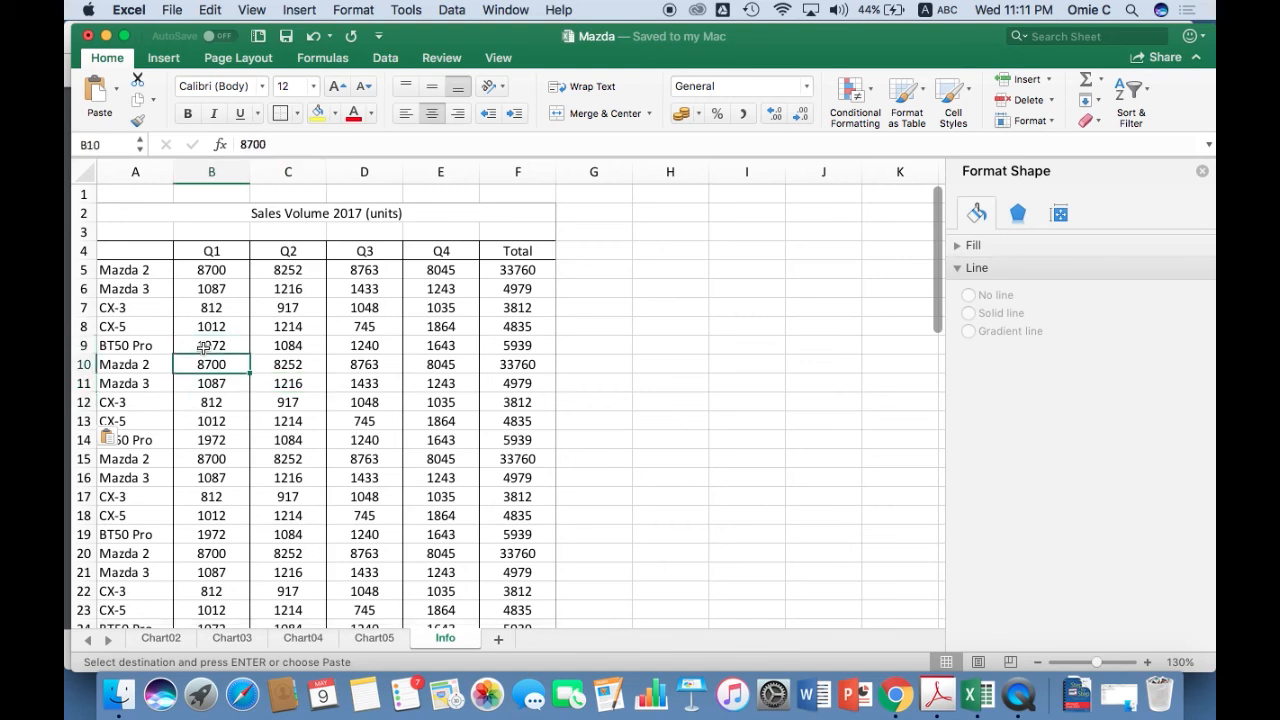
key("Down")
key("Down")
key("Down")
key("Down")
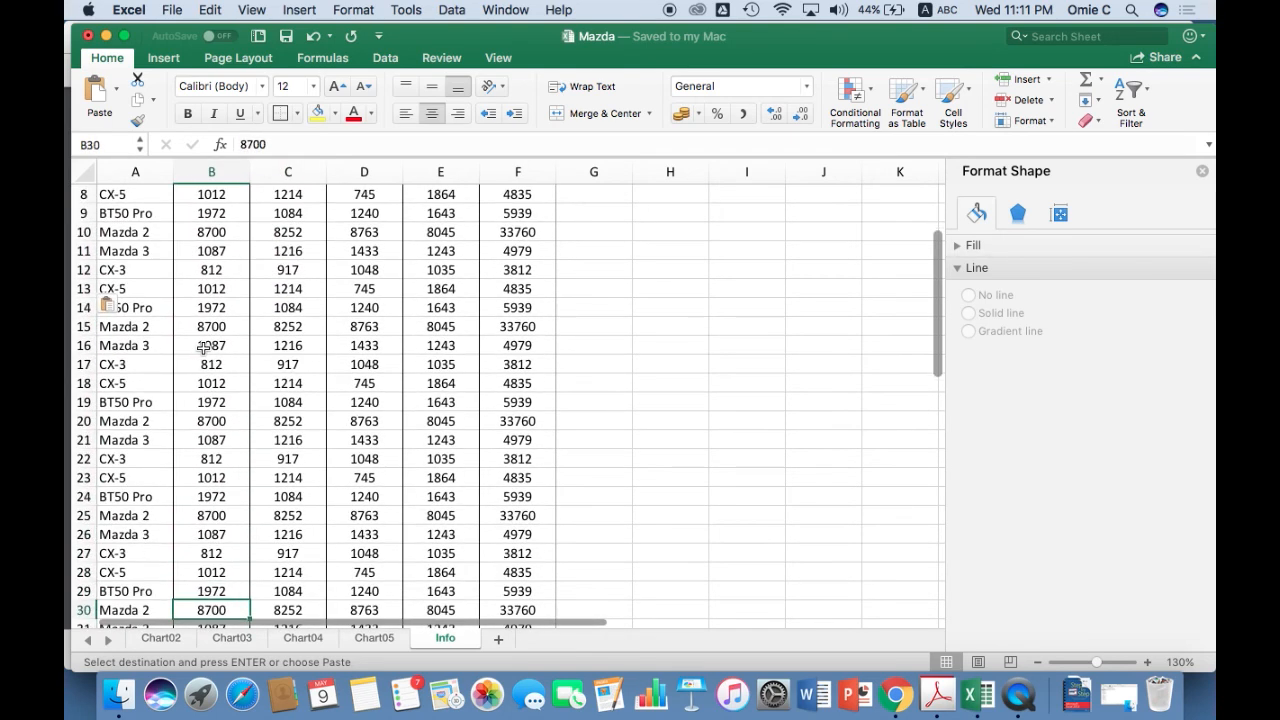
key("Up")
key("Up")
key("Up")
key("Up")
key("Up")
key("Up")
key("Up")
key("Up")
key("Up")
key("Up")
key("Up")
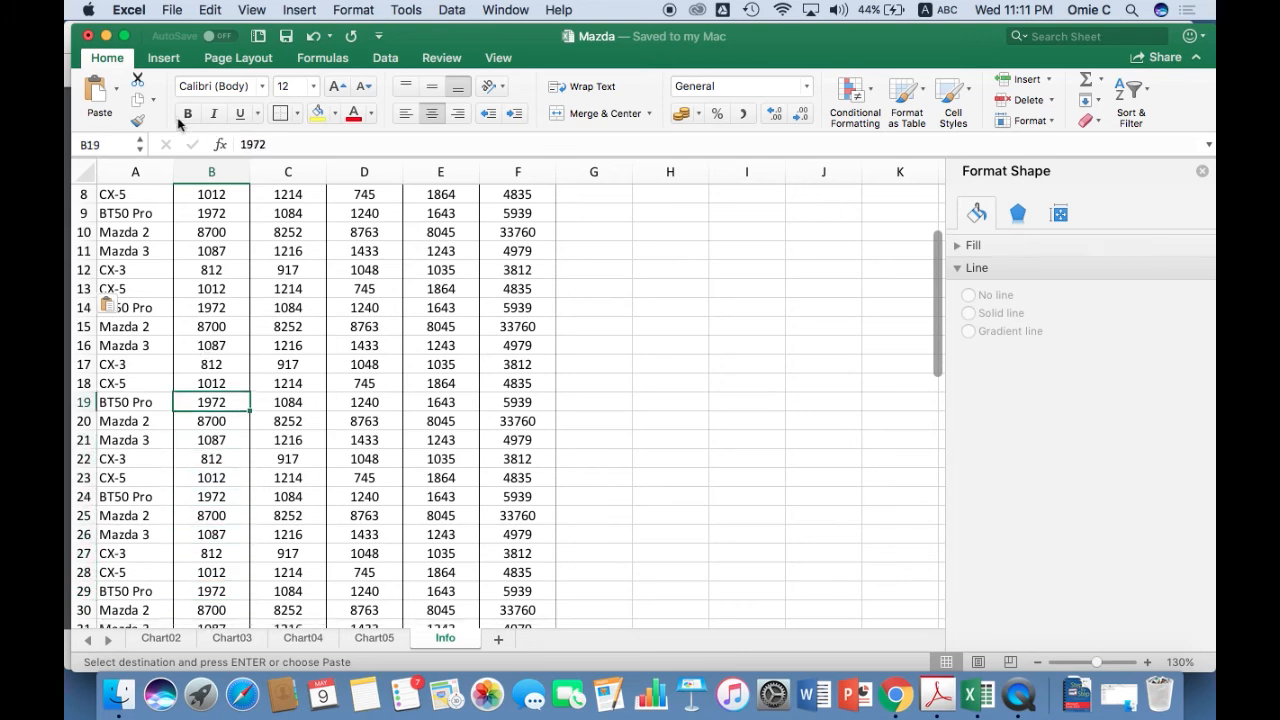
scroll(114, 205, "up", 4)
Move across row 11 beyond the Total column and back to column A to examine how the table scrolls sideways.
left_click(486, 380)
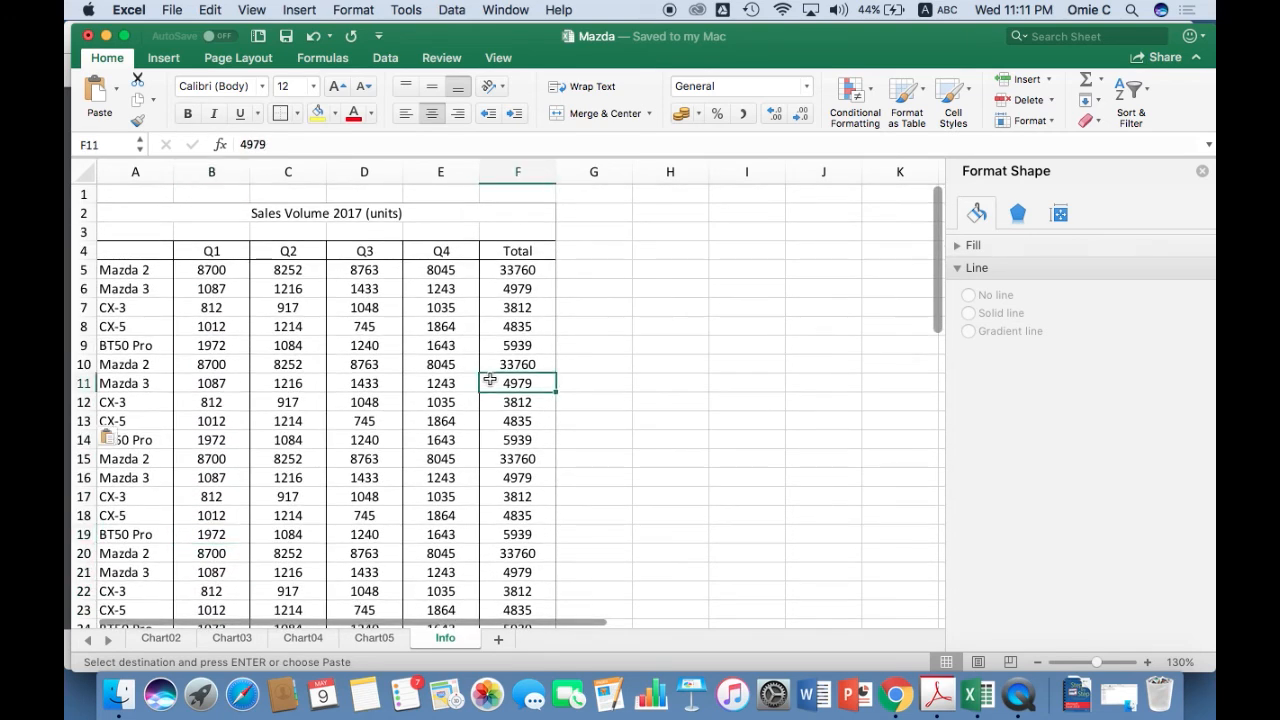
key("Right")
key("Right")
key("Right")
key("Right")
key("Right")
key("Right")
key("Right")
key("Right")
key("Right")
key("Left")
key("Left")
key("Left")
key("Left")
key("Left")
key("Left")
key("Left")
key("Left")
key("Left")
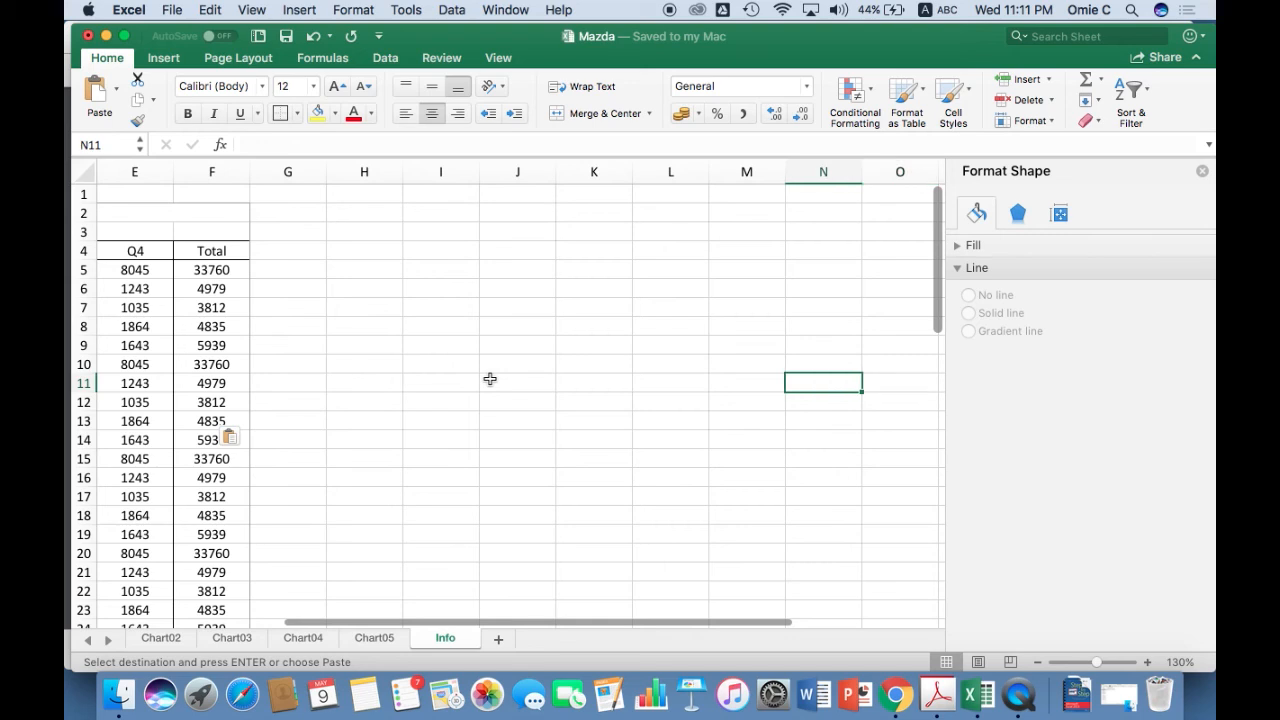
key("Left")
key("Left")
key("Left")
key("Left")
key("Left")
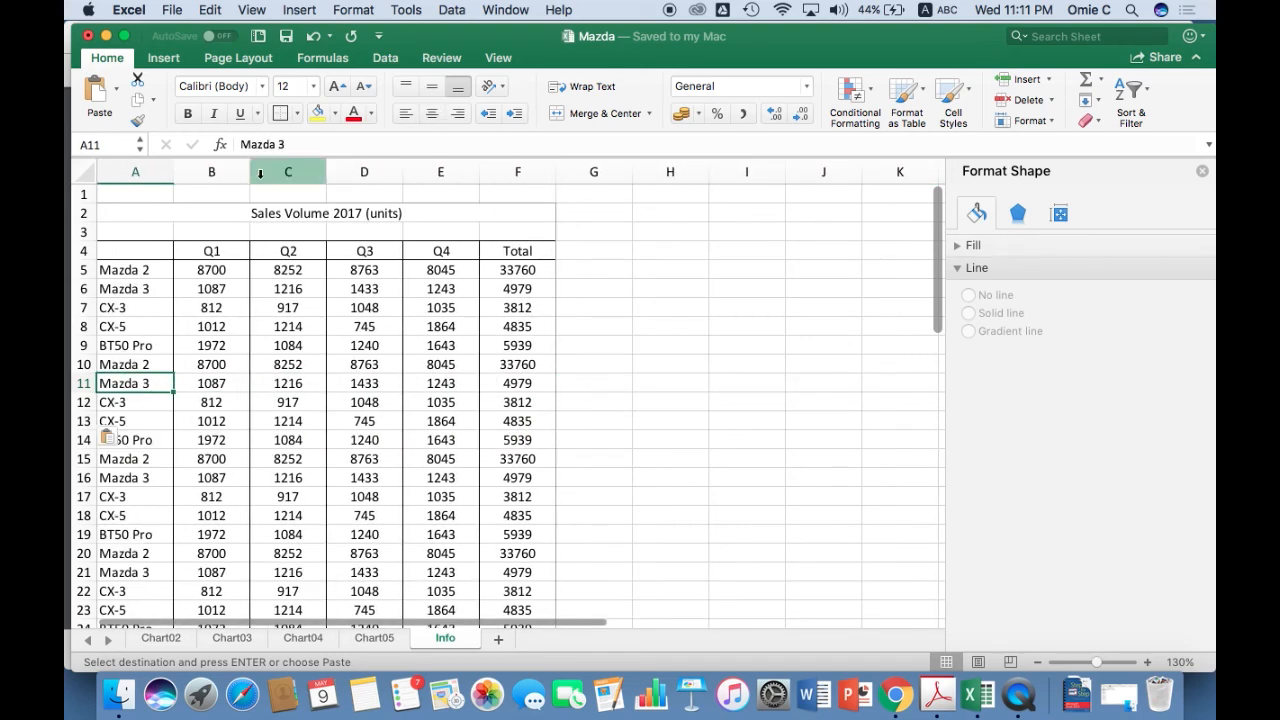
Freeze the panes at cell B5 so the header rows 1–4 and the model column A are locked.
left_click(180, 270)
left_click(140, 270)
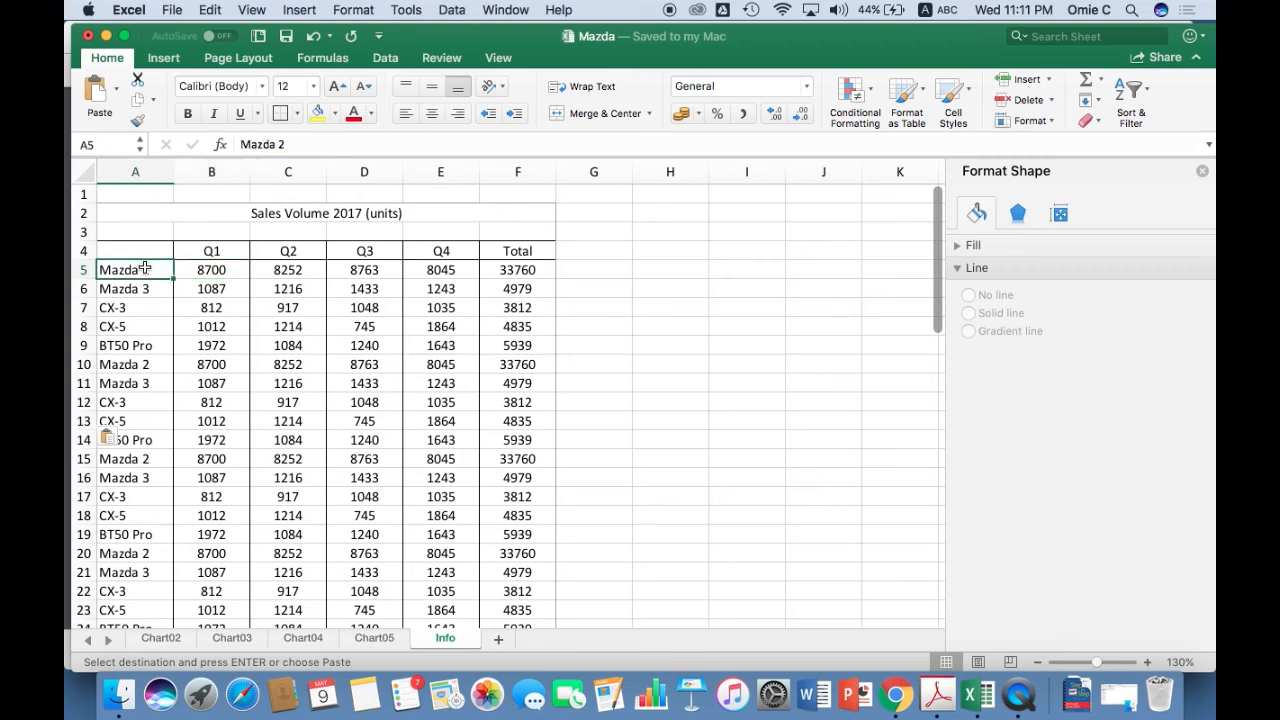
left_click(200, 270)
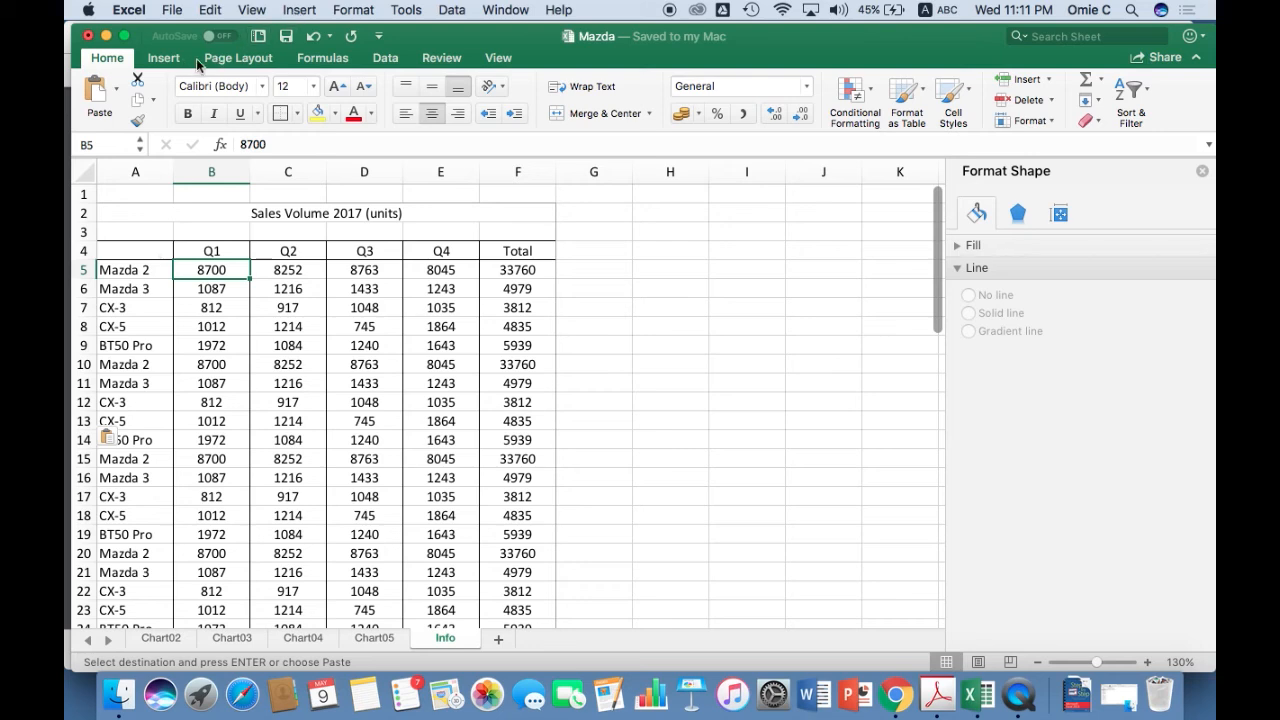
left_click(232, 58)
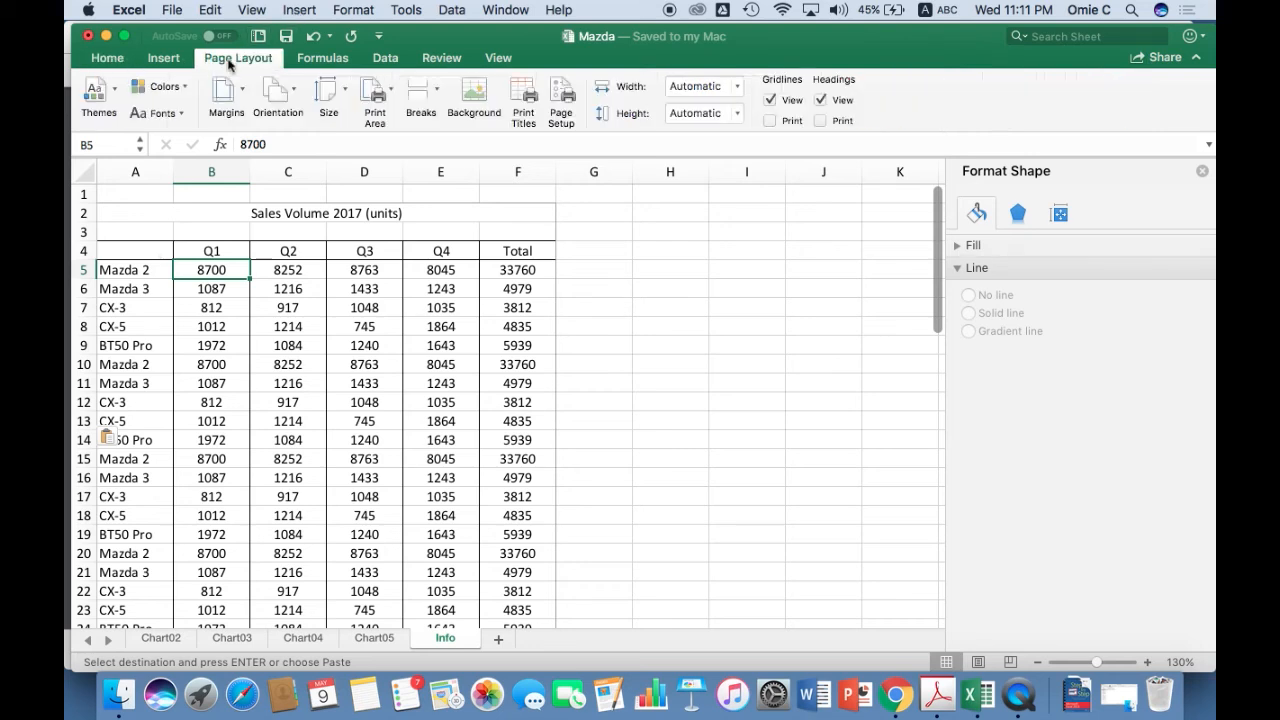
left_click(505, 58)
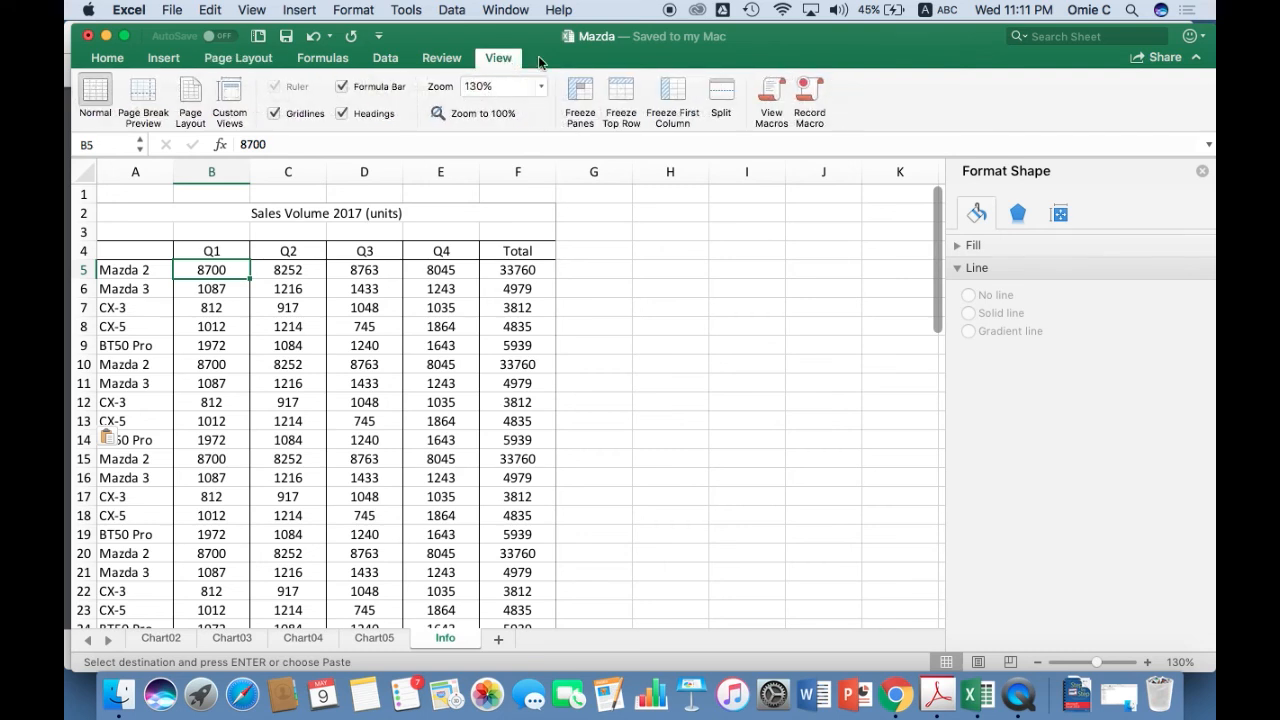
left_click(580, 95)
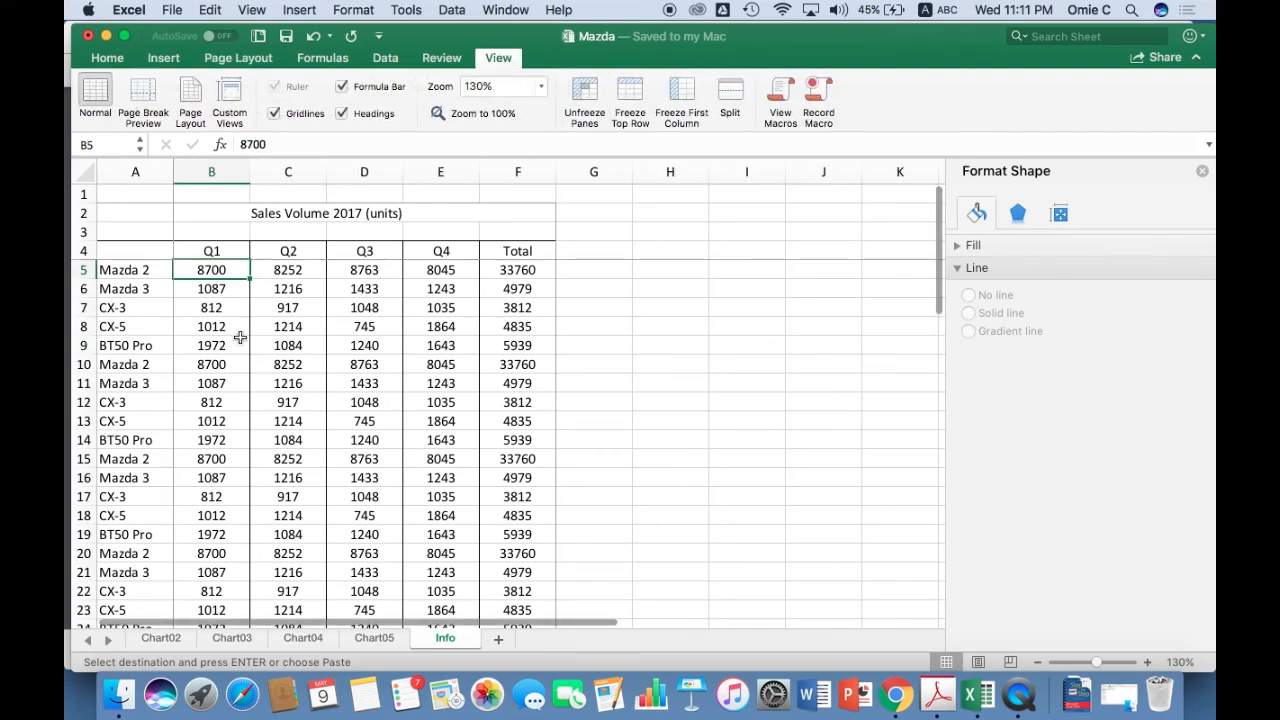
Move across row 5 from cell B5 beyond the Total column and back to examine how the frozen model column behaves.
left_click(200, 326)
left_click(200, 278)
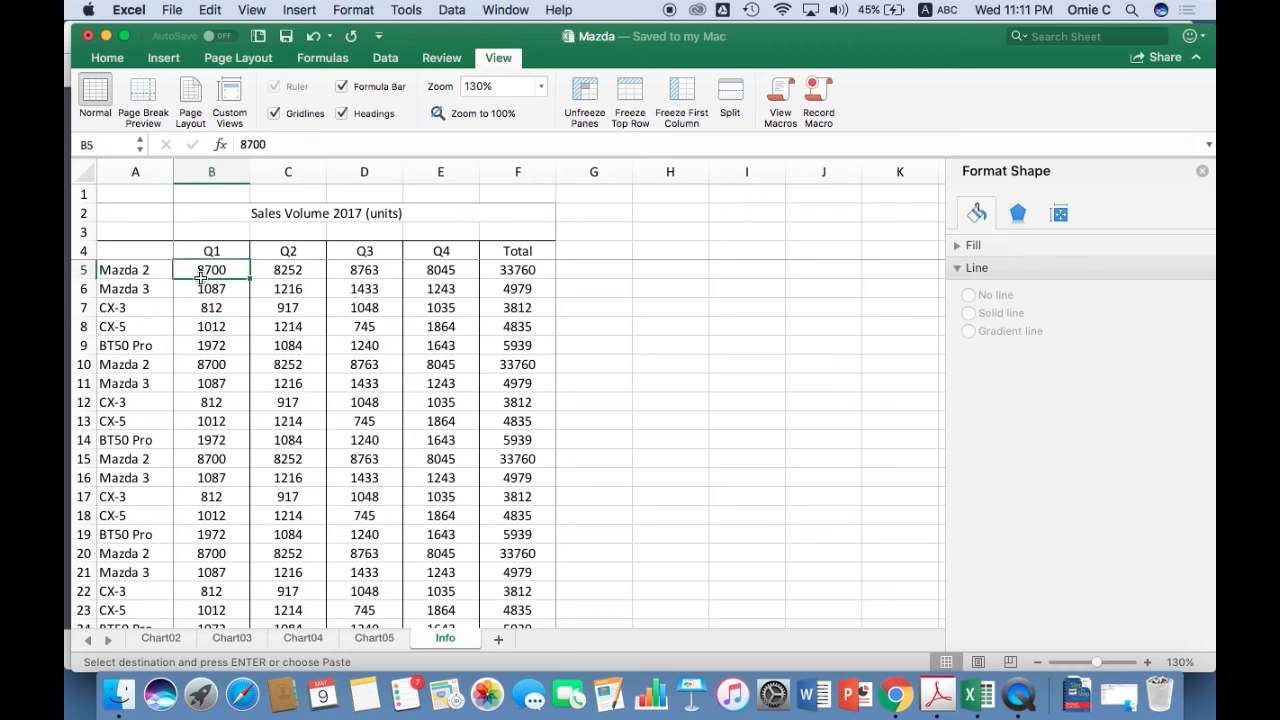
key("Right")
key("Right")
key("Right")
key("Right")
key("Right")
key("Right")
key("Right")
key("Right")
key("Right")
key("Right")
key("Right")
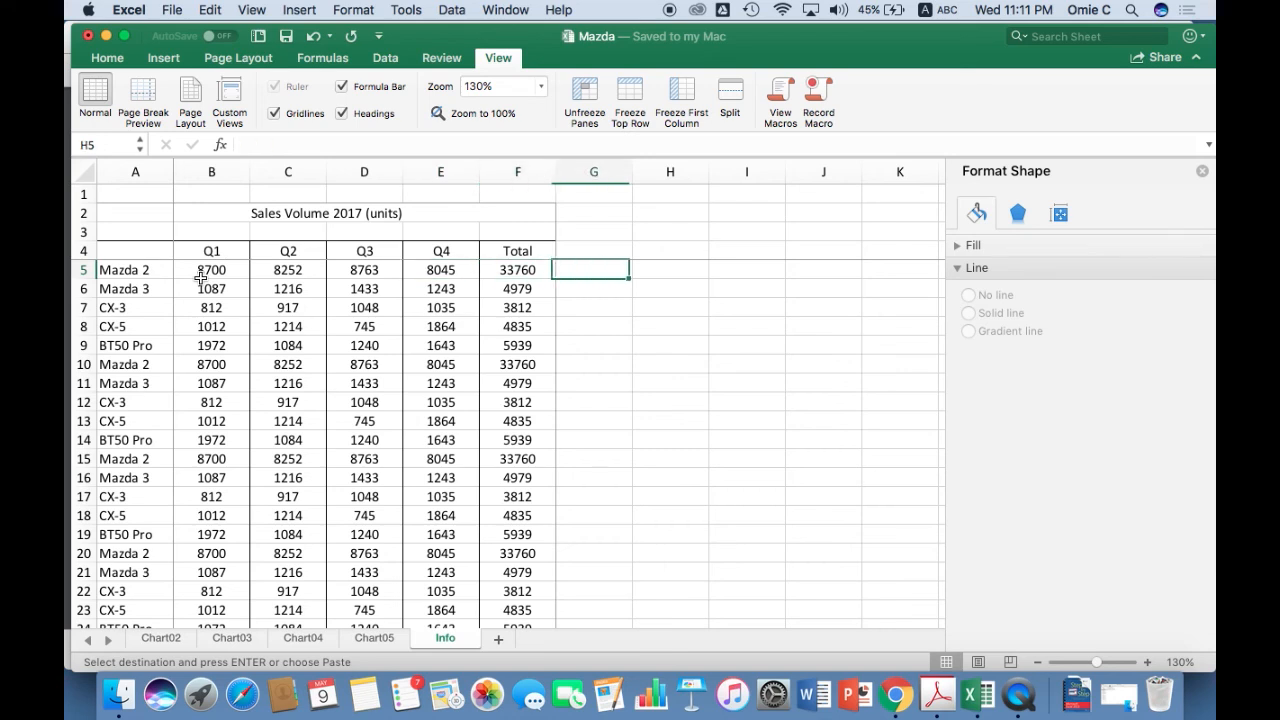
key("Left")
key("Left")
key("Left")
key("Left")
key("Left")
key("Left")
key("Left")
key("Left")
key("Left")
key("Left")
key("Left")
key("Left")
key("Left")
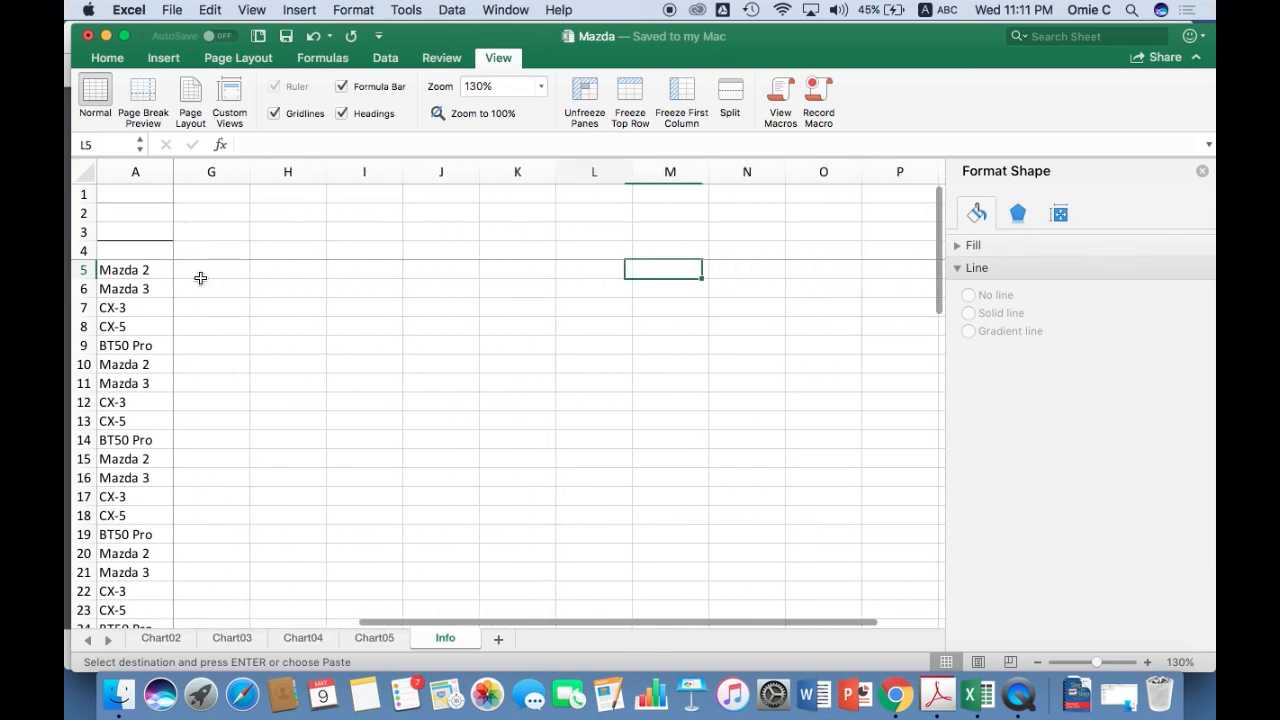
key("Left")
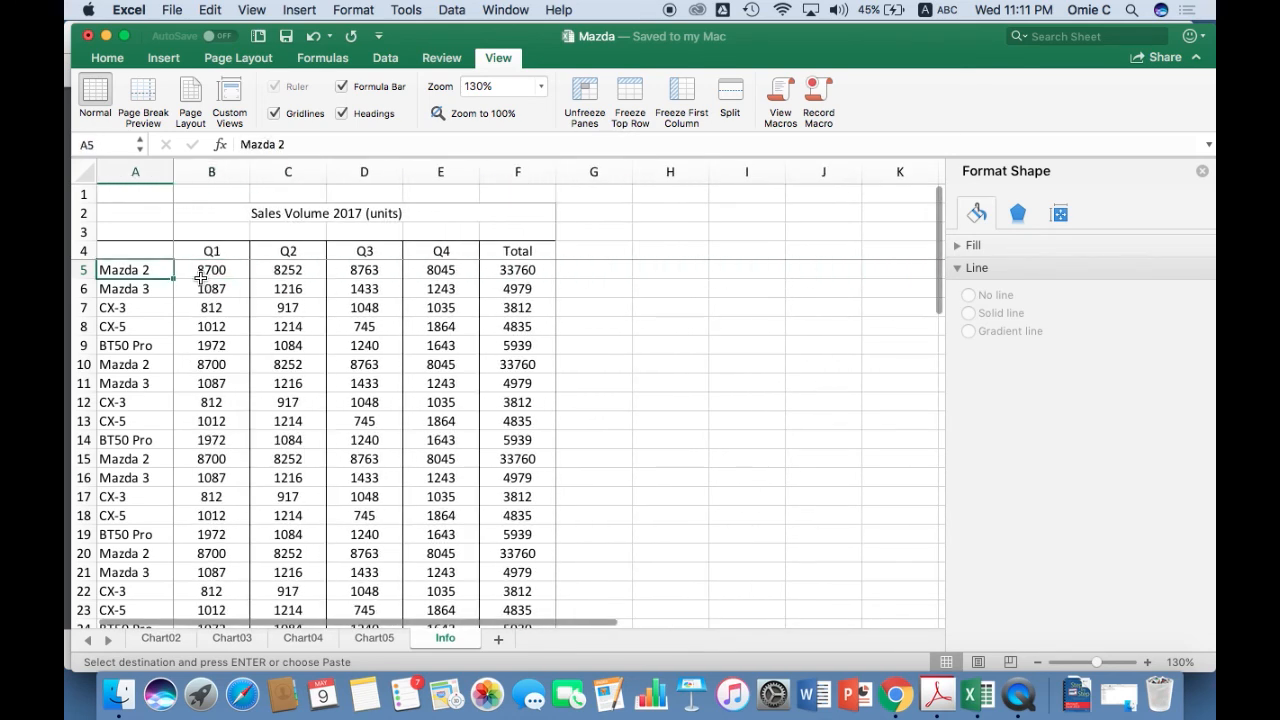
Move down the Q1 column from row 5 to row 36 to examine how the frozen header rows behave.
key("Right")
key("Right")
key("Left")
key("Down")
key("Down")
key("Down")
key("Down")
key("Down")
key("Down")
key("Down")
key("Down")
key("Down")
key("Down")
key("Down")
key("Down")
key("Down")
key("Down")
key("Down")
key("Down")
key("Down")
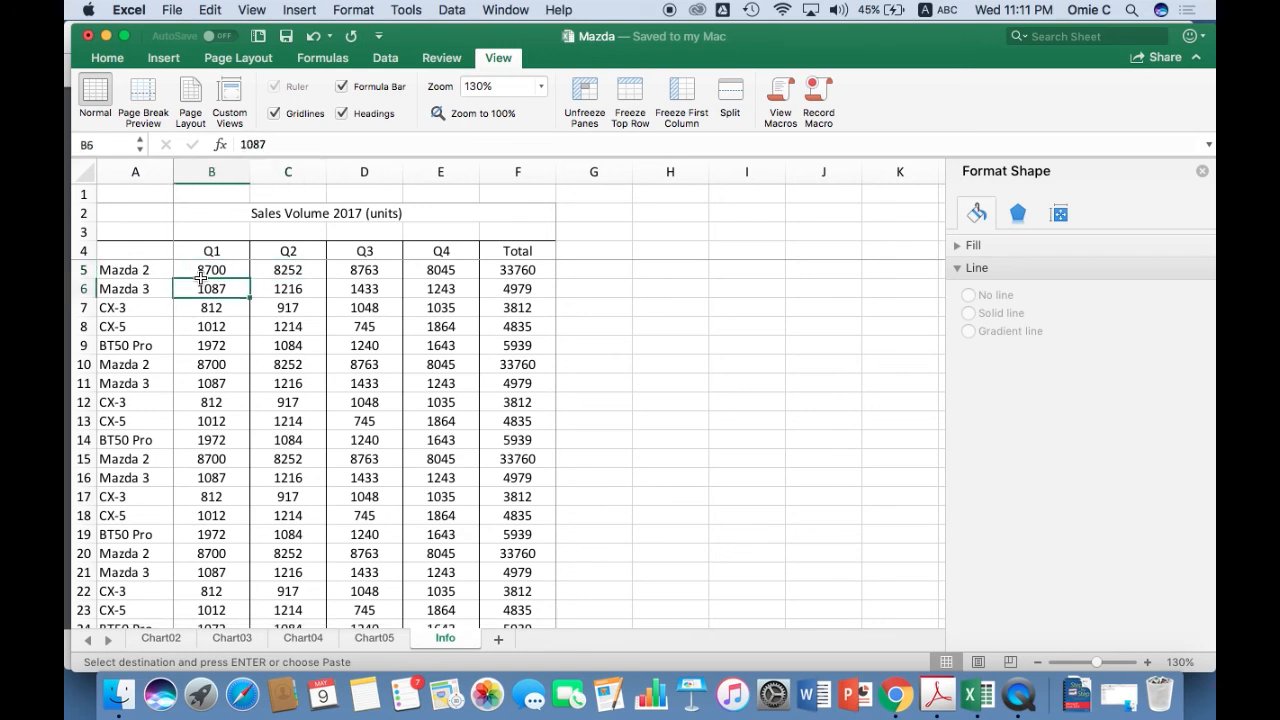
key("Down")
key("Down")
key("Down")
key("Down")
key("Down")
key("Down")
key("Down")
key("Down")
key("Down")
key("Down")
key("Down")
key("Down")
key("Down")
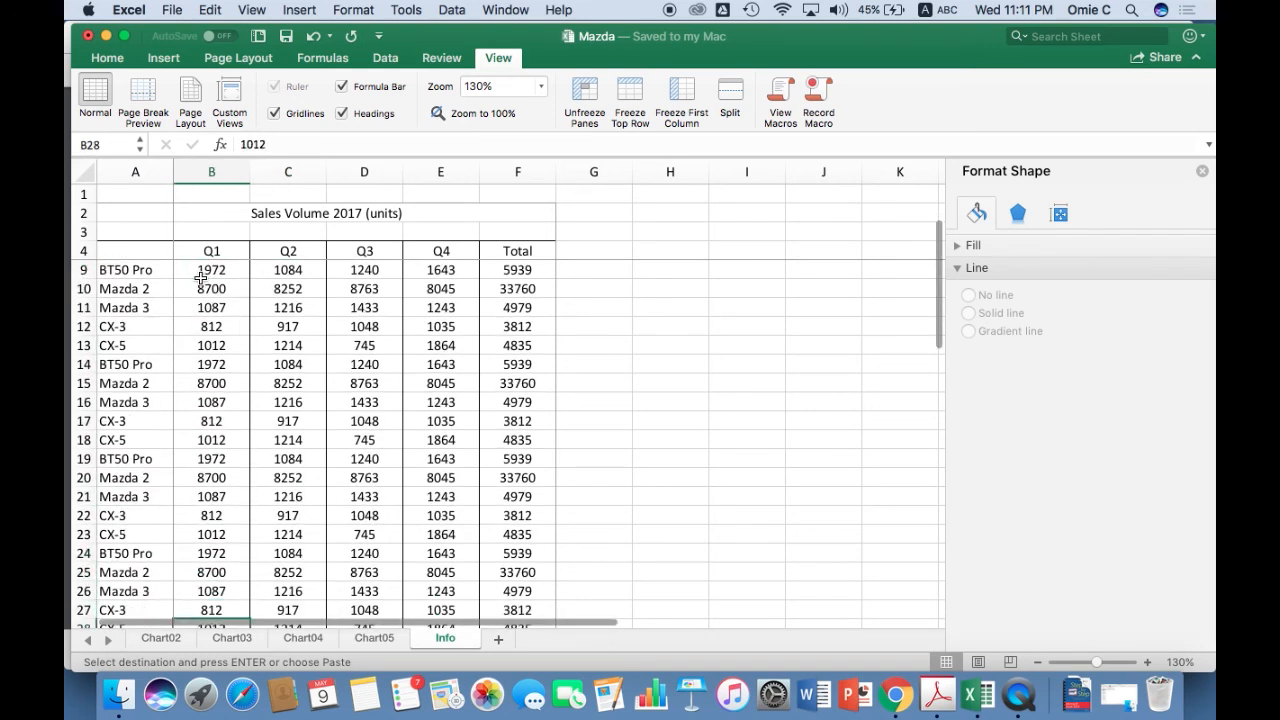
key("Down")
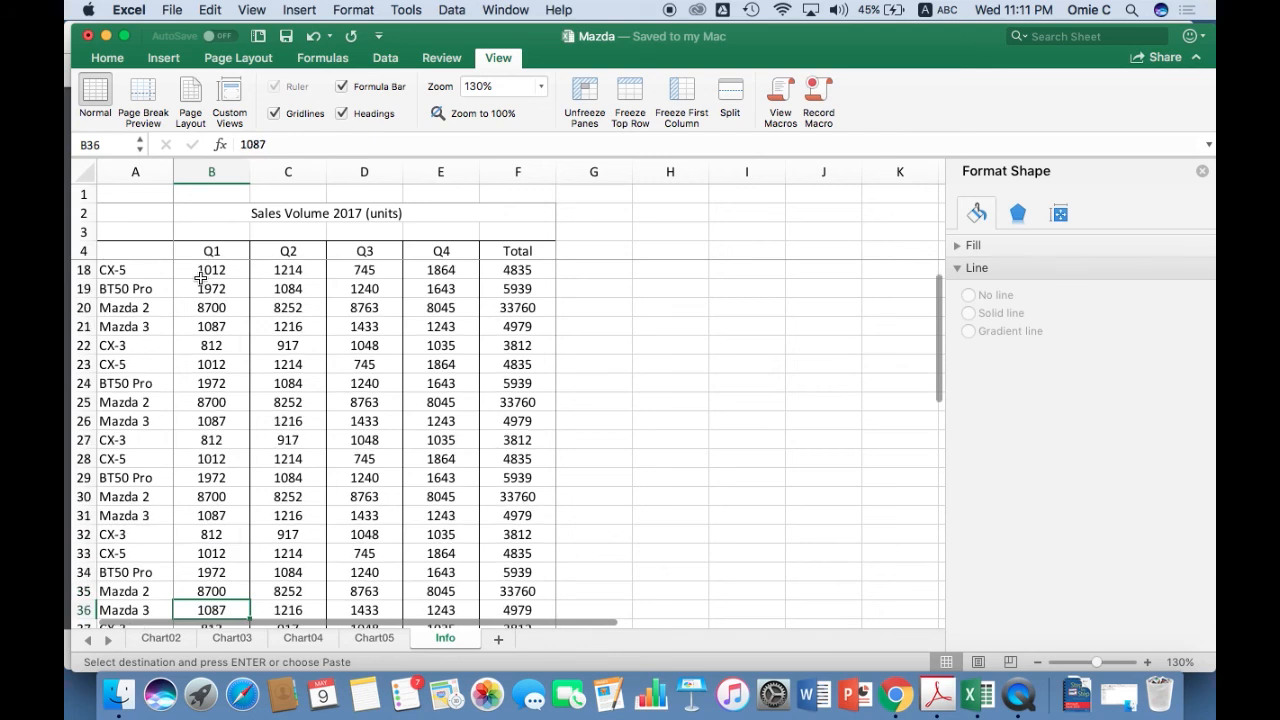
Select cell D21 and scroll the table vertically and sideways to examine the frozen rows and column together.
left_click(386, 328)
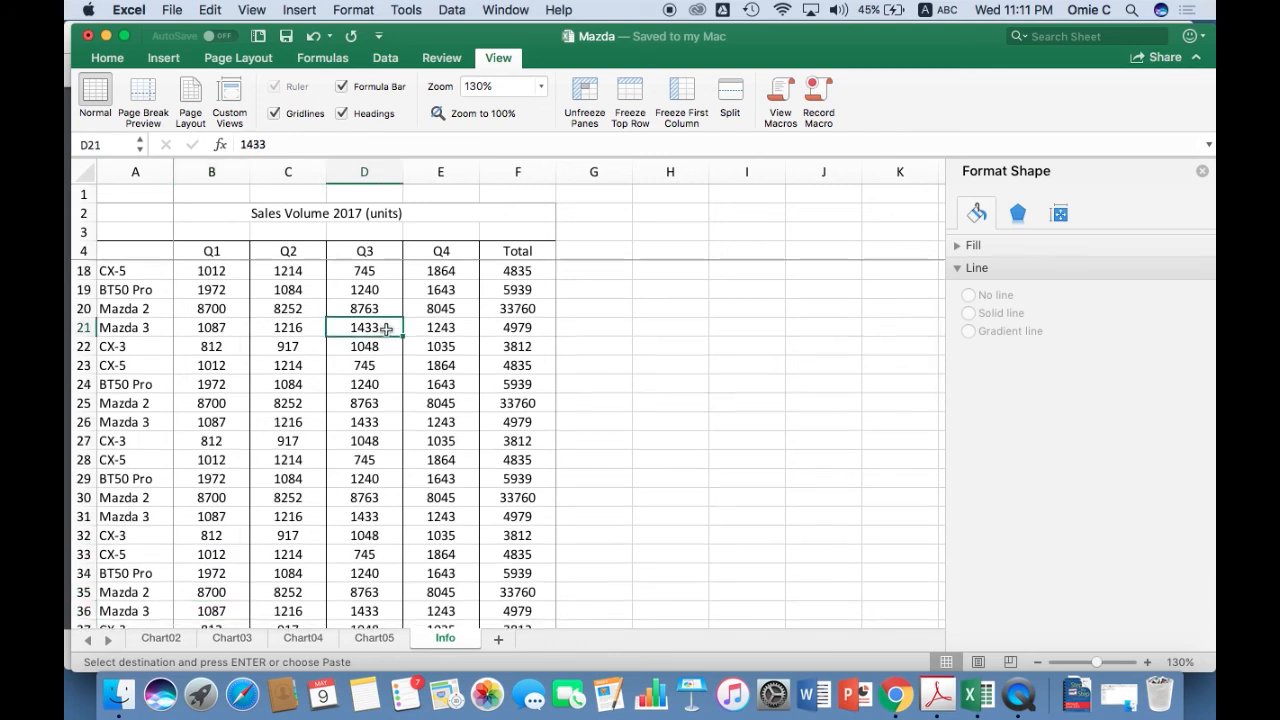
scroll(386, 329, "up", 5)
scroll(386, 329, "down", 10)
scroll(386, 329, "up", 9)
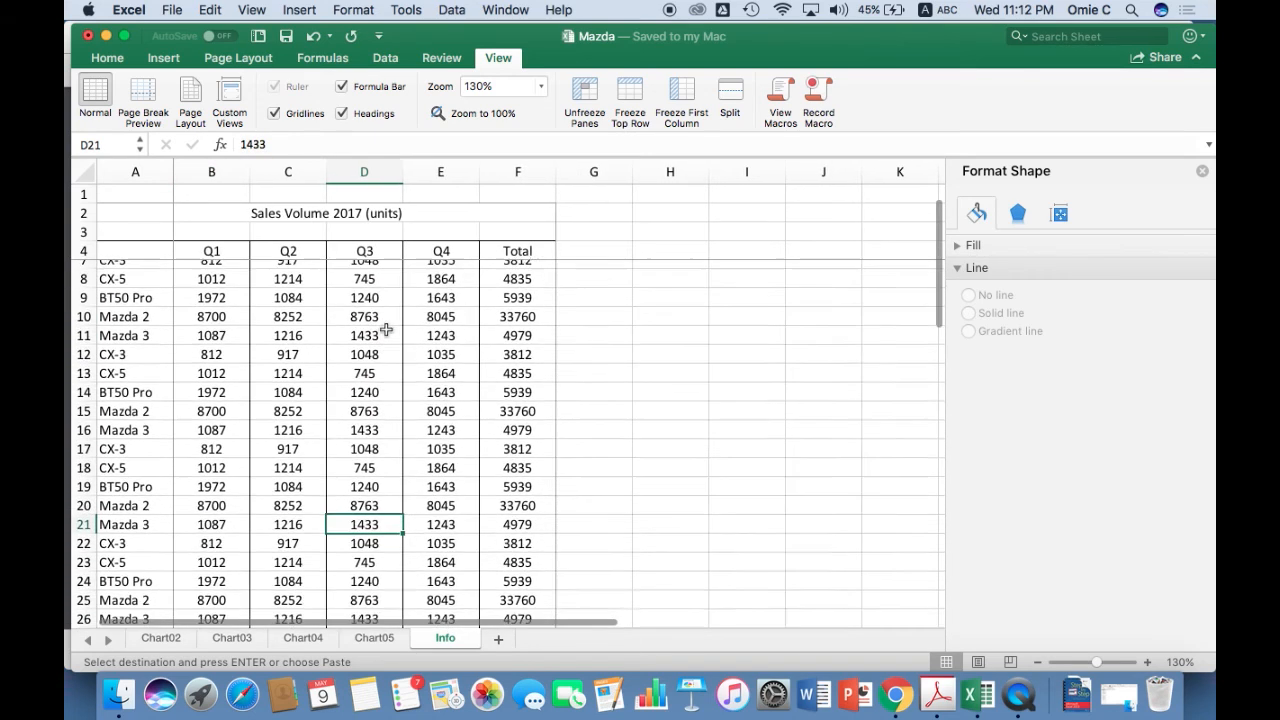
scroll(386, 329, "right", 3)
scroll(386, 329, "left", 3)
scroll(386, 329, "up", 4)
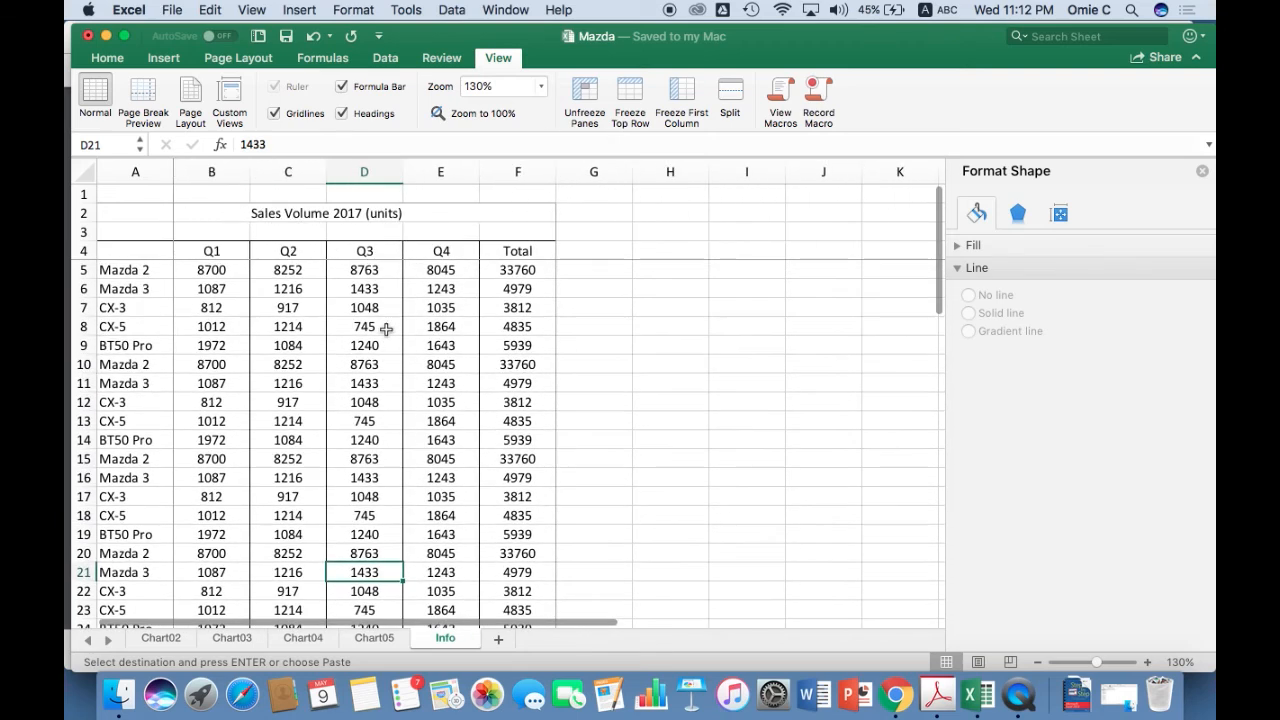
Unfreeze the panes and scroll down and up to check how the table moves without locked headings.
left_click(219, 270)
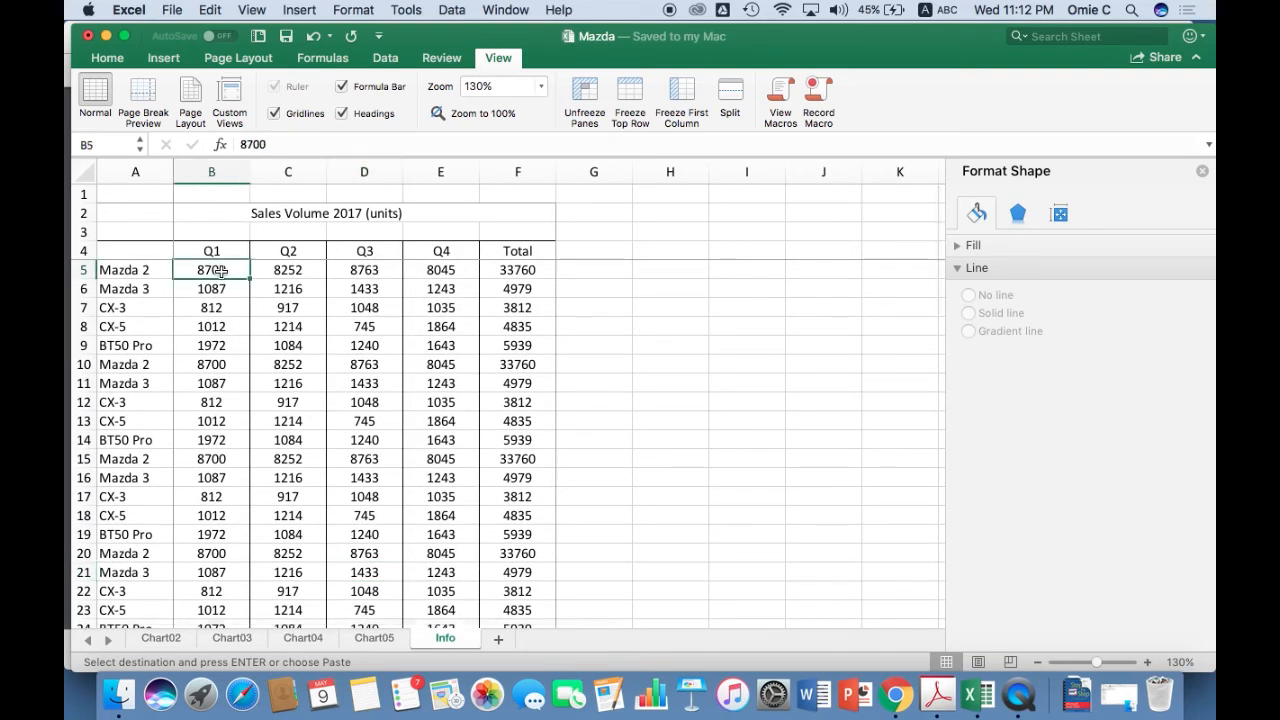
left_click(586, 93)
left_click(219, 421)
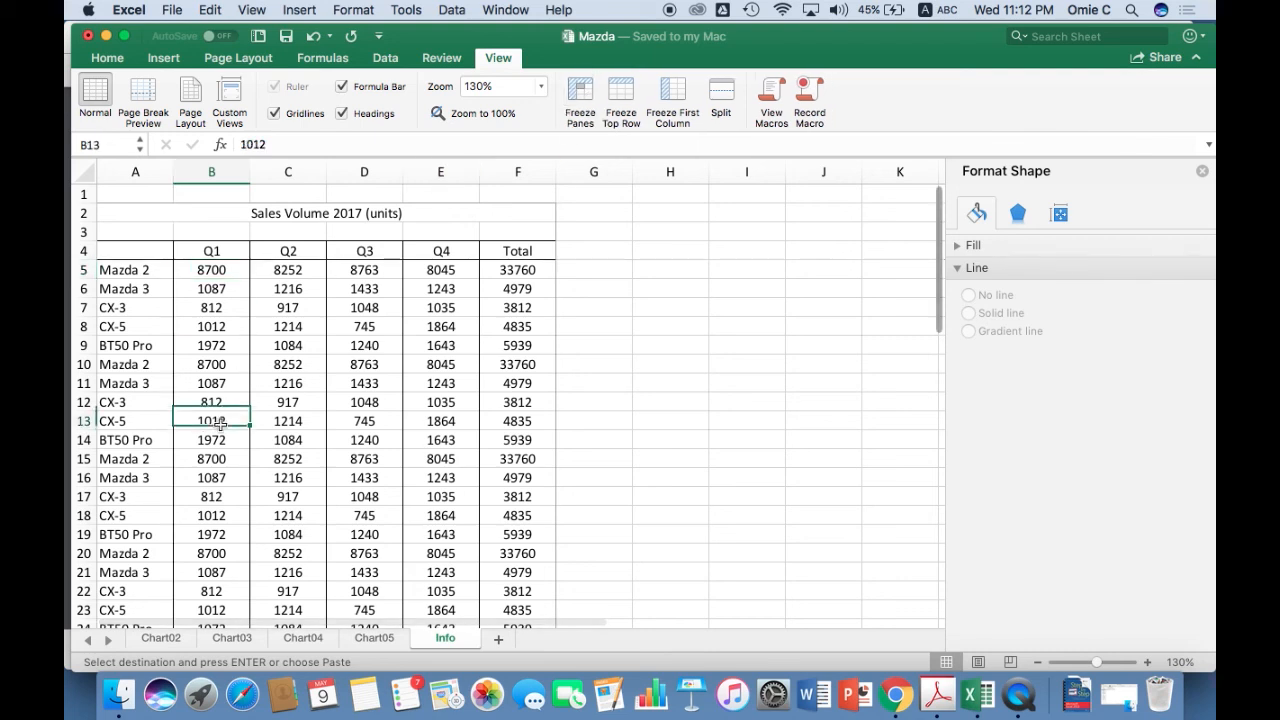
scroll(219, 428, "down", 5)
scroll(219, 428, "up", 5)
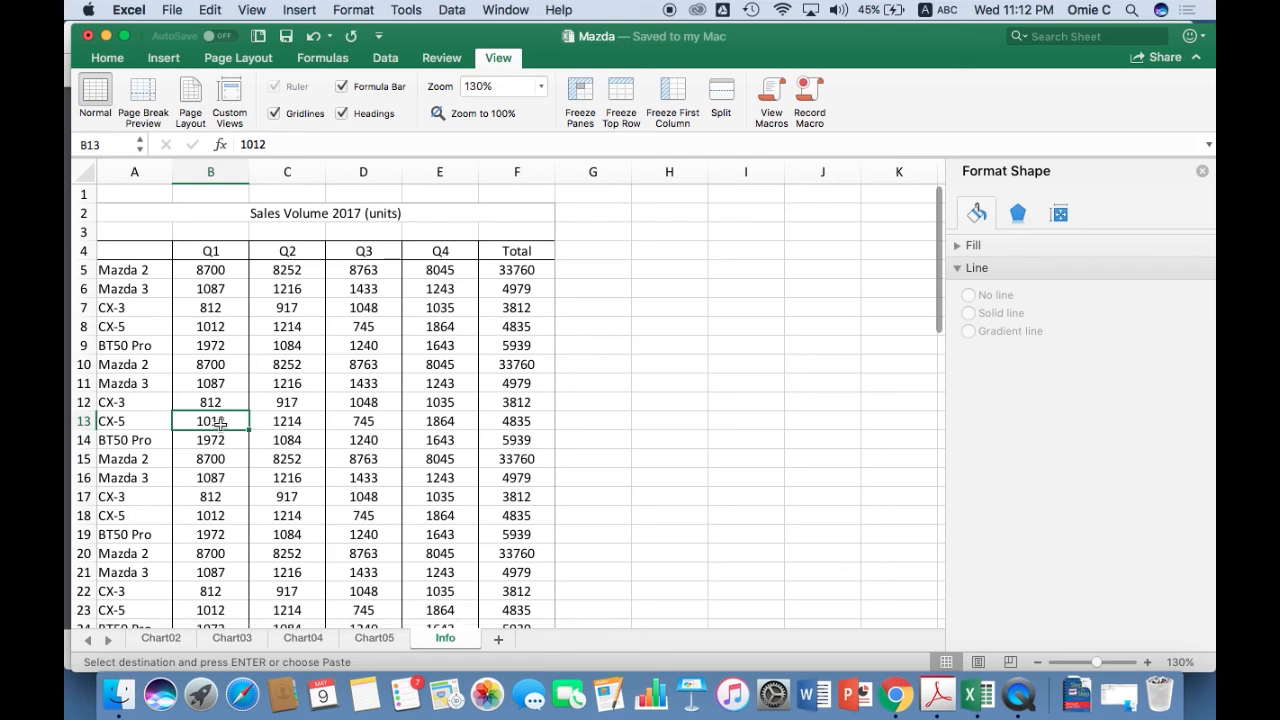
Freeze the panes again at cell B5, above the first Mazda 2 row and after the model column.
left_click(234, 291)
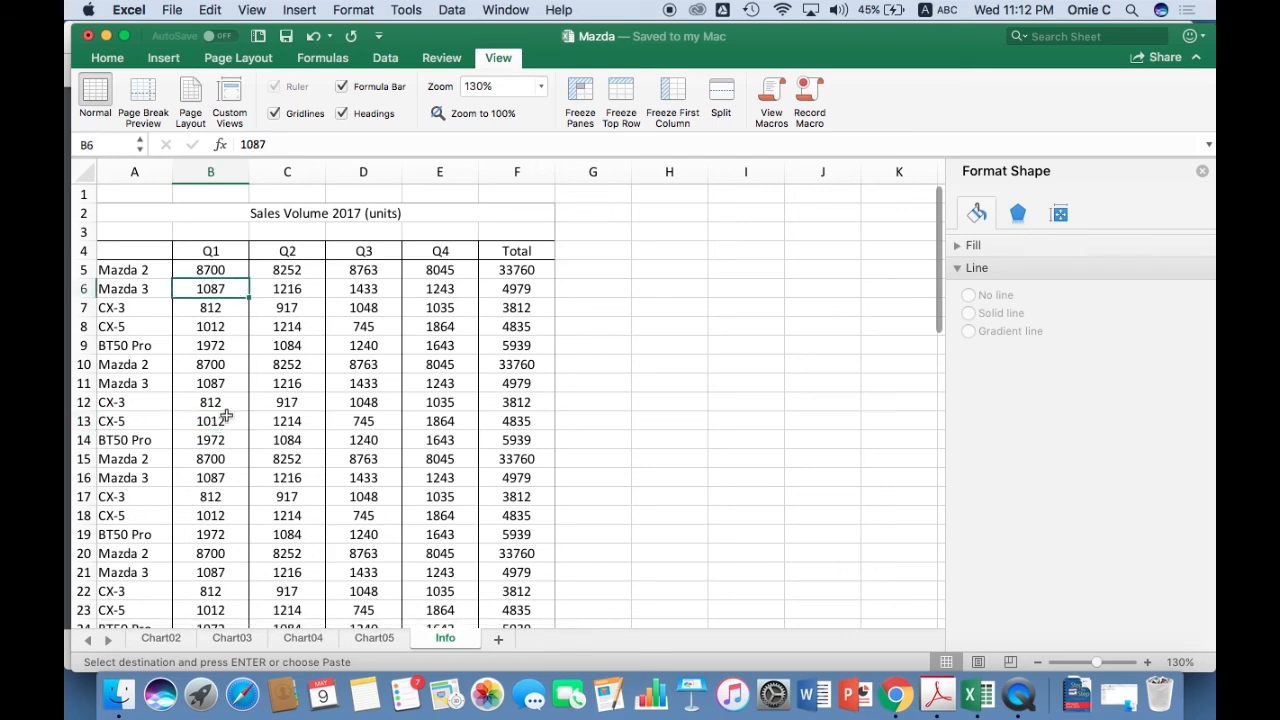
left_click(222, 266)
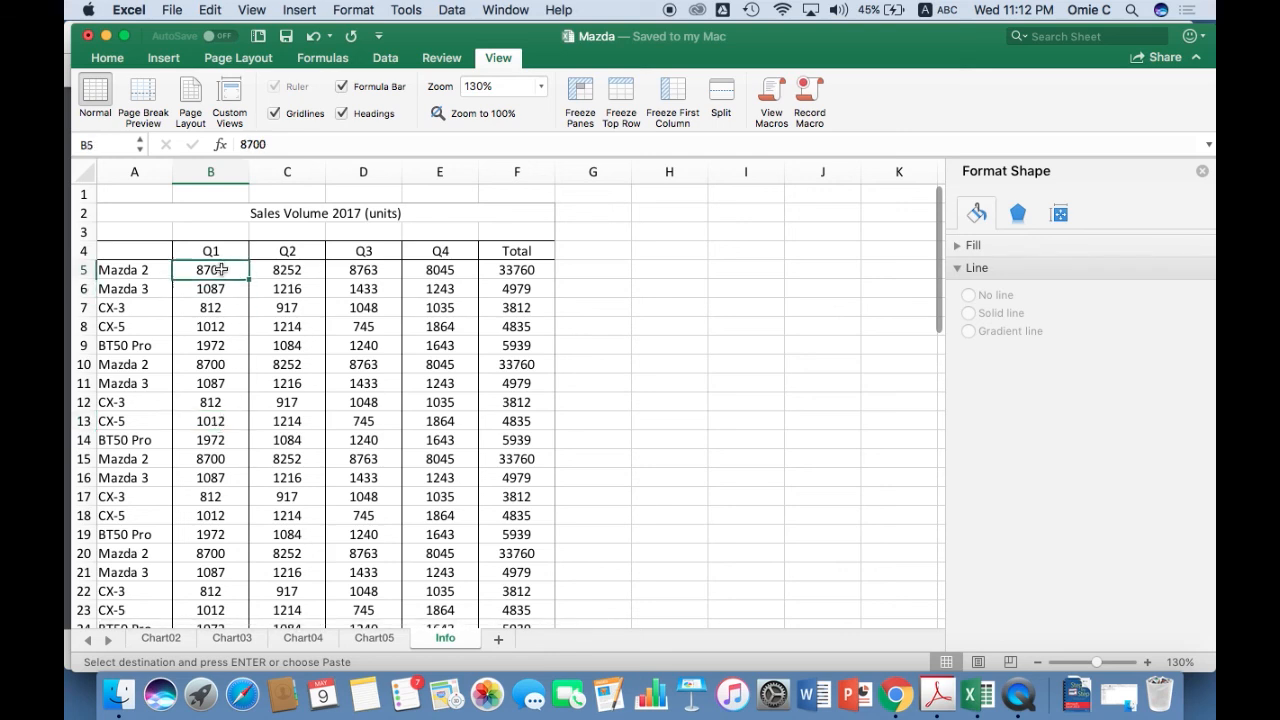
left_click(581, 95)
Scroll the table down, sideways and back to its start to check the restored freeze.
scroll(218, 470, "down", 7)
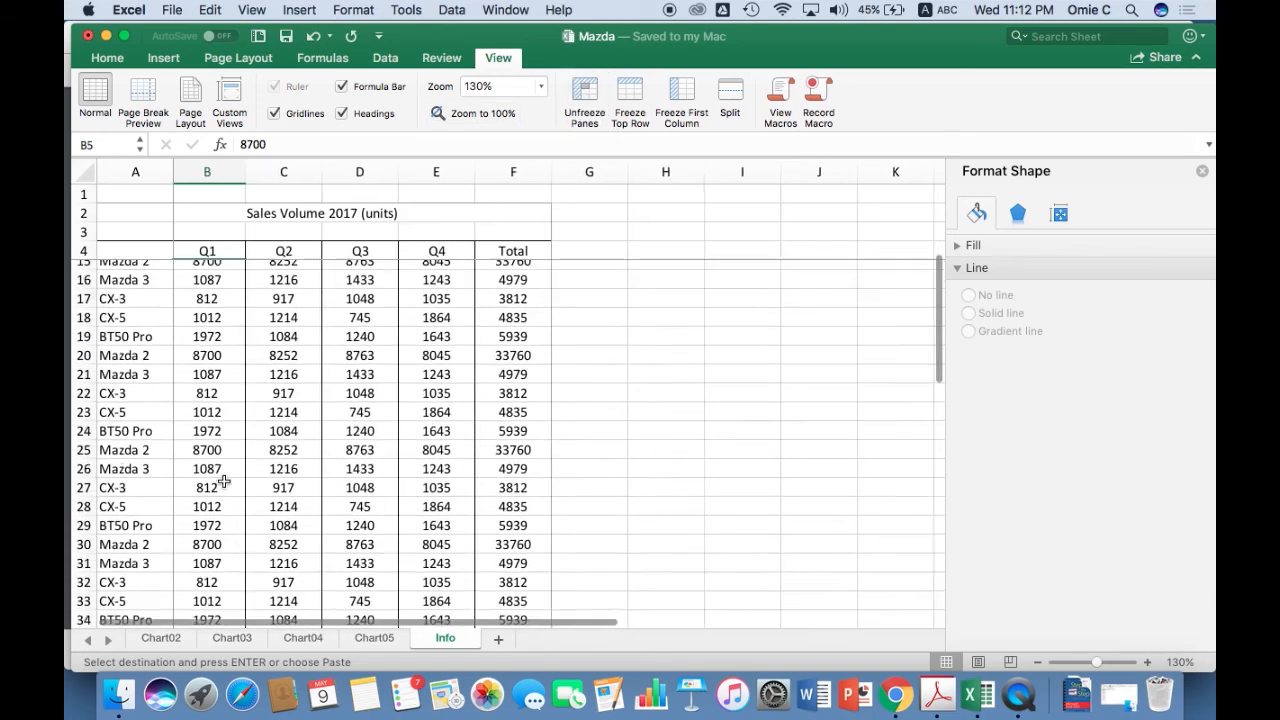
scroll(222, 480, "up", 5)
scroll(222, 481, "right", 3)
scroll(222, 481, "up", 1)
scroll(222, 481, "left", 3)
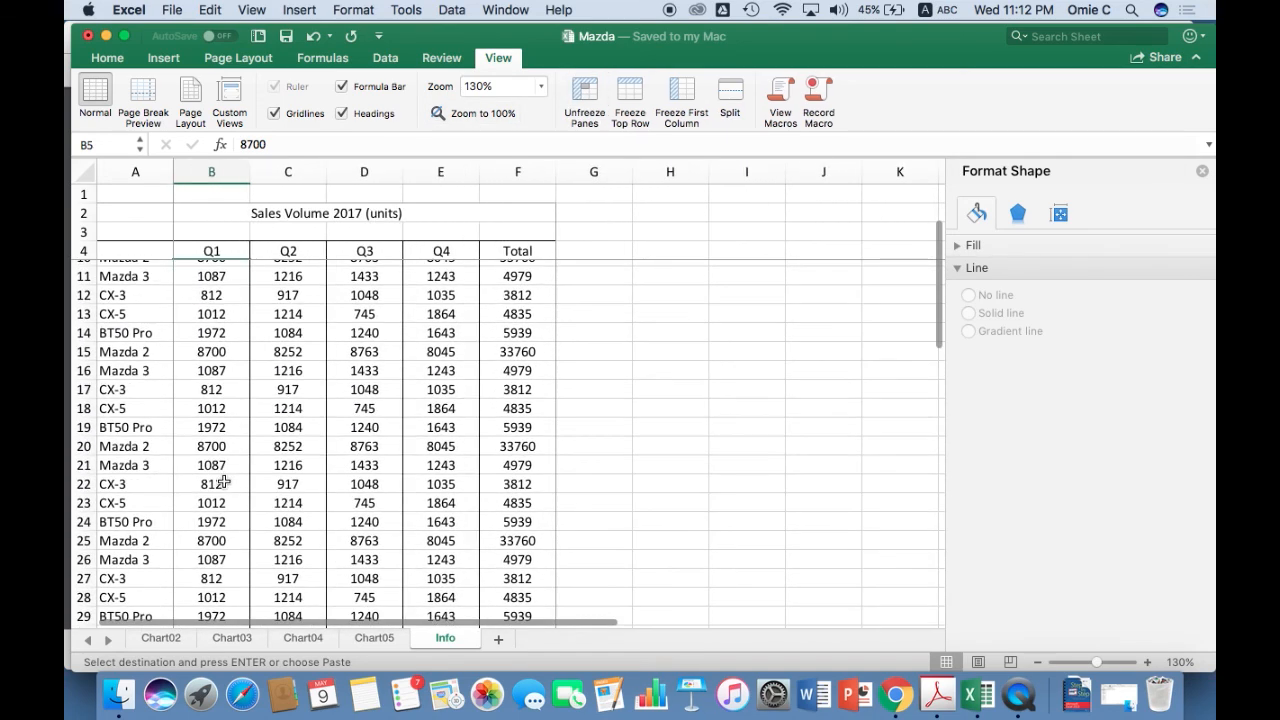
scroll(222, 481, "up", 3)
left_click(239, 357)
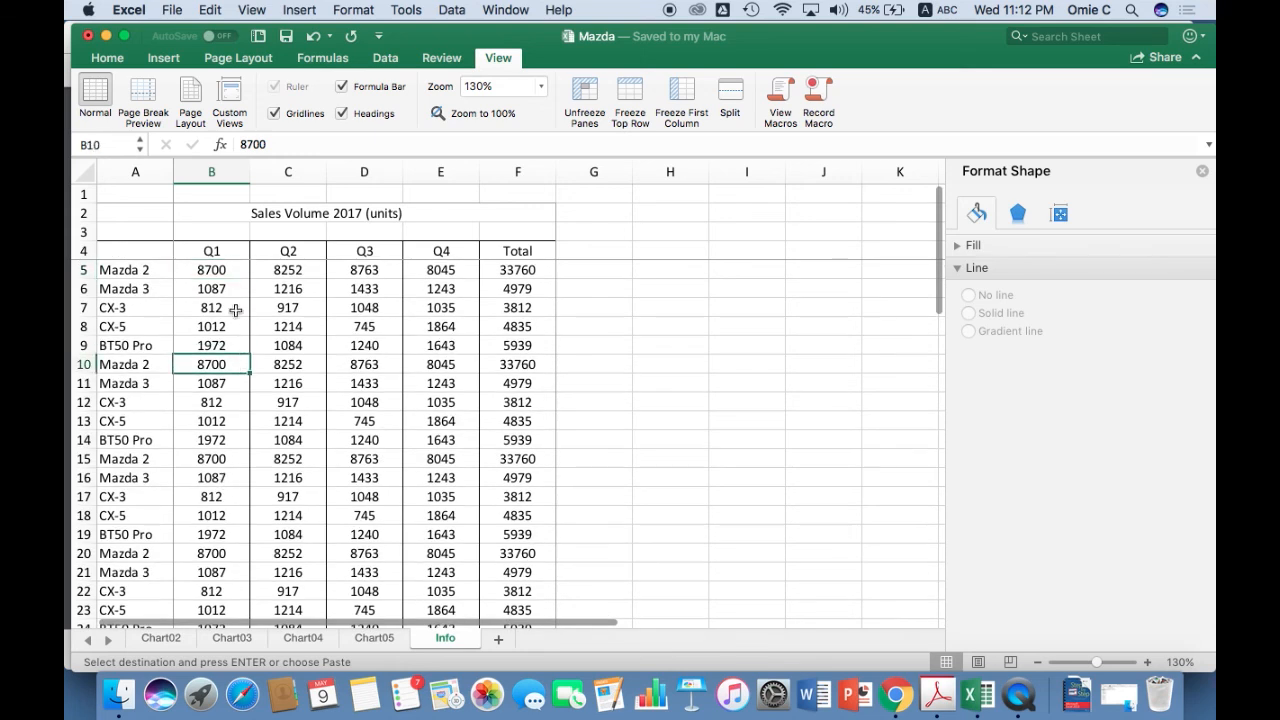
left_click(238, 276)
left_click(233, 324)
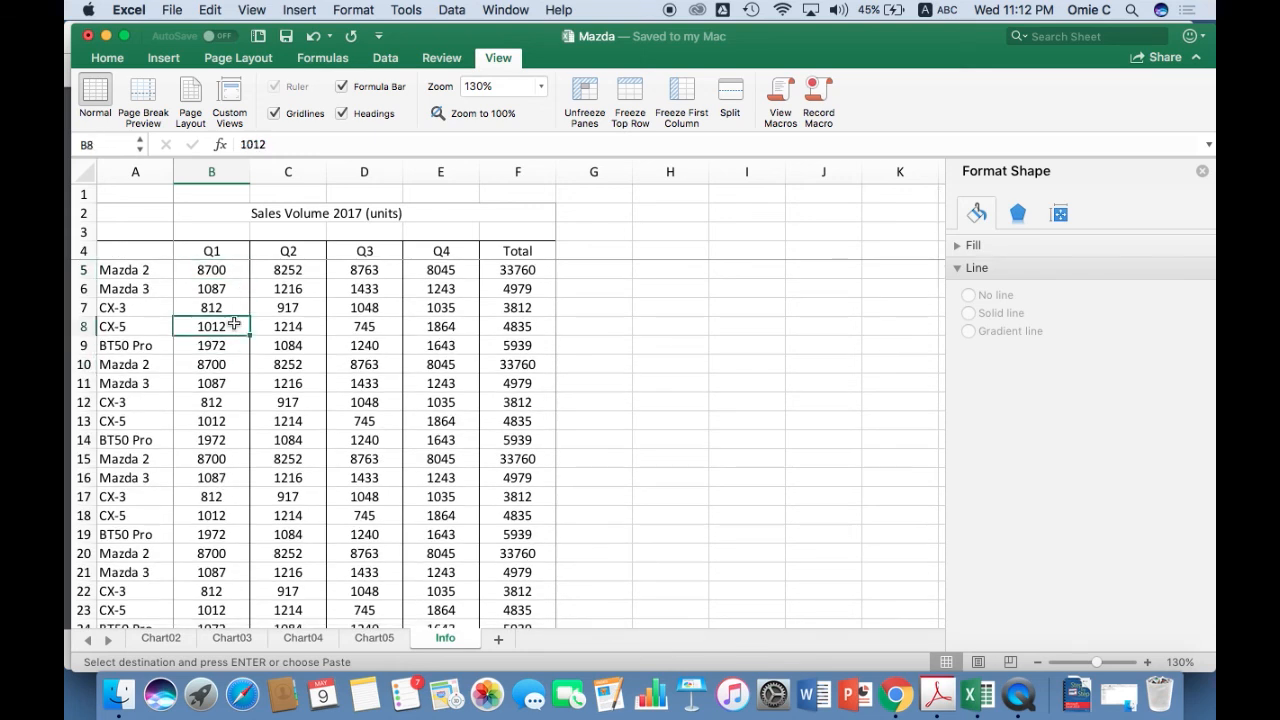
left_click(234, 308)
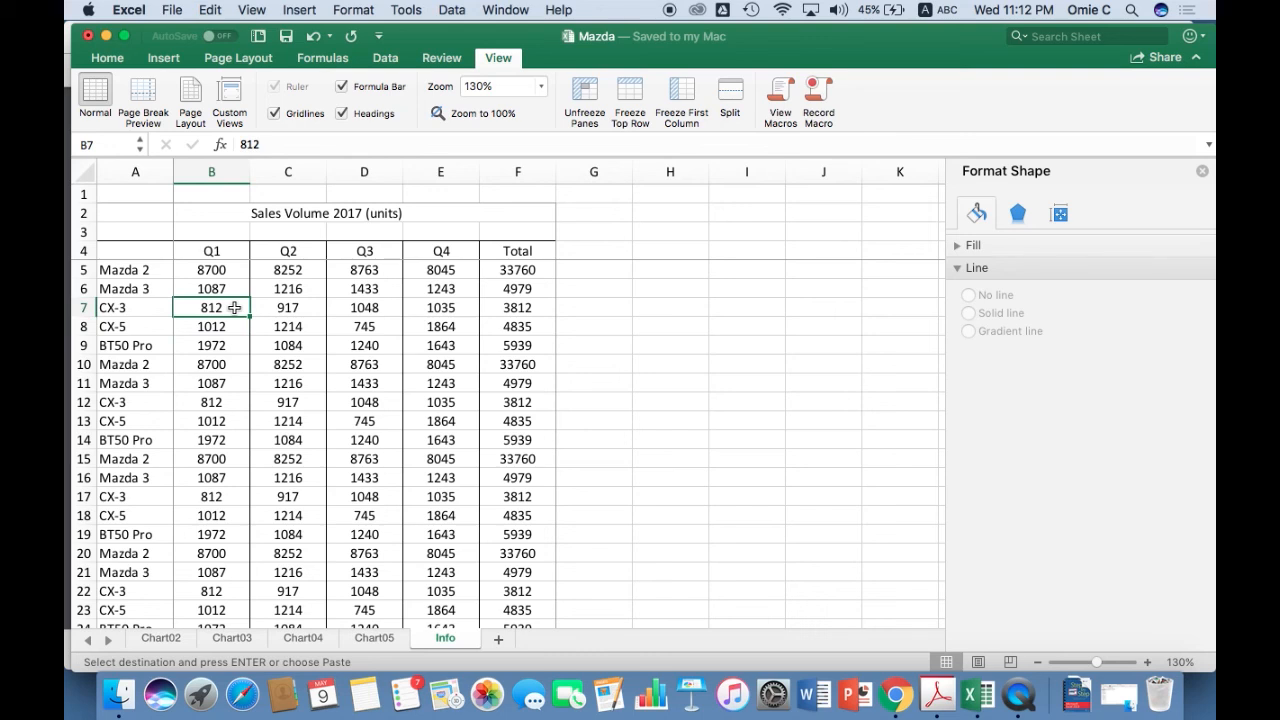
Scroll down through the lower sales rows and back up to review the quarter headings against the data.
scroll(234, 308, "down", 5)
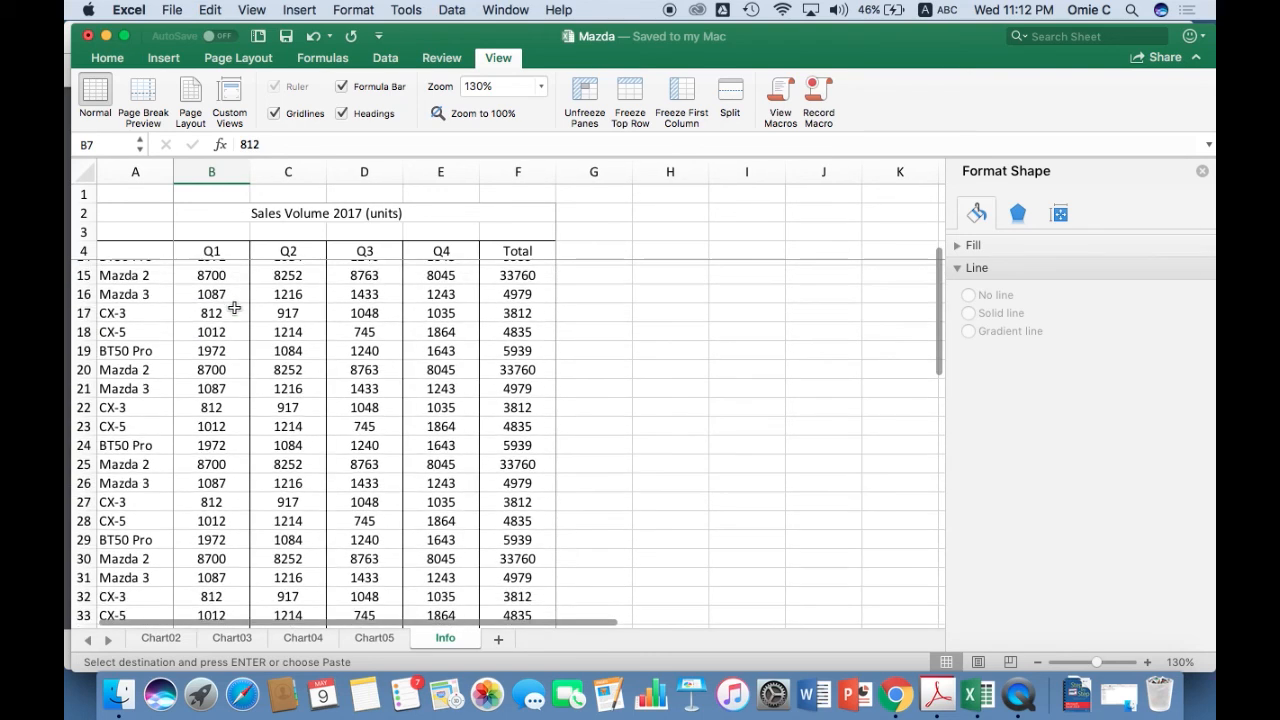
scroll(234, 308, "down", 5)
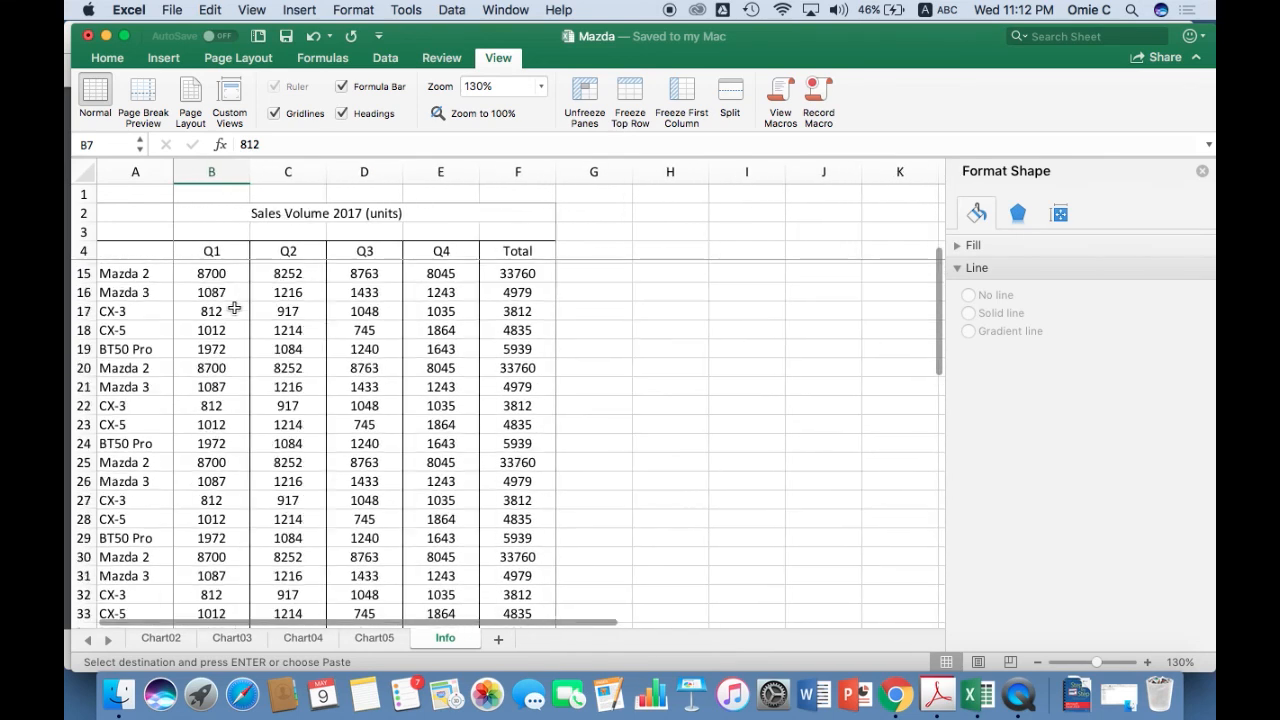
scroll(234, 308, "up", 10)
left_click(229, 380)
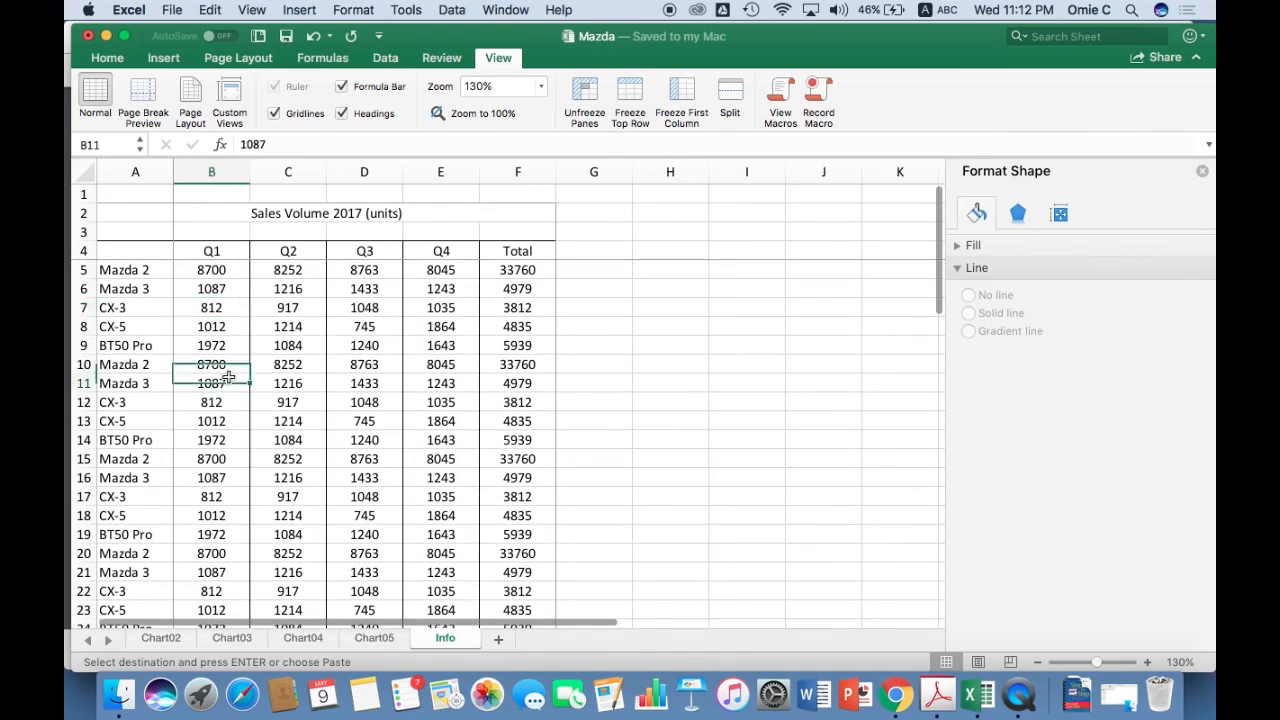
left_click(271, 313)
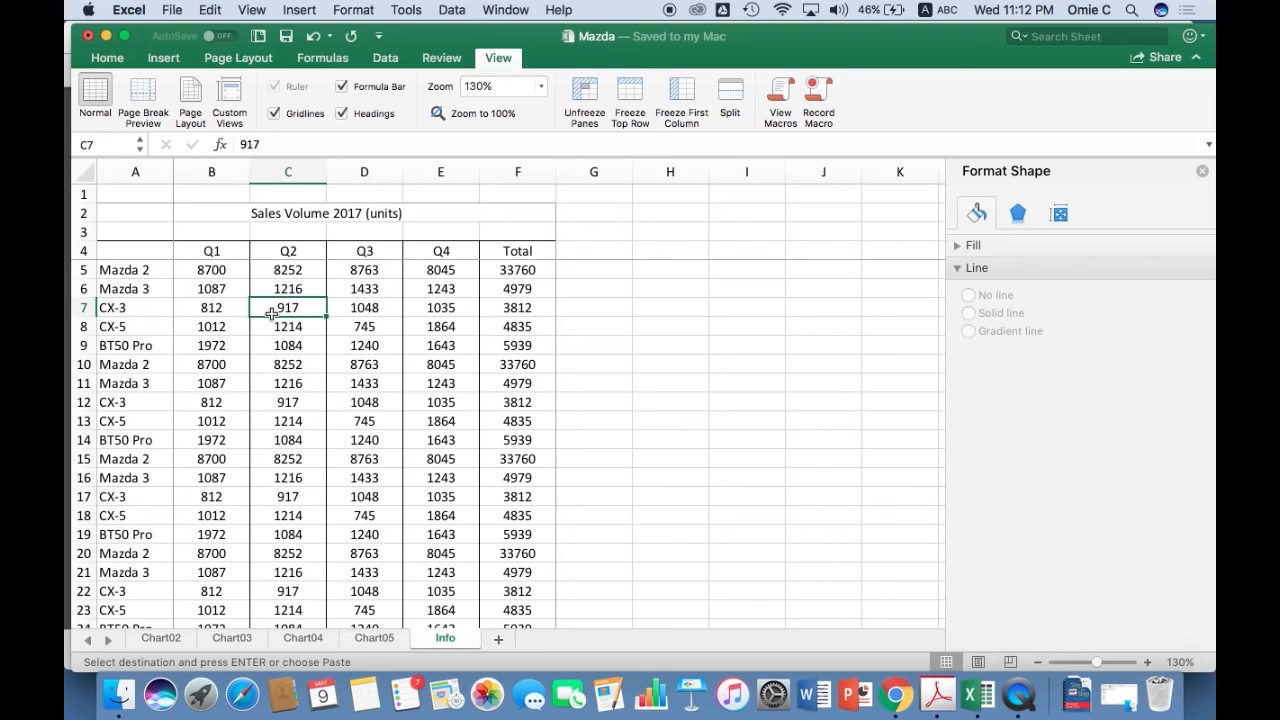